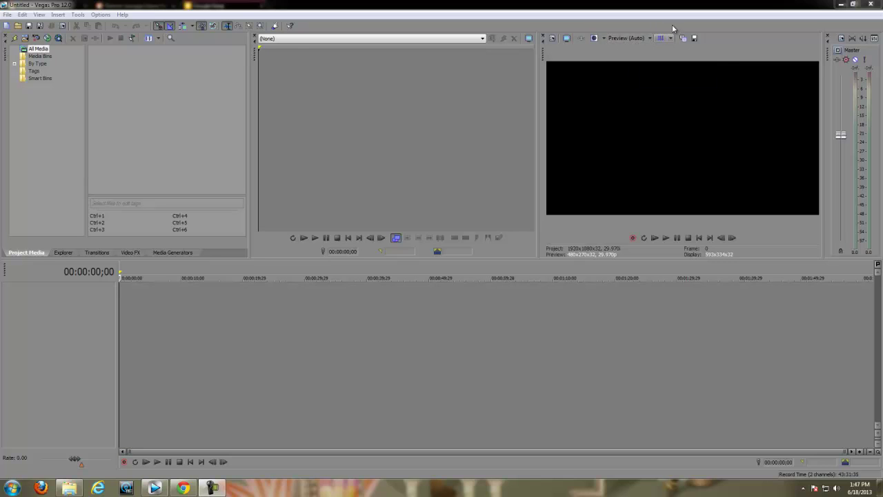
- Set the video preview quality to Best (Auto)
left_click(650, 38)
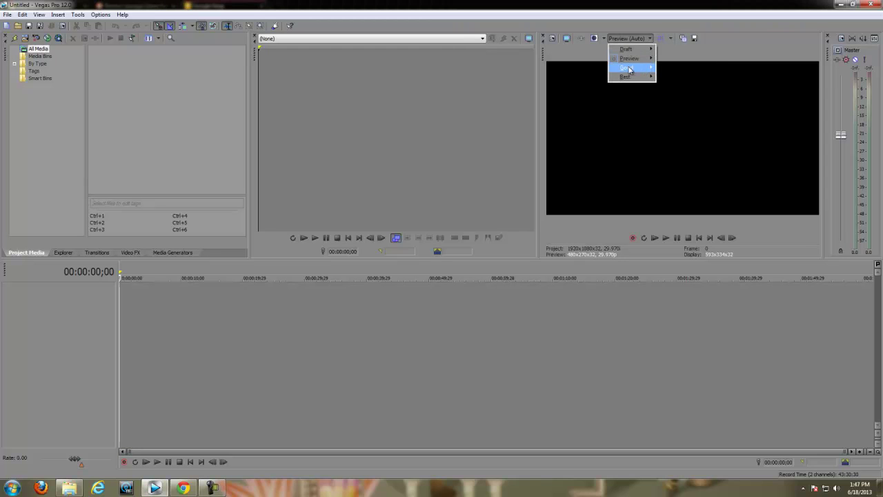
mouse_move(623, 78)
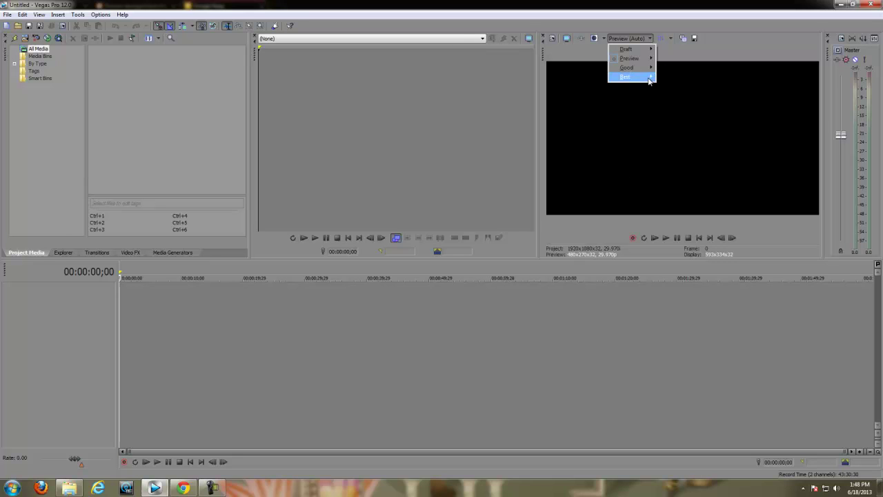
left_click(680, 81)
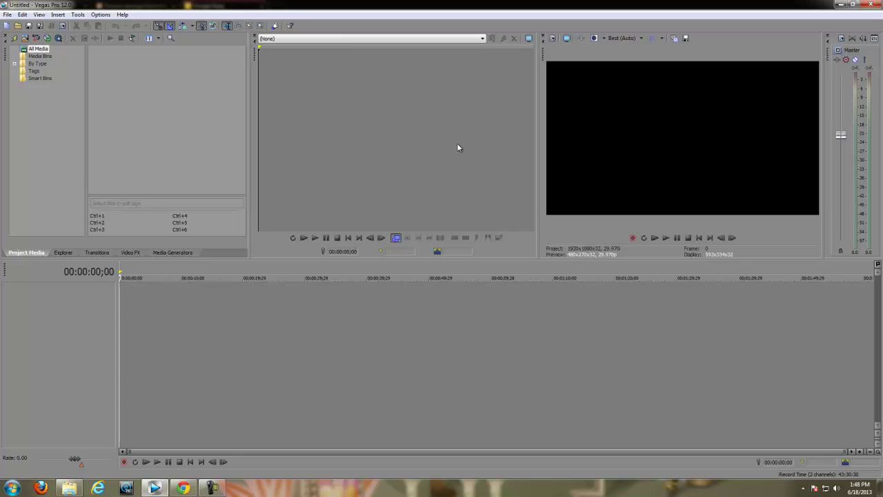
left_click(39, 15)
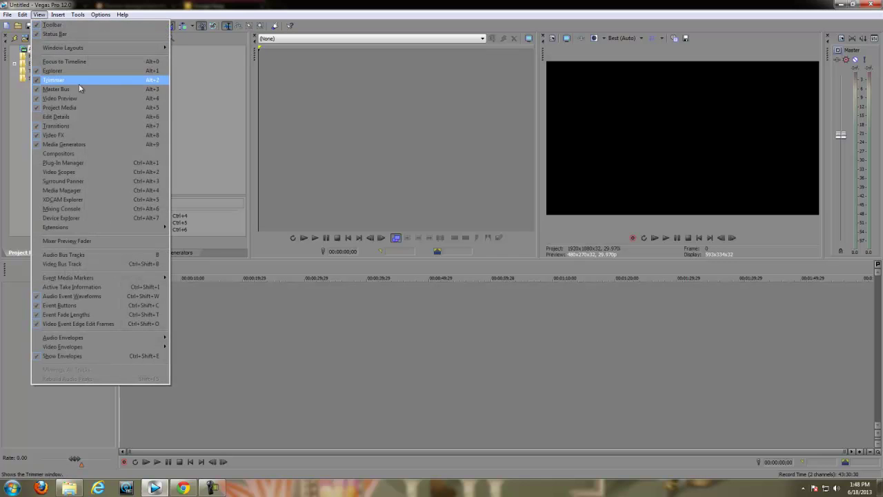
left_click(309, 112)
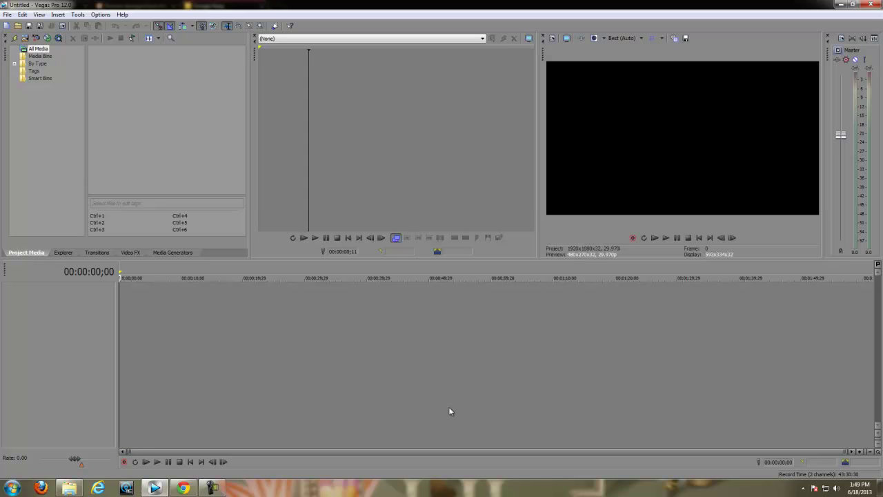
- Mark a time selection about 15 seconds long near the timeline's start, and place the cursor at about 00:01:45;02
left_click_drag(172, 310, 266, 314)
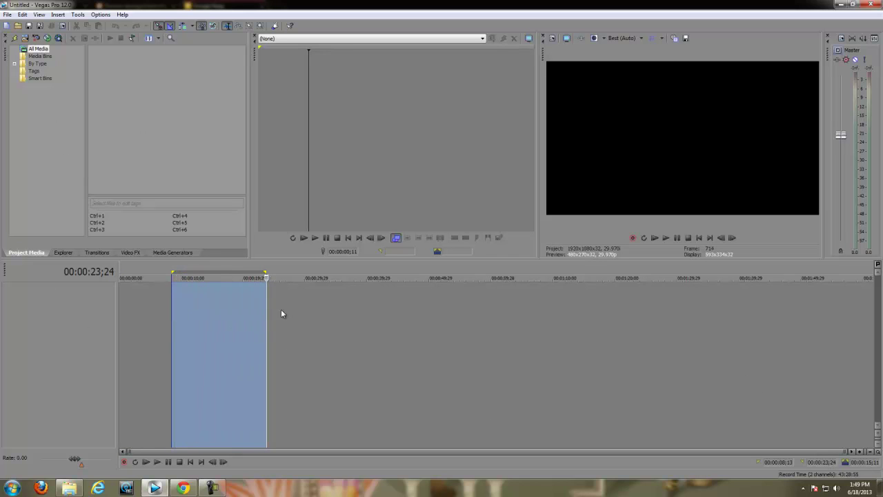
left_click(123, 321)
left_click(122, 278)
key("space")
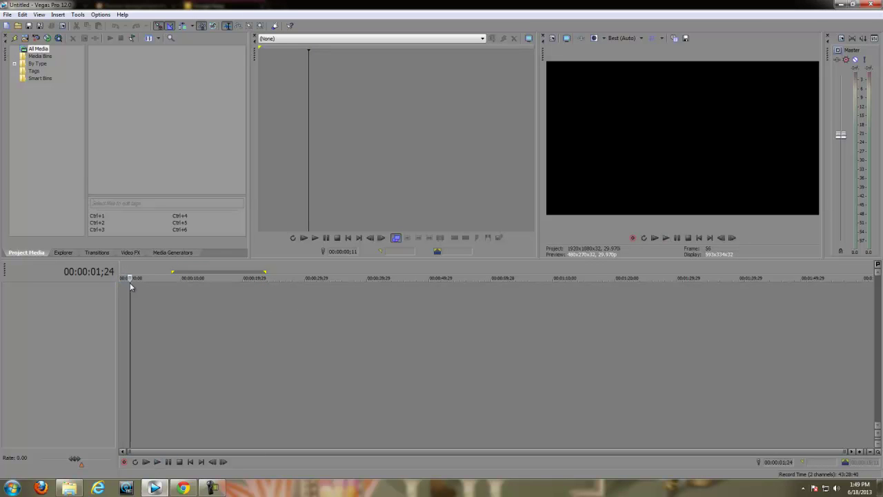
left_click(771, 336)
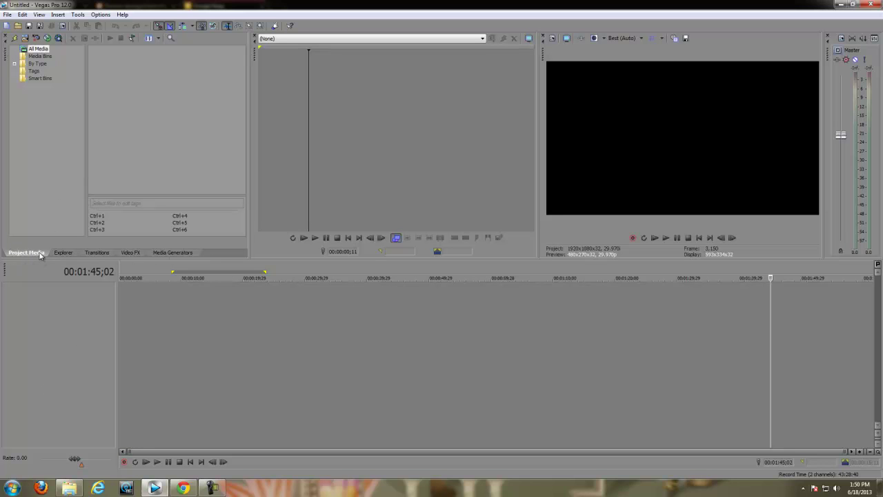
- Look through the Explorer, Transitions, Video FX and Media Generators windows, and return to Project Media
left_click(60, 253)
left_click(95, 252)
left_click(135, 253)
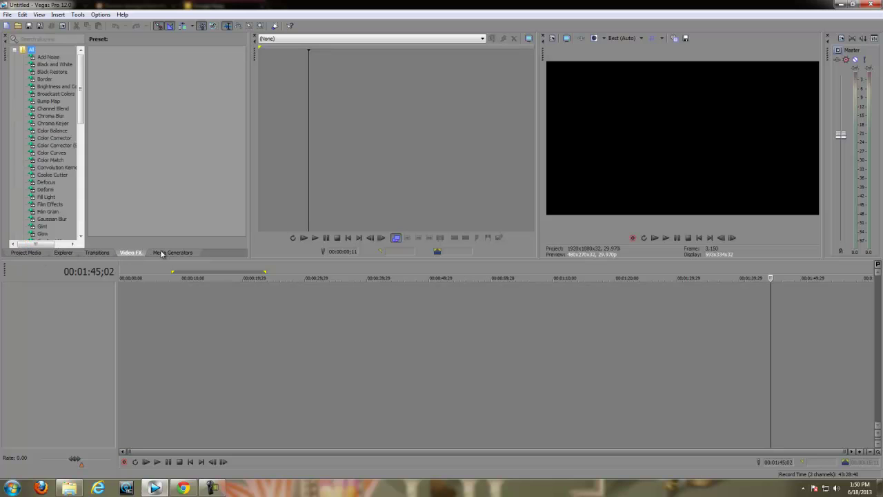
left_click(158, 254)
left_click(32, 253)
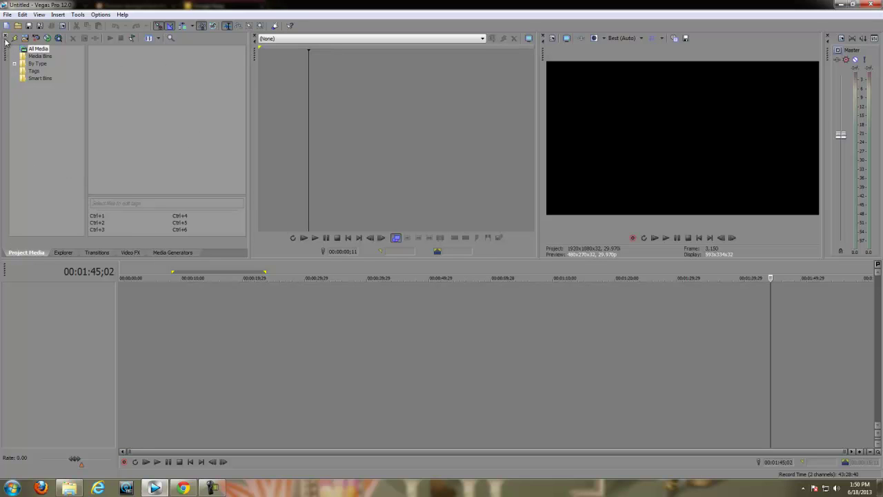
- Close the Trimmer window and show it again
left_click(255, 37)
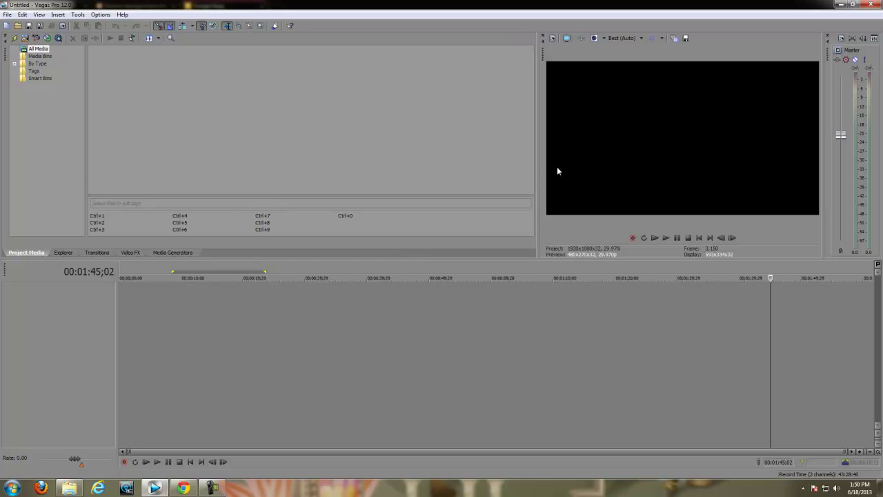
left_click(40, 14)
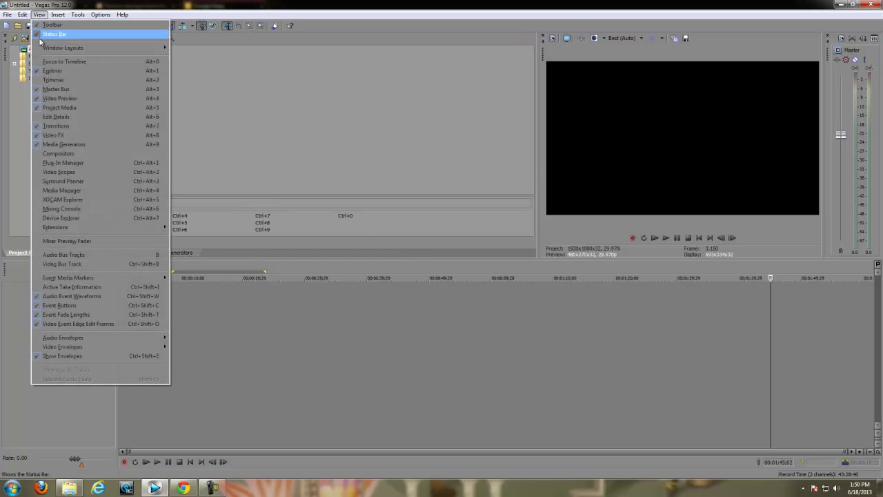
left_click(55, 80)
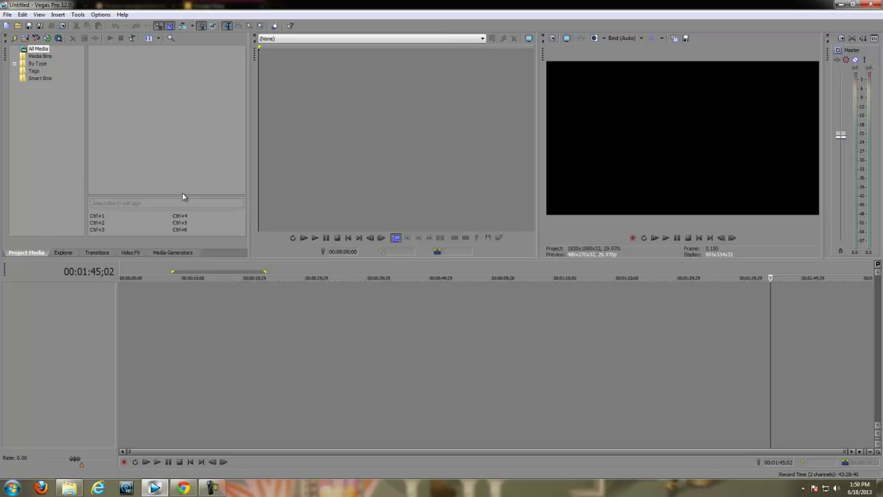
- Look at the Explorer's drives and folders, and examine the presets of the 3D Blinds, 3D Fly In/Out and 3D Shuffle transitions
left_click(62, 253)
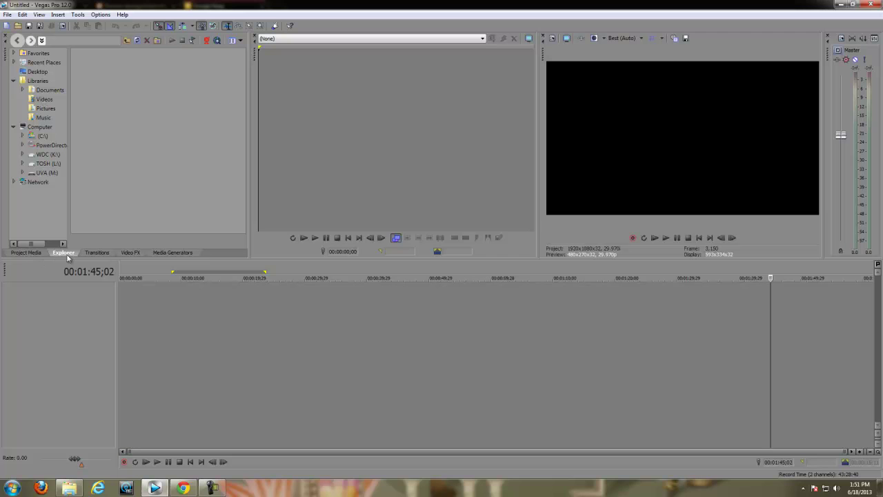
left_click(90, 253)
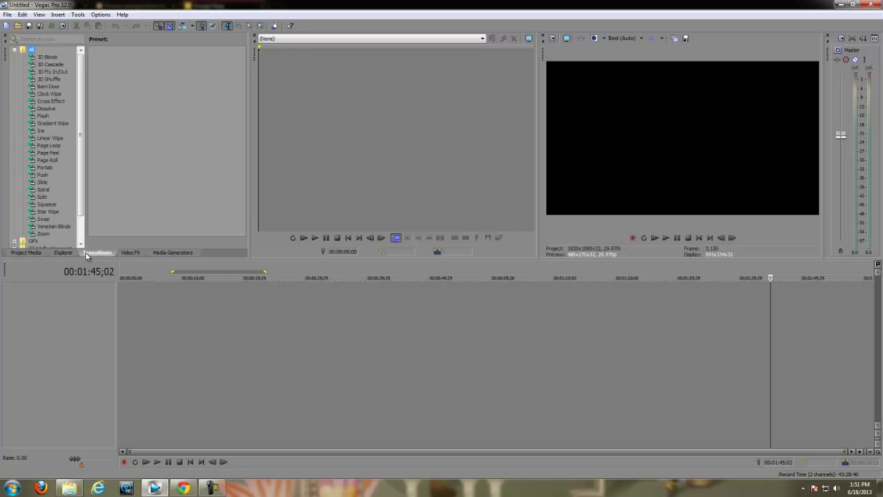
left_click(48, 58)
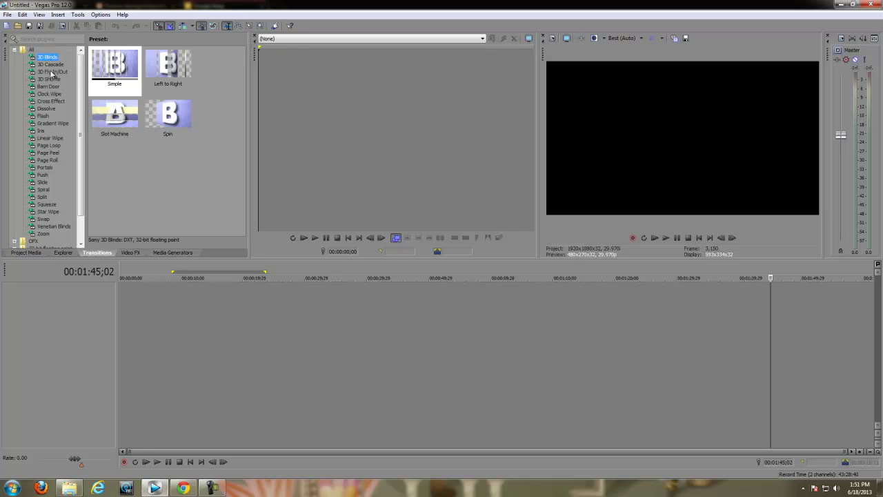
left_click(50, 71)
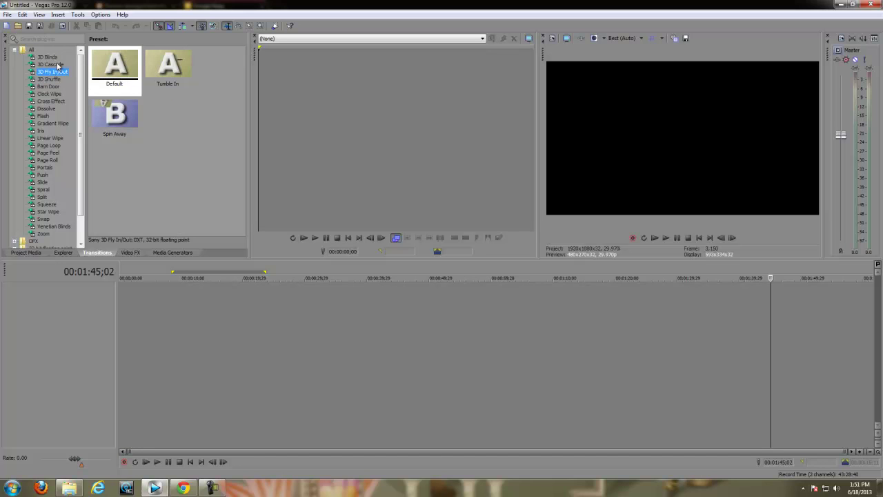
left_click(48, 81)
scroll(43, 124, "down", 2)
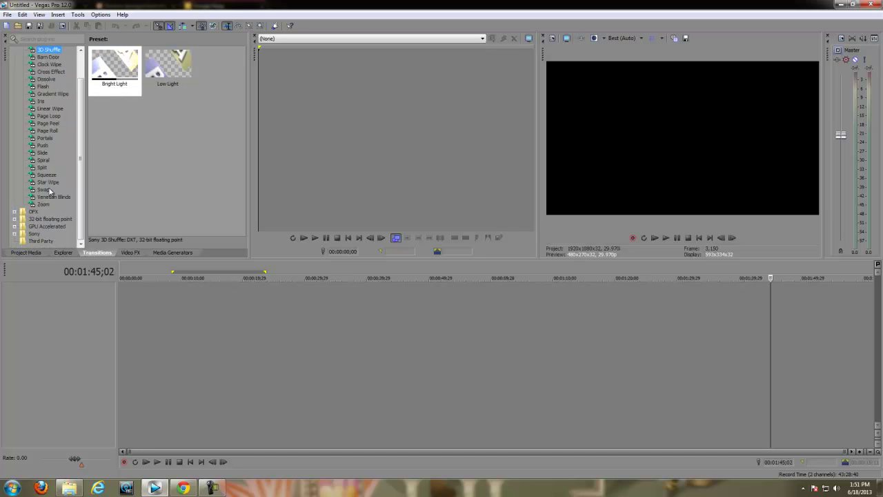
- Examine the presets of the Venetian Blinds, Squeeze, Spiral, Page Loop and Push transitions
left_click(49, 197)
left_click(43, 176)
left_click(43, 160)
scroll(47, 157, "up", 2)
left_click(49, 147)
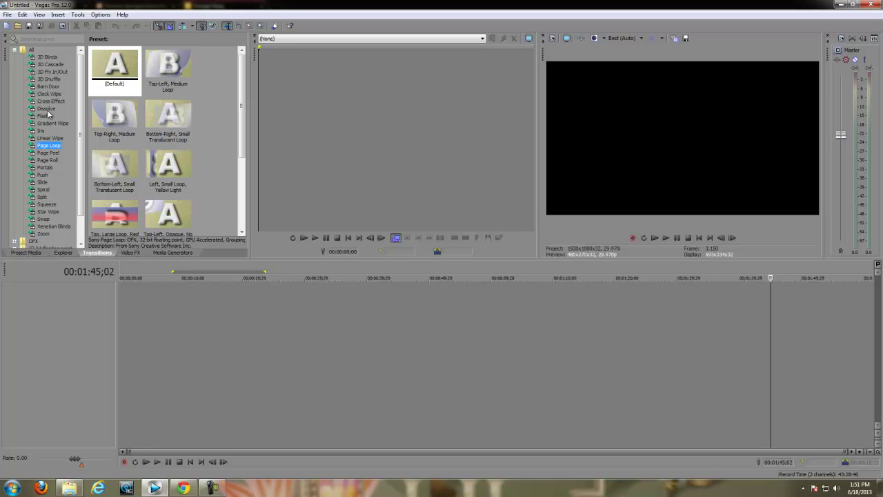
scroll(48, 115, "down", 1)
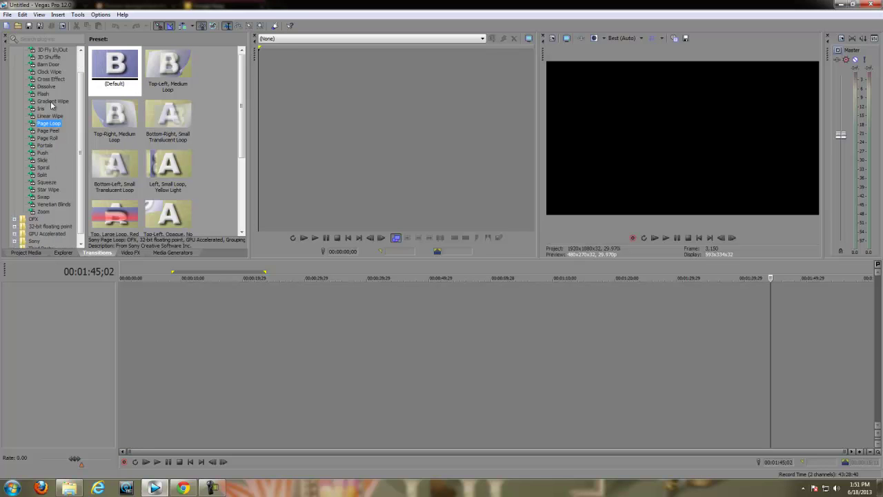
left_click(42, 152)
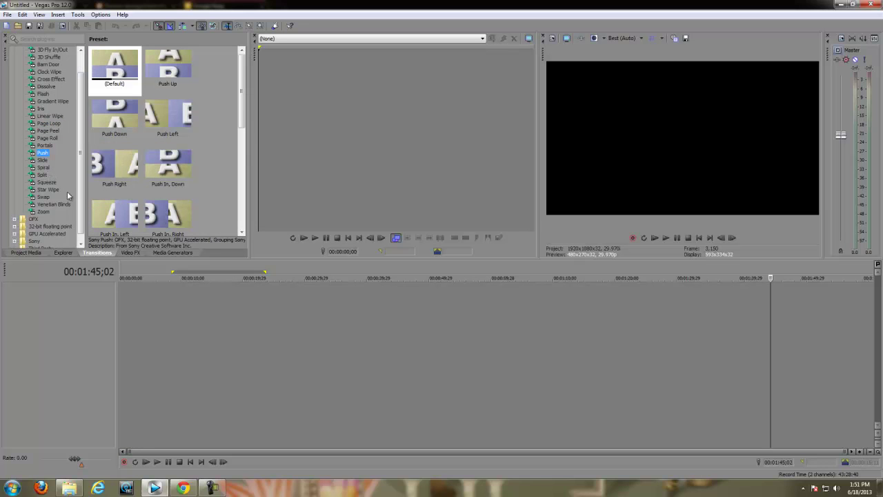
scroll(63, 194, "up", 1)
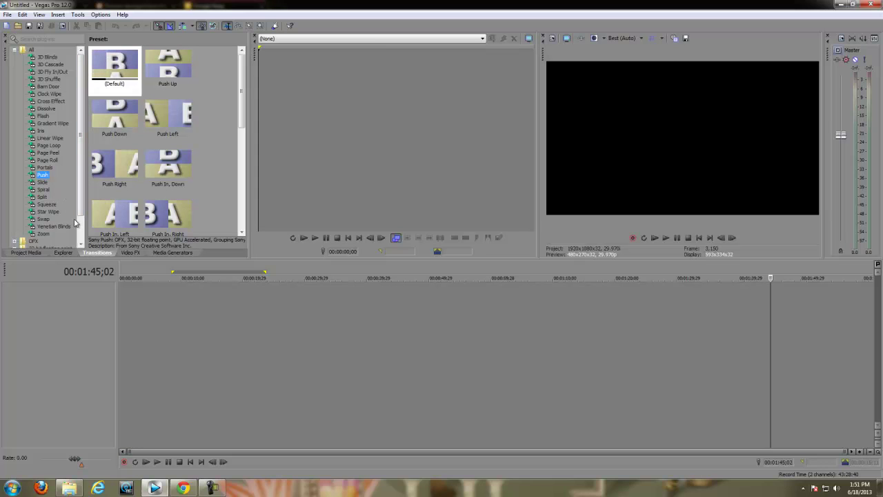
- Widen the Video FX list and examine the Black and White, Border, Brightness and Contrast, Chroma Keyer and Color Balance presets
left_click(129, 253)
left_click_drag(88, 198, 116, 202)
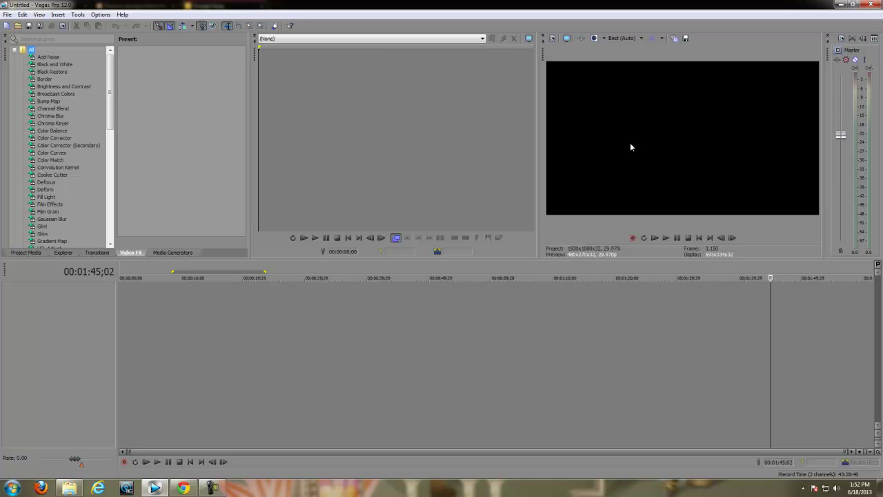
left_click(54, 65)
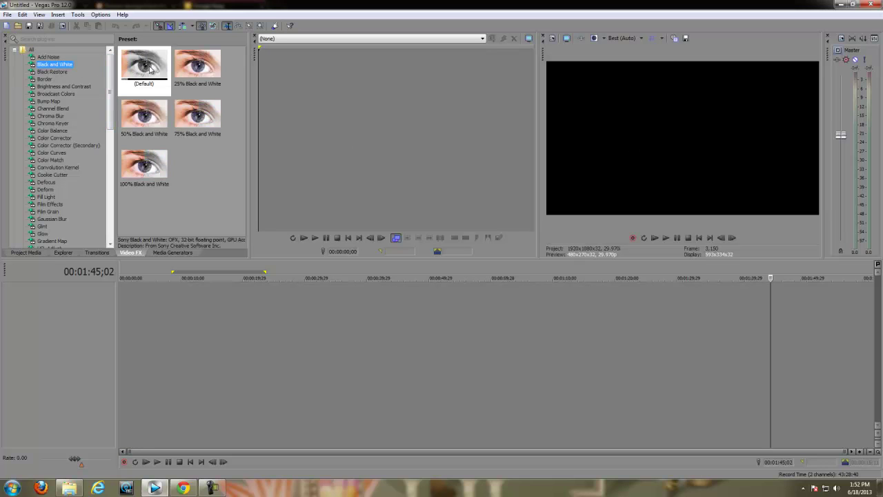
left_click(44, 79)
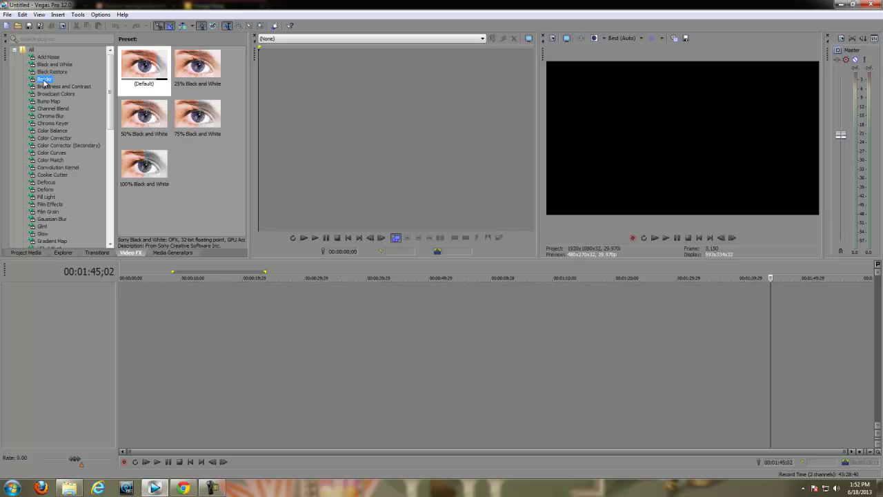
left_click(62, 86)
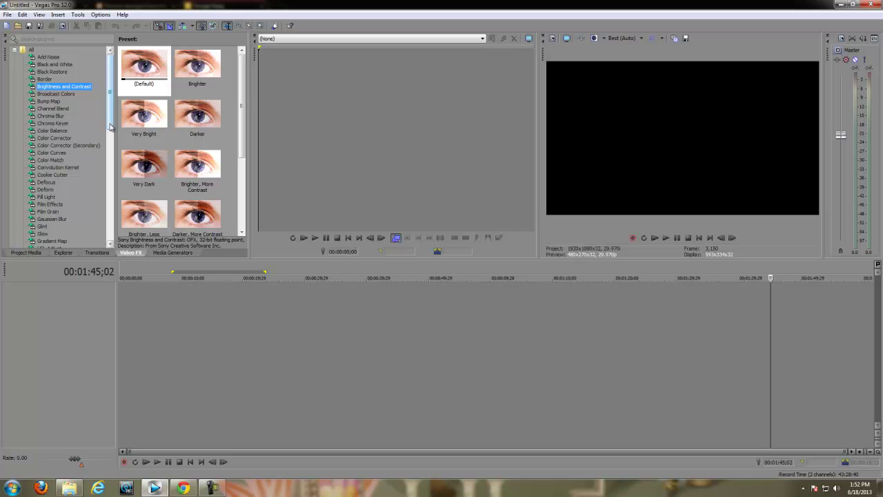
left_click_drag(116, 138, 121, 142)
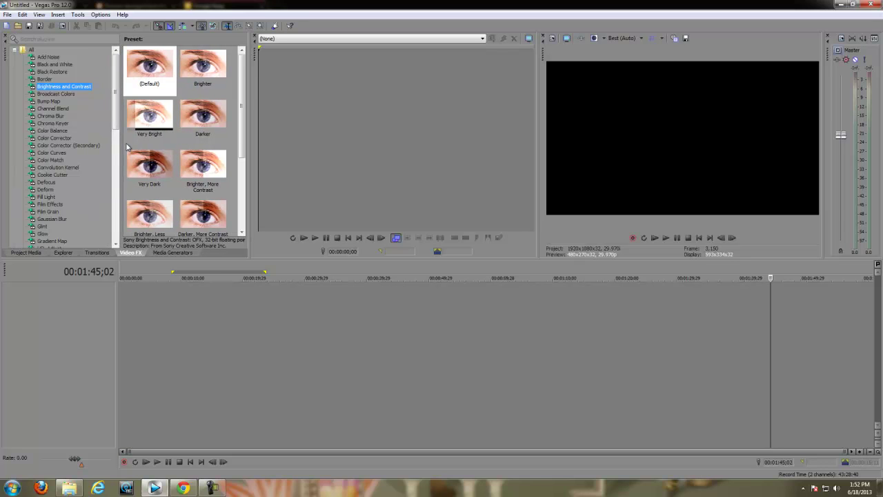
left_click(47, 123)
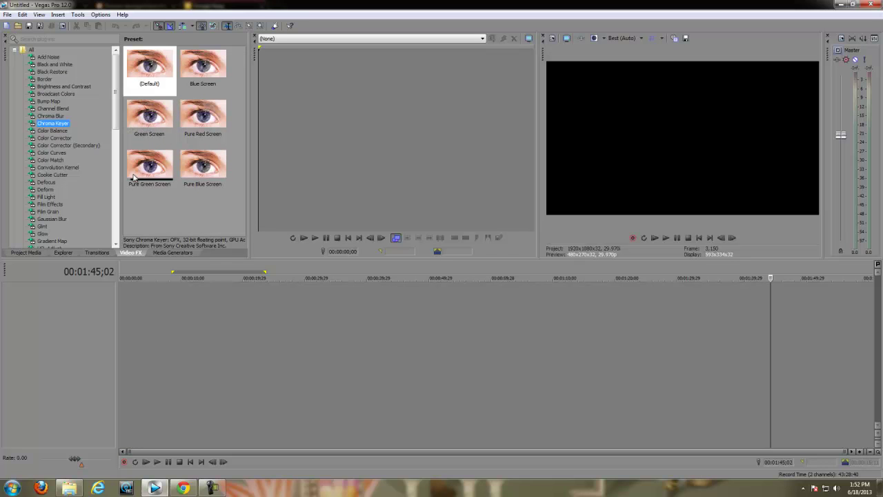
left_click(52, 131)
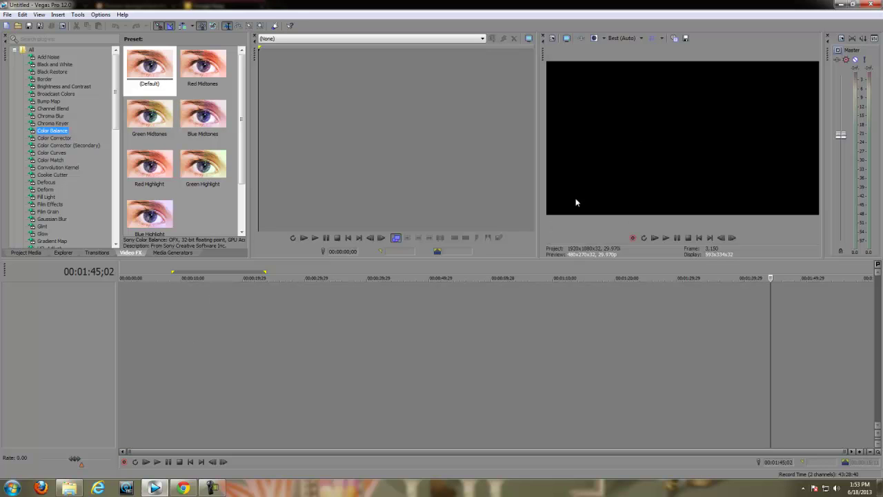
- Look through the remaining effects in the Video FX list
scroll(53, 152, "down", 2)
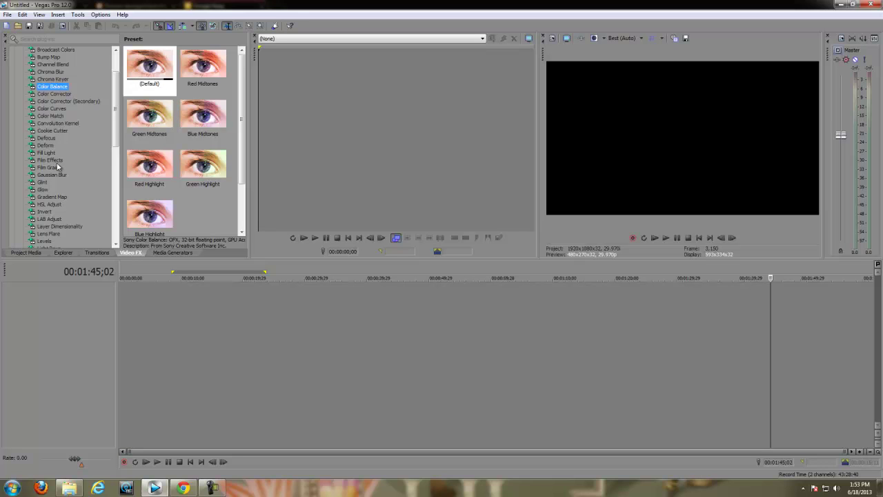
scroll(72, 234, "down", 7)
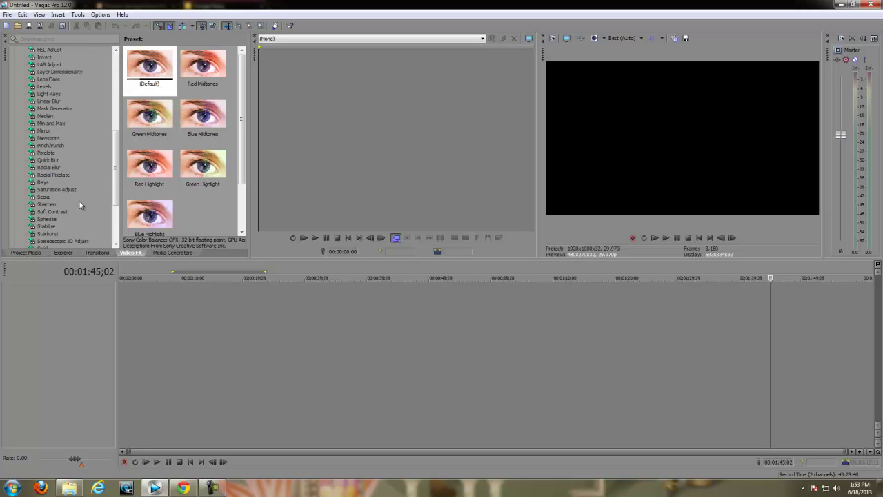
scroll(76, 200, "down", 1)
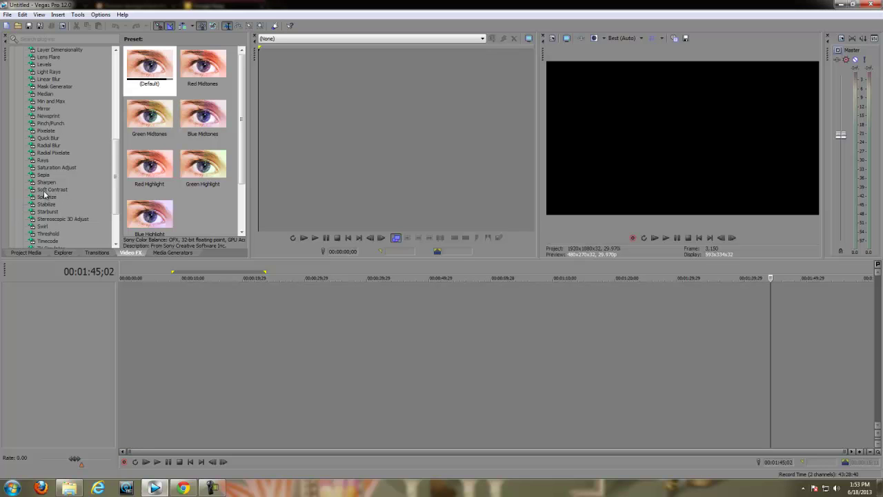
scroll(63, 166, "down", 3)
scroll(55, 114, "up", 7)
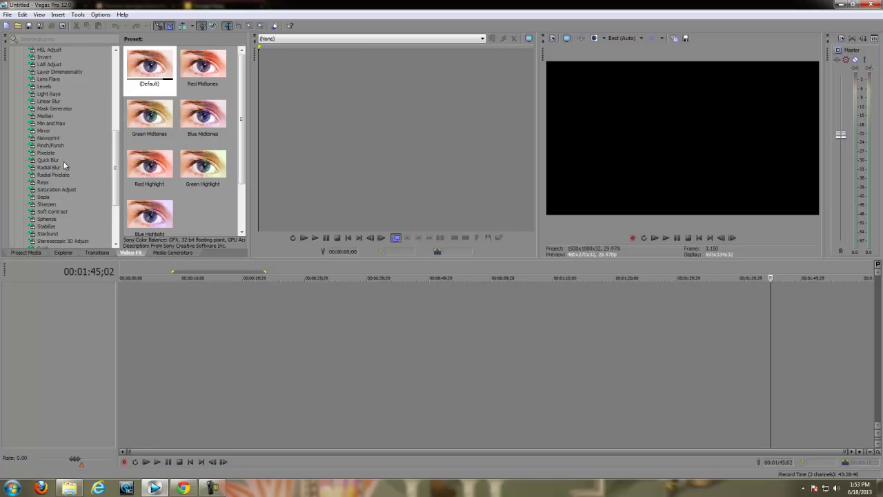
- Examine the Color Gradient presets among the media generators
left_click(170, 254)
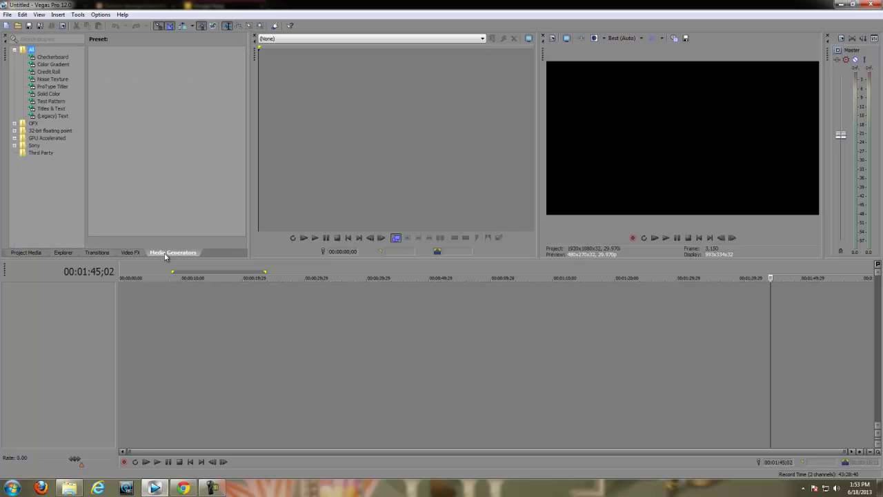
left_click(52, 65)
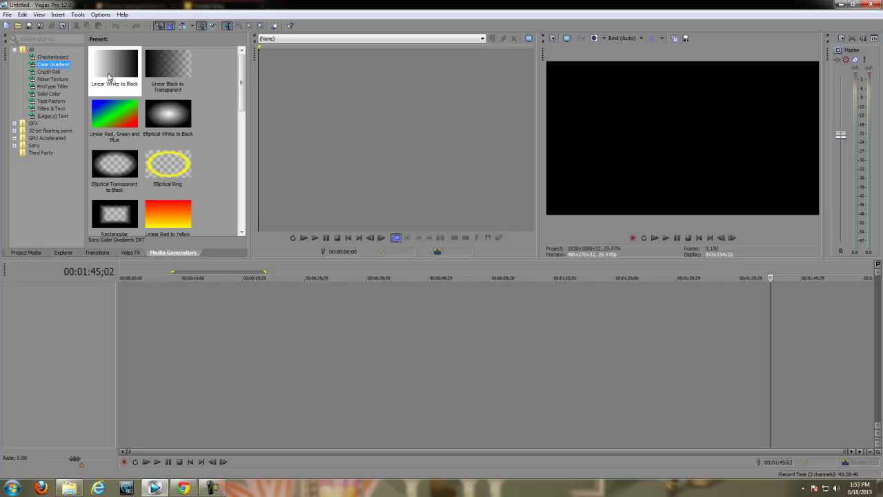
- Examine the Credit Roll, Noise Texture, Solid Color, Titles & Text and (Legacy) Text presets among the media generators
left_click(50, 72)
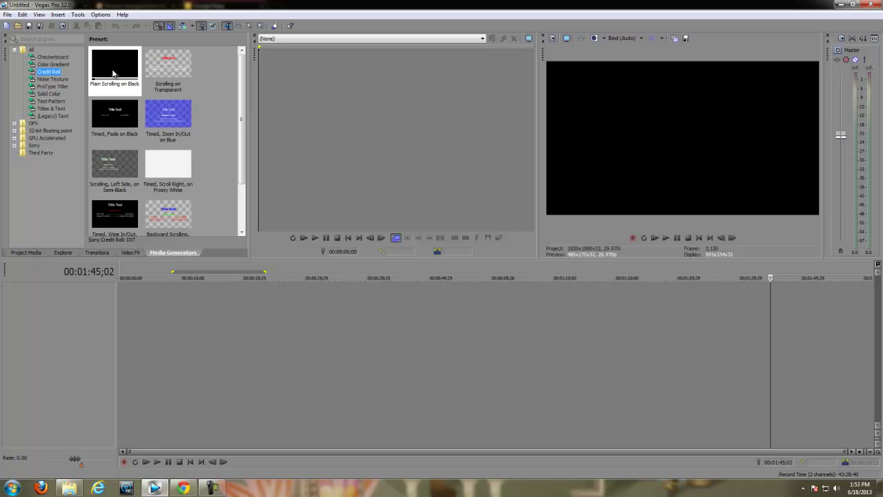
left_click(58, 79)
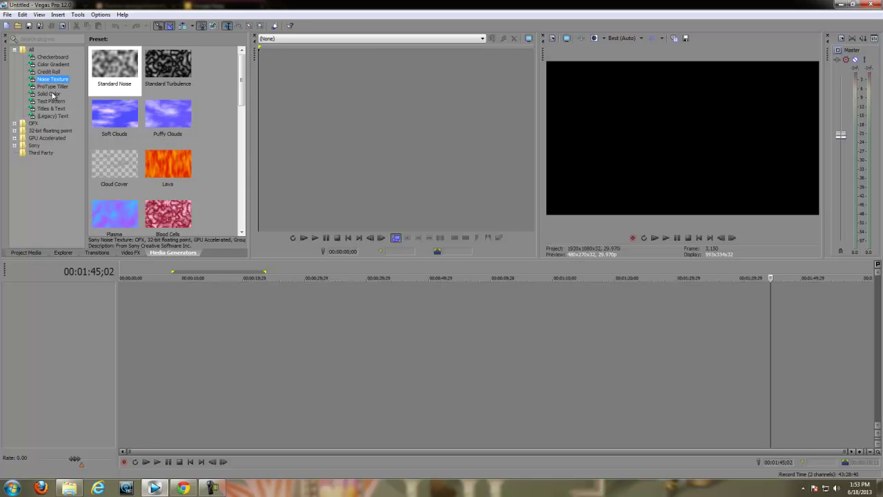
left_click(53, 95)
left_click(50, 109)
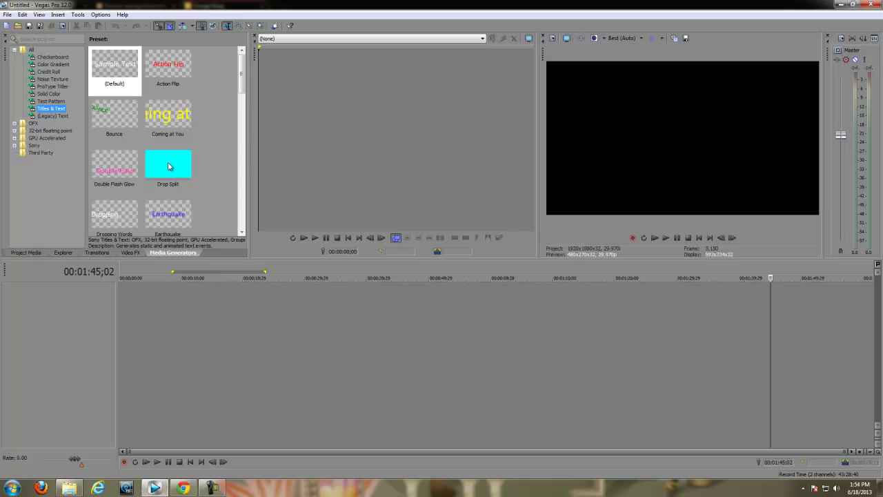
left_click(50, 117)
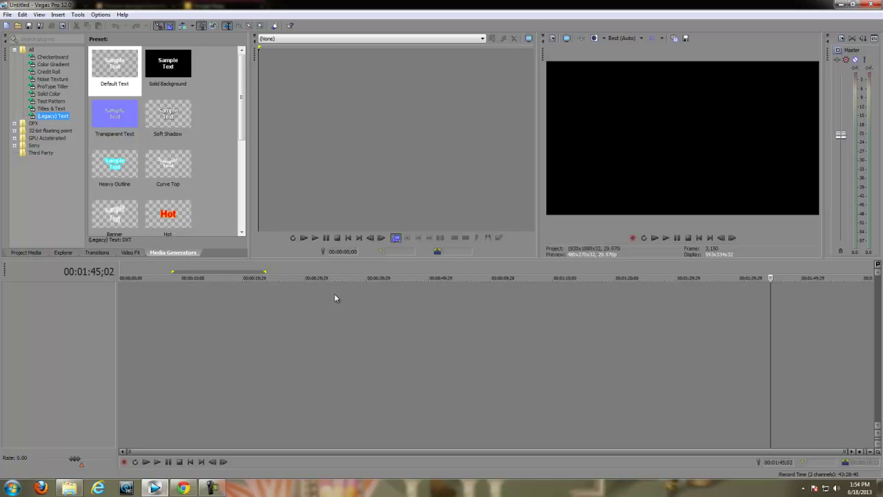
left_click(214, 488)
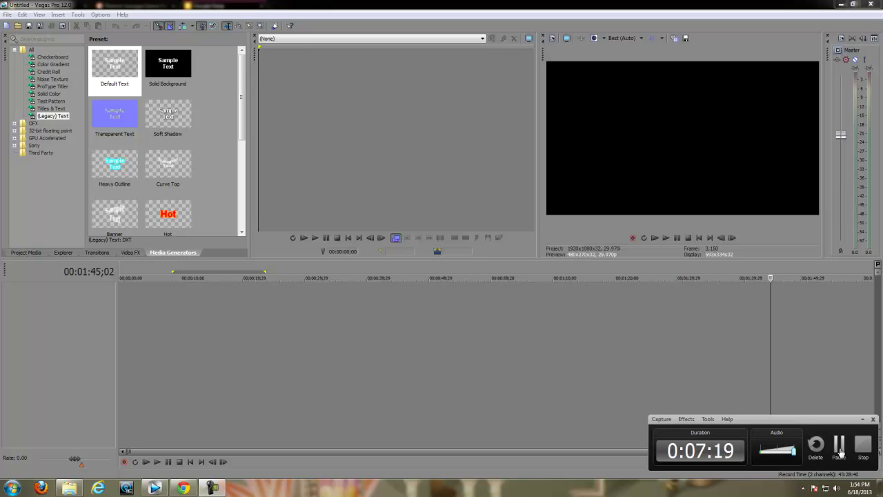
left_click(839, 447)
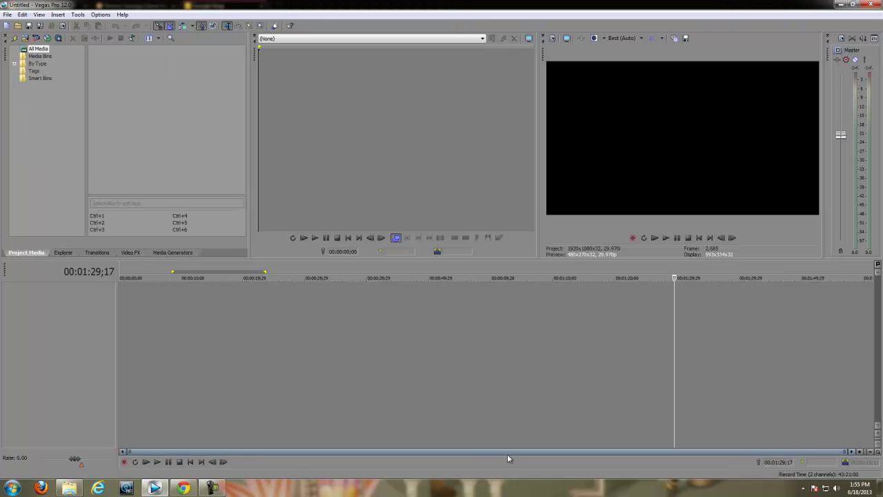
left_click(215, 488)
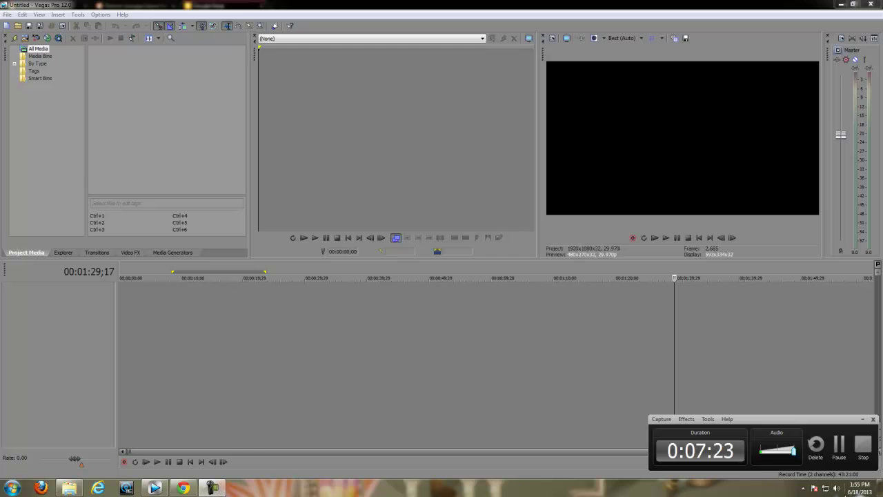
left_click(866, 418)
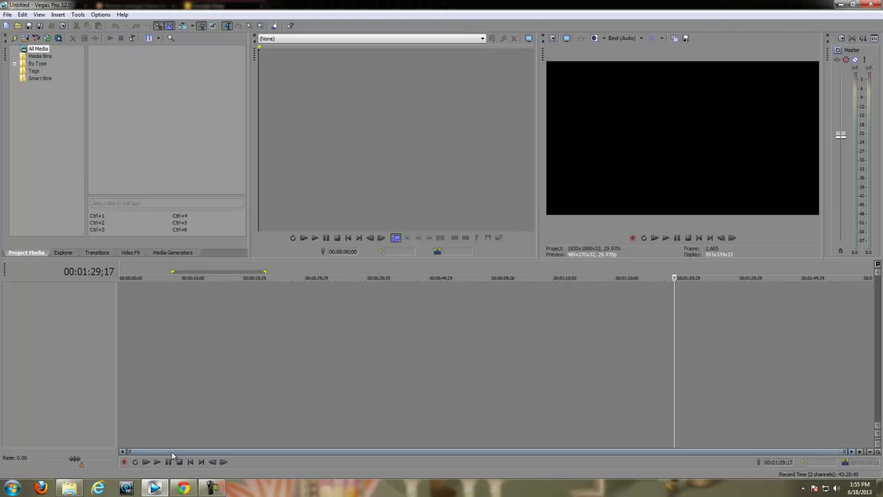
left_click(183, 488)
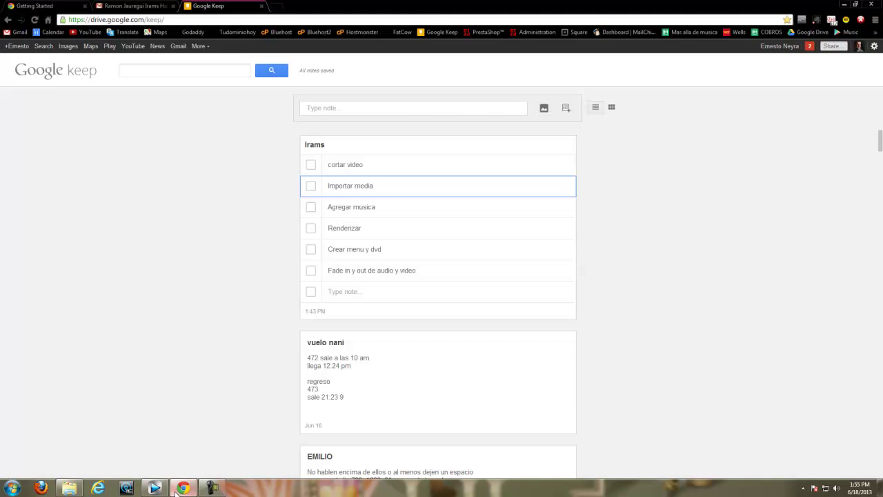
left_click(212, 487)
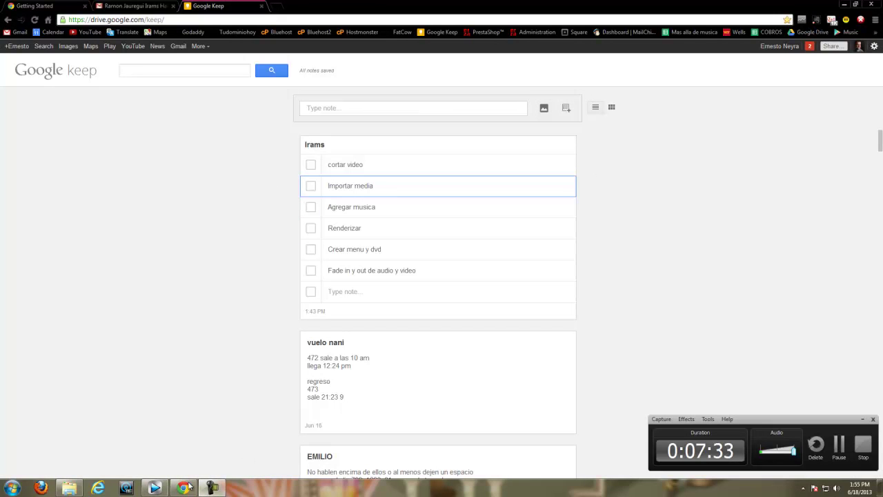
left_click(154, 488)
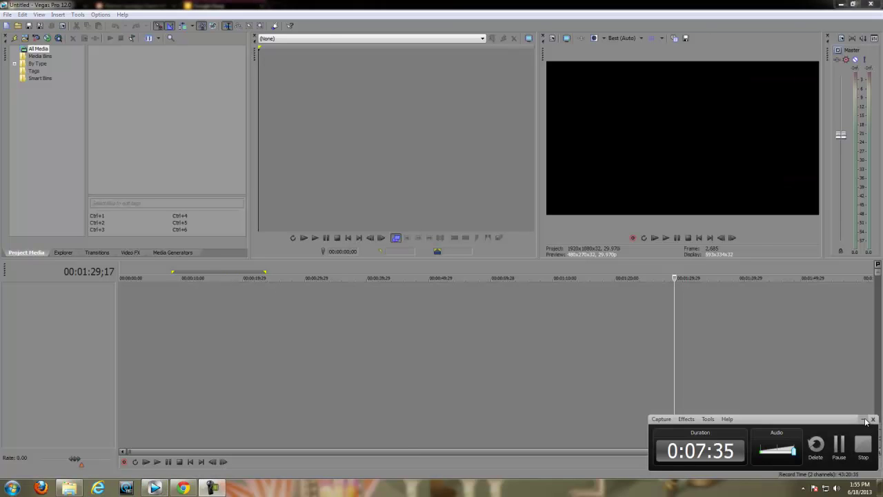
left_click(450, 298)
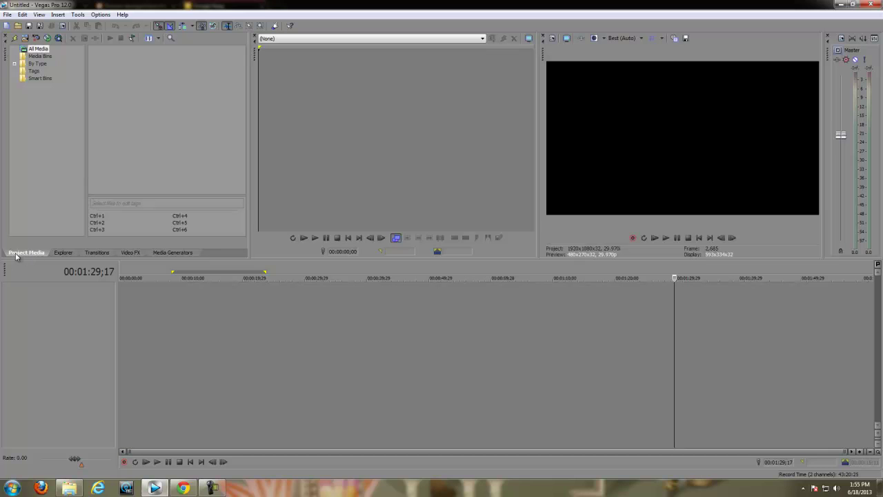
- Start importing media and browse to the los chamacos folder on the WDC (K:) drive in the enlarged import dialog
left_click(25, 39)
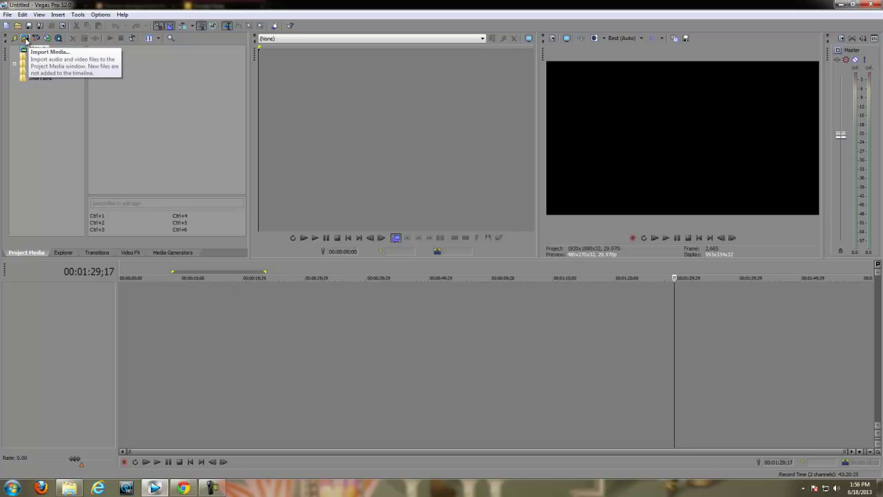
left_click(25, 38)
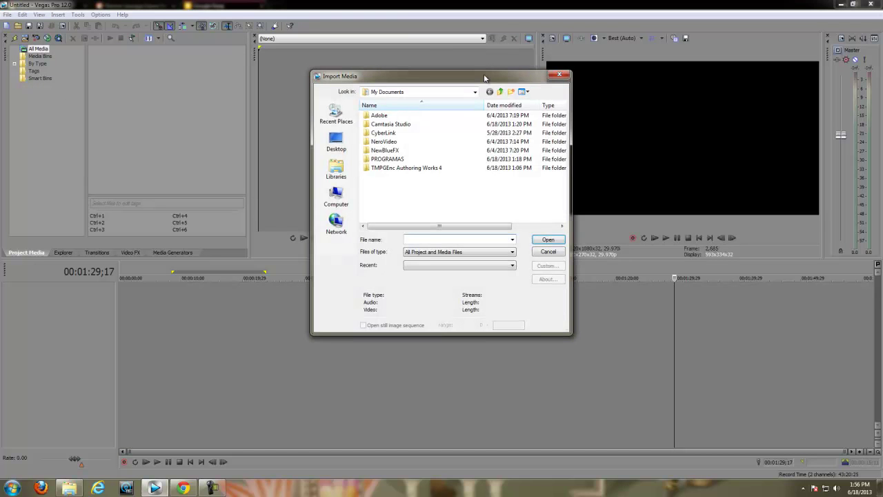
double_click(419, 77)
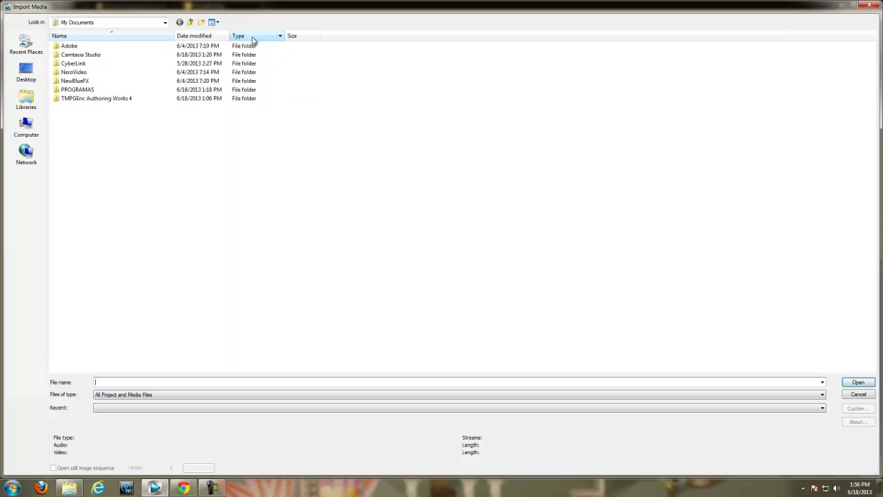
left_click(26, 131)
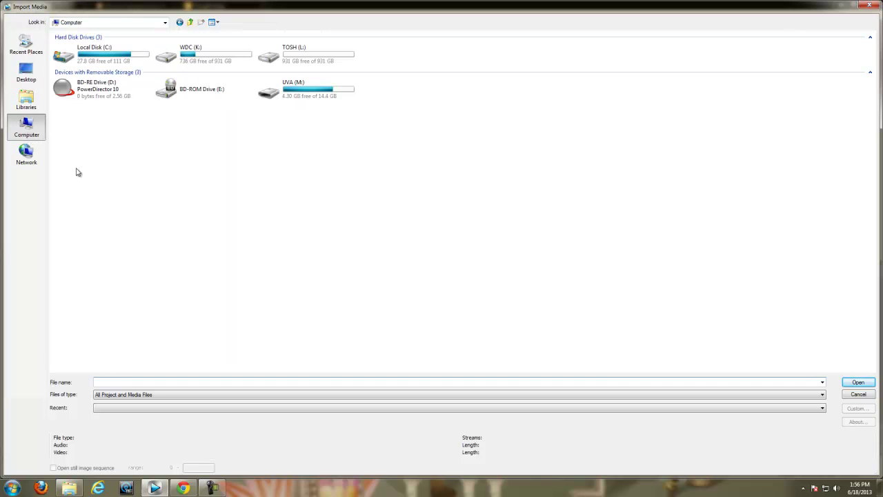
left_click(190, 56)
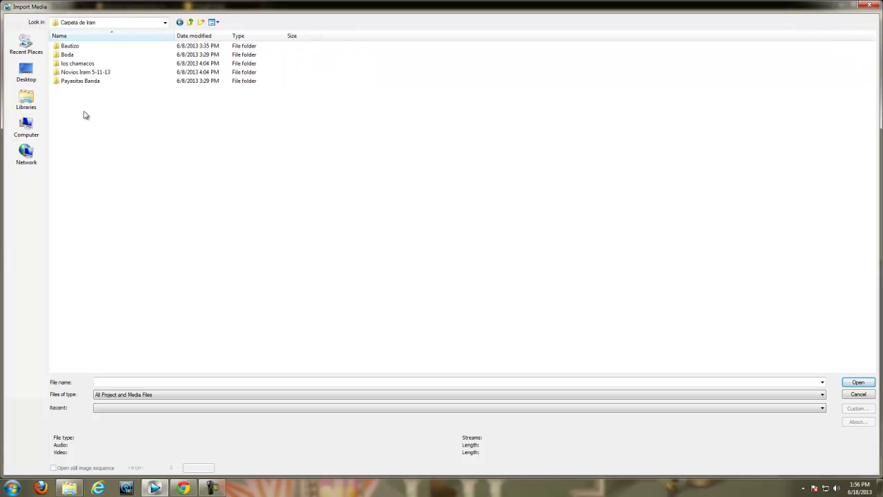
double_click(81, 64)
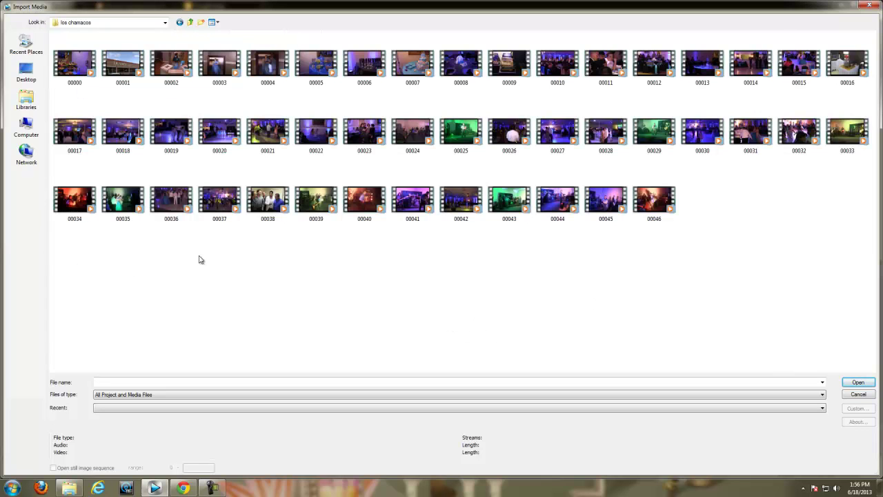
- Import all the MTS clips from 00000 to 00046 in the folder into the project media
left_click_drag(75, 258, 866, 72)
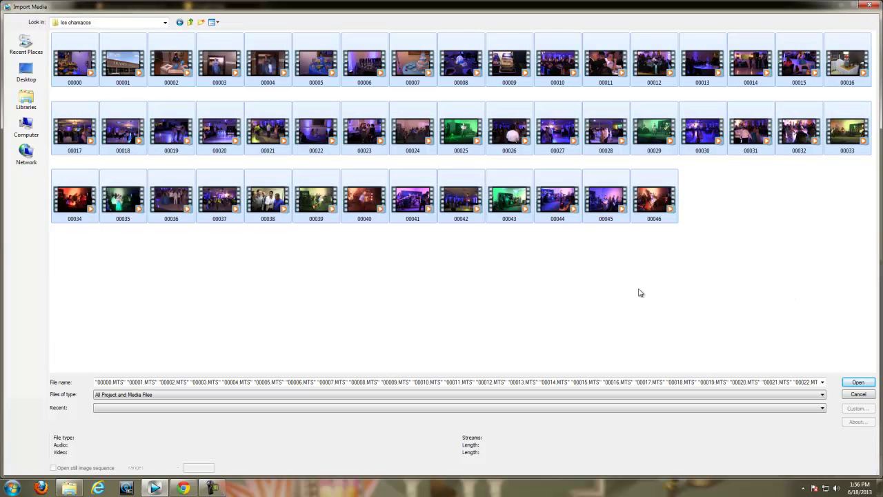
left_click(448, 301)
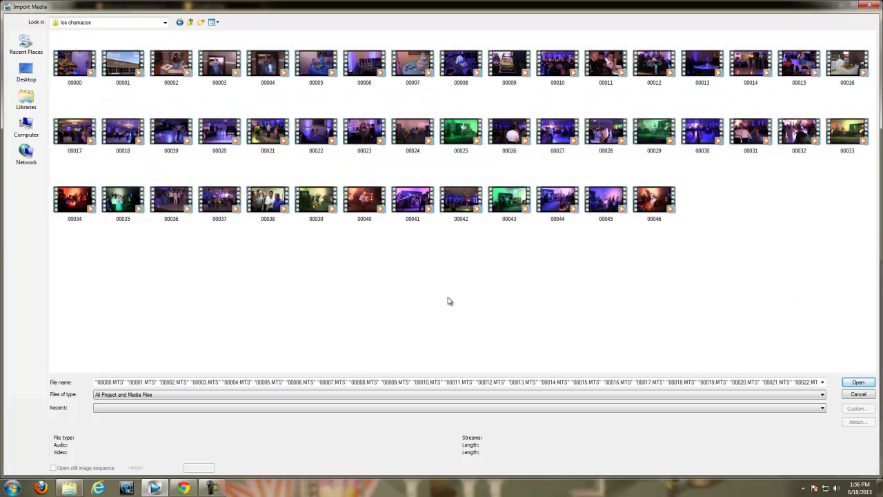
key("ctrl+a")
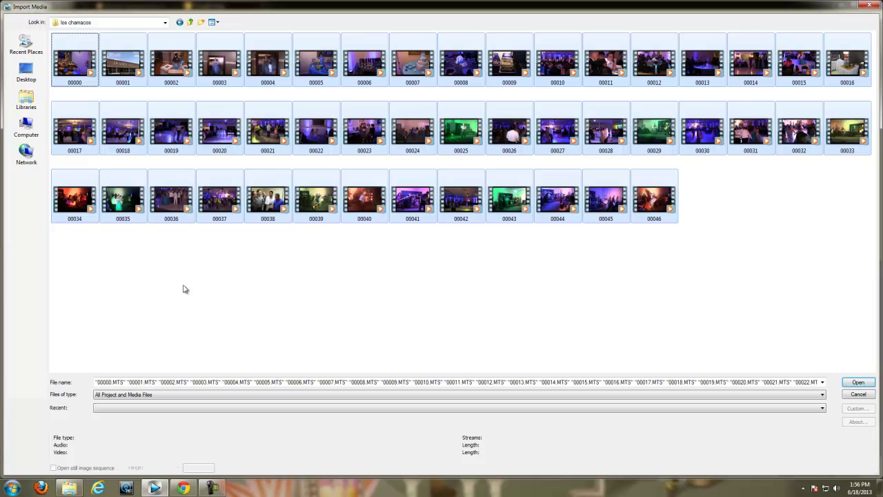
left_click(453, 281)
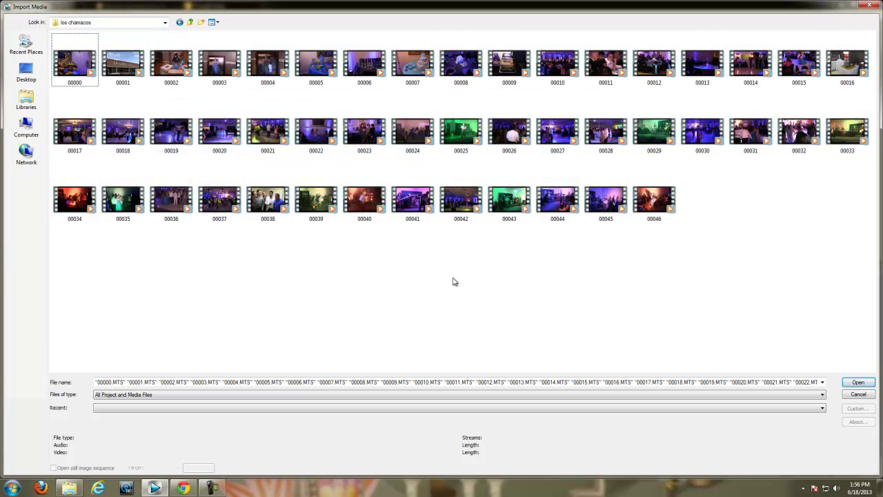
key("ctrl+a")
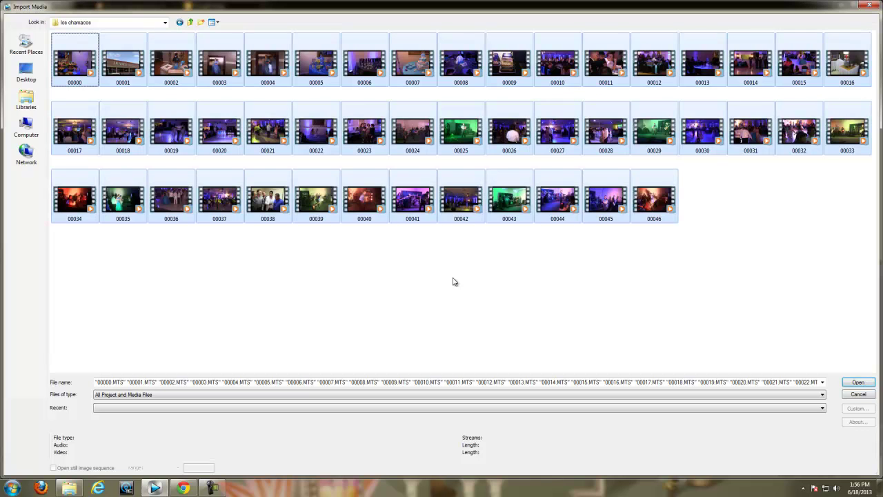
left_click(857, 384)
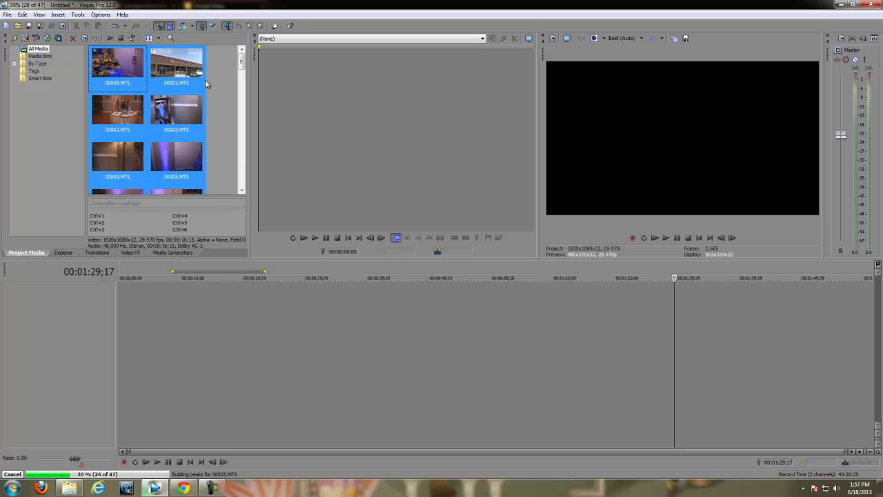
- Place all imported clips on the timeline, match the project video settings to them and always base those settings on the first-added video
left_click_drag(241, 60, 243, 189)
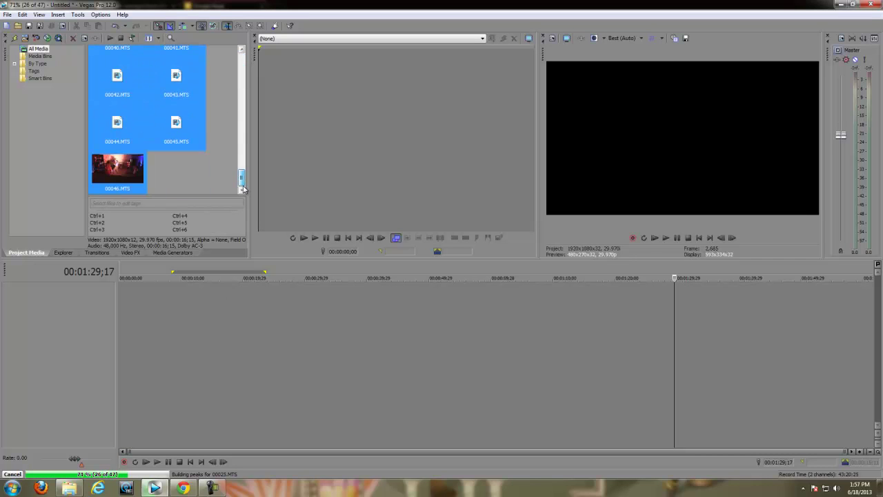
left_click(243, 57)
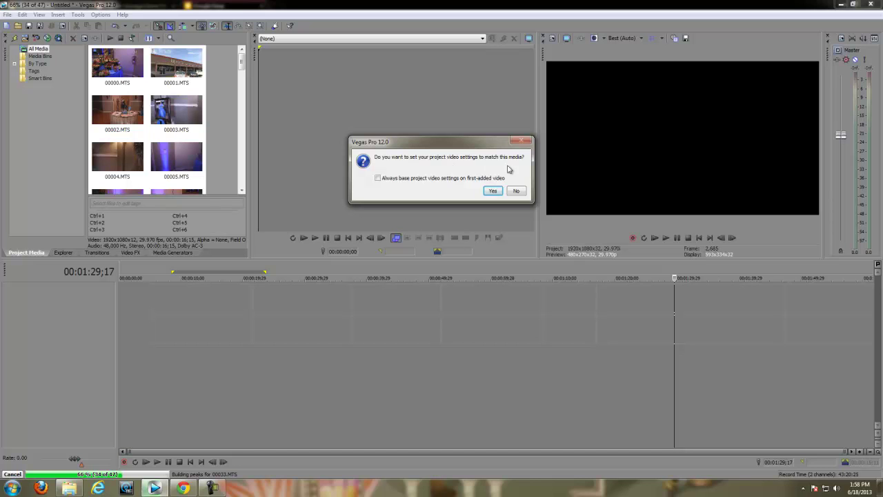
left_click(378, 178)
left_click(493, 191)
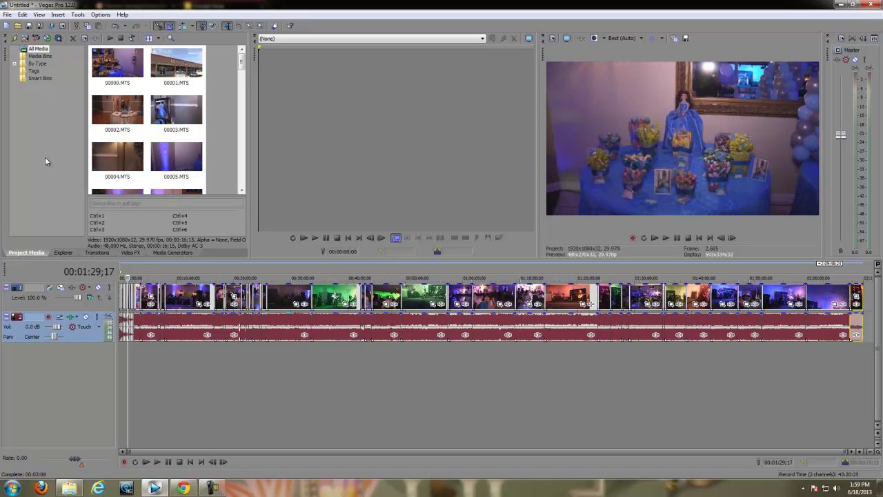
- Save the project as the Vegas Pro project file chamacos in the los chamacos folder
left_click(8, 15)
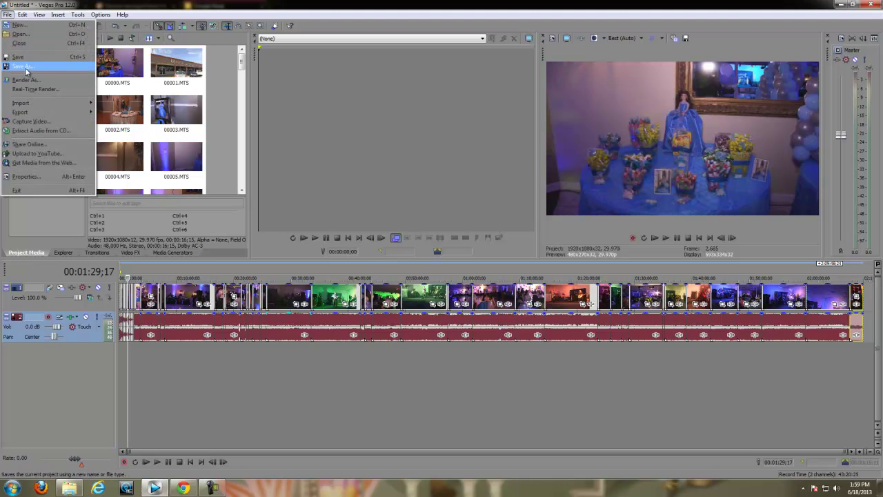
left_click(25, 68)
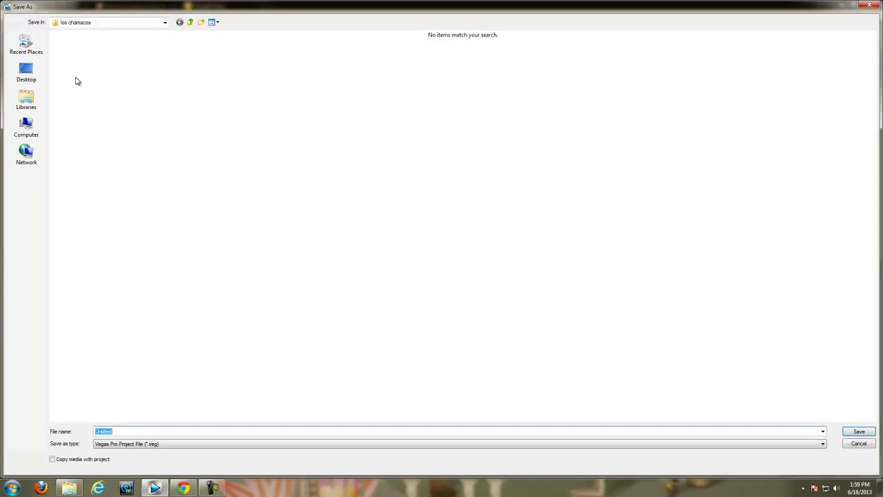
type("chamacos")
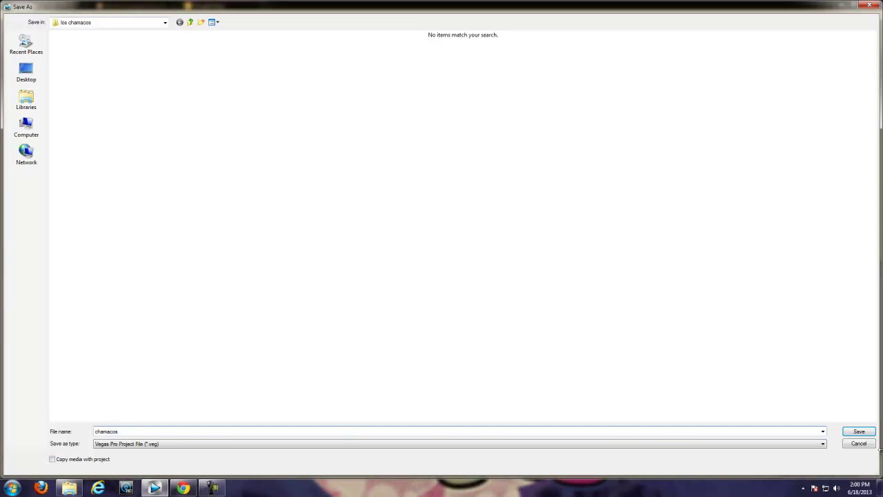
left_click(861, 432)
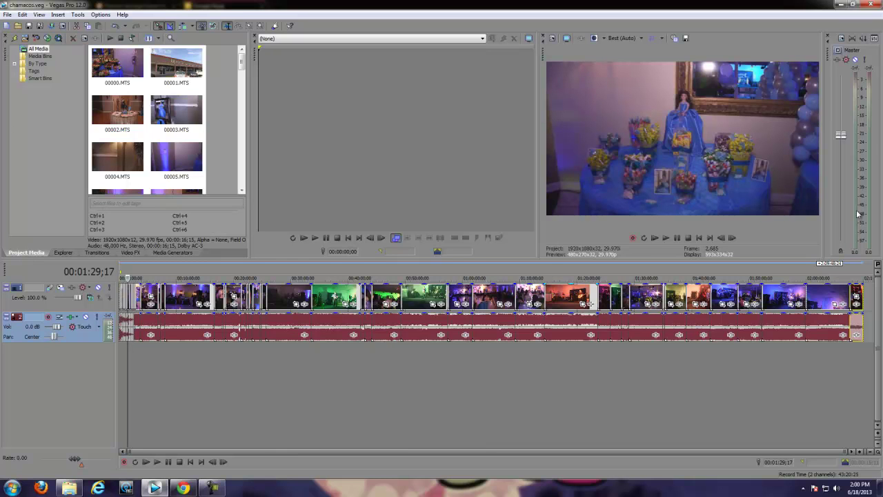
- Switch to Windows Explorer, maximize the los chamacos folder window and examine the saved chamacos project file
left_click(841, 4)
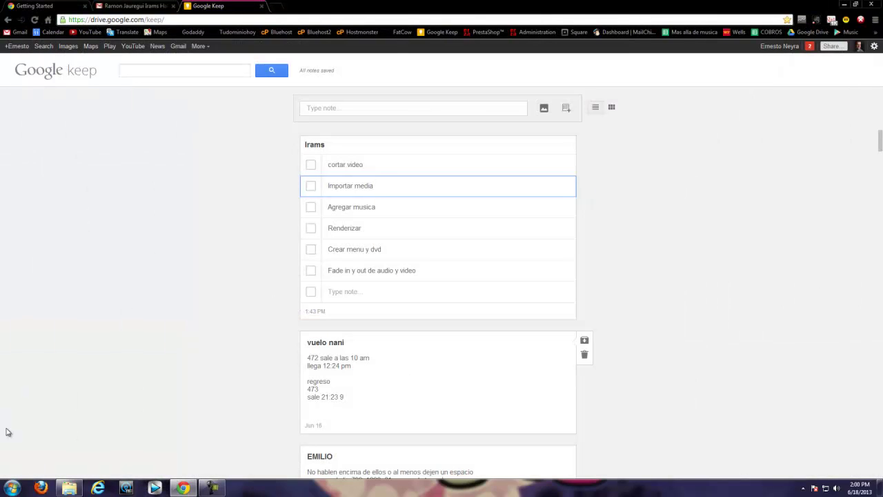
left_click(69, 487)
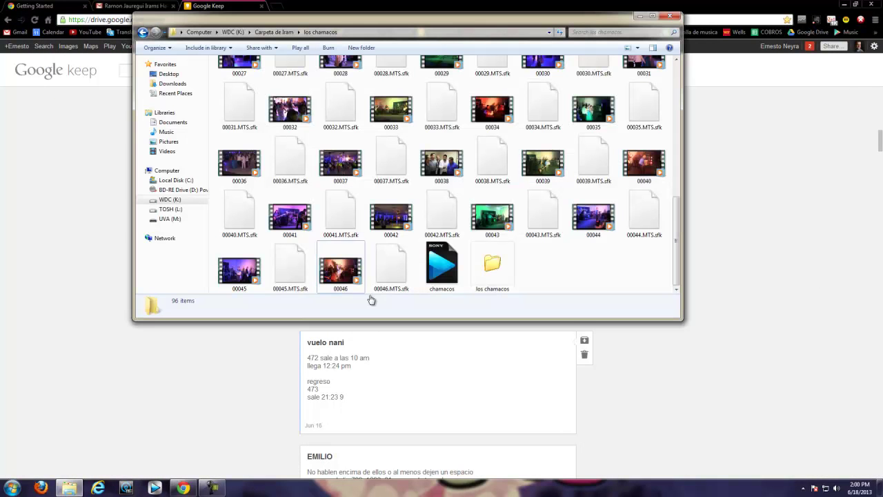
left_click(652, 16)
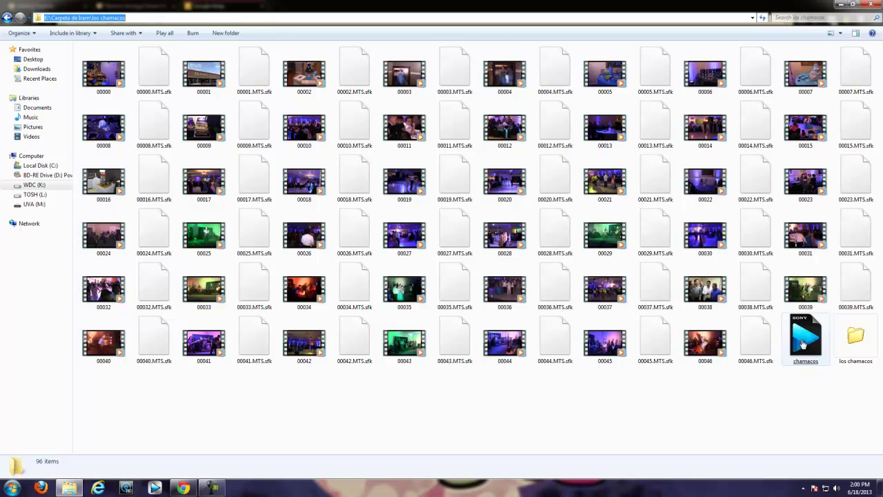
mouse_move(798, 365)
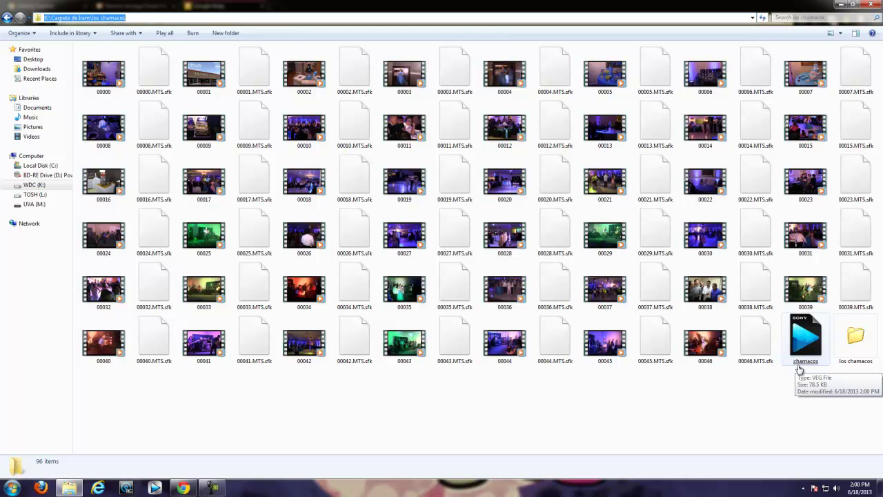
- Open the chamacos project file in Vegas Pro, check the editing task list in Google Keep and return to the project
double_click(797, 365)
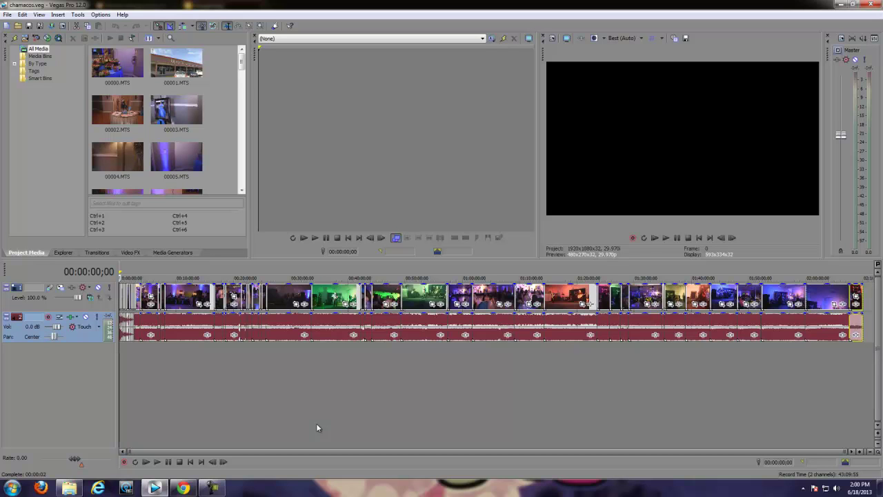
mouse_move(183, 488)
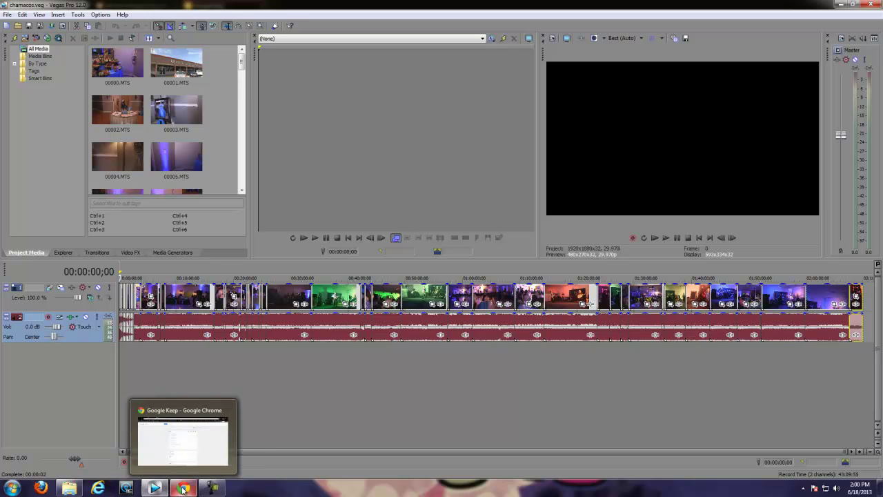
left_click(219, 457)
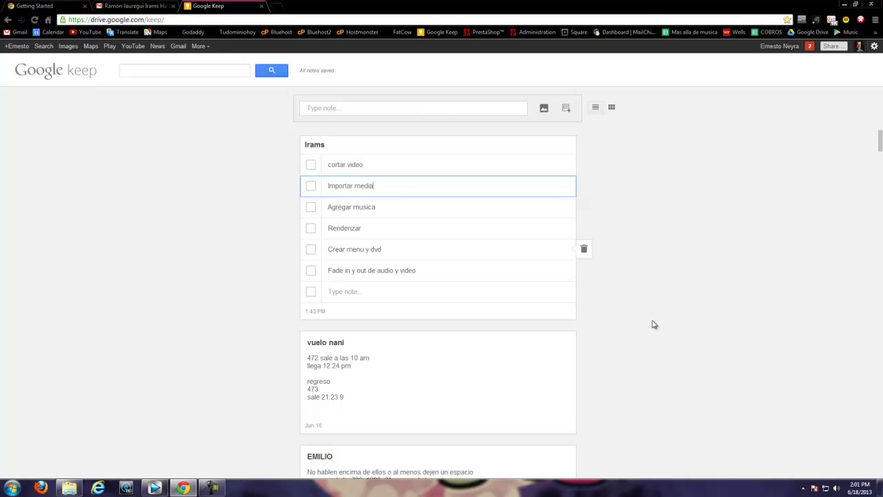
key("alt+Tab")
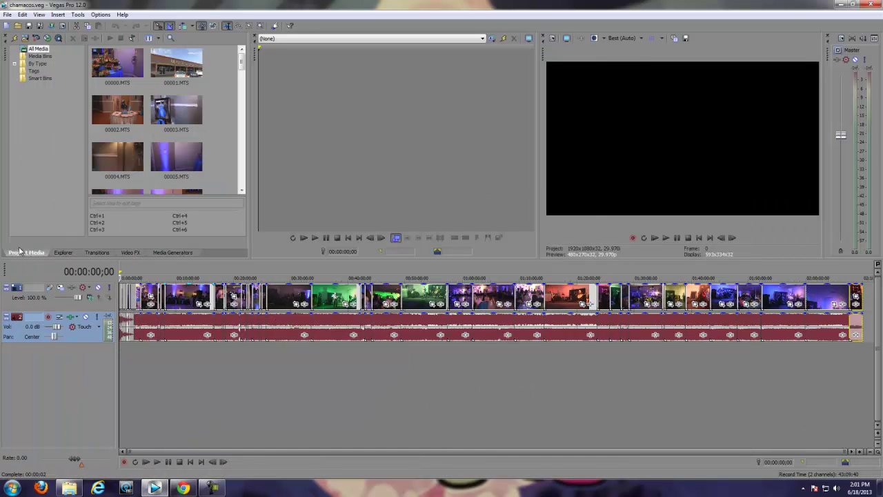
- Import Kalimba, Maid with the Flaxen Hair and Sleep Away from the Sample Music folder into the project media
left_click(28, 37)
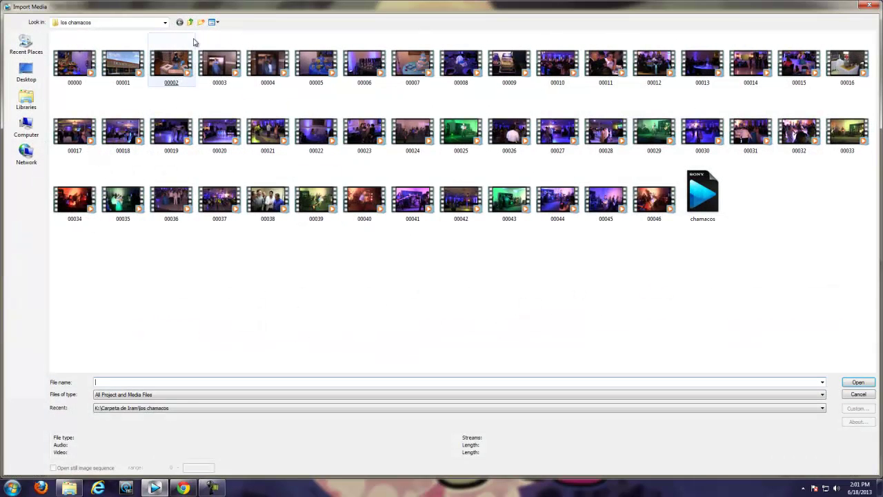
left_click(26, 101)
double_click(187, 51)
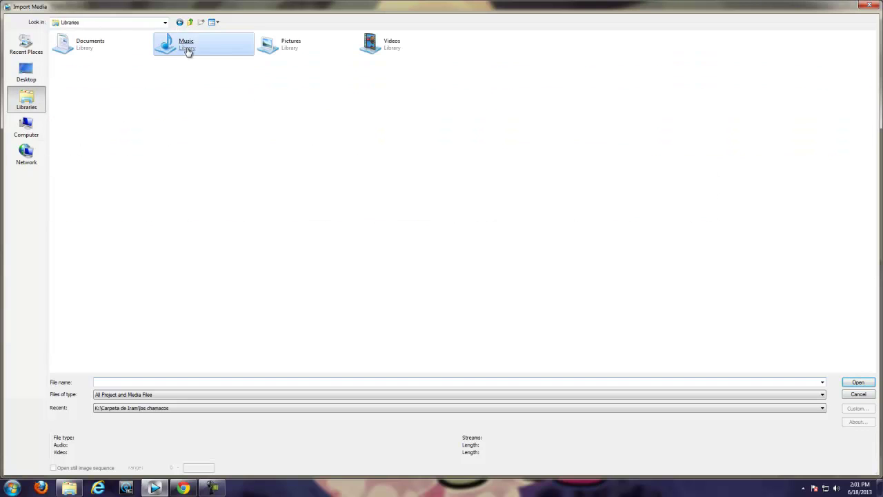
double_click(88, 49)
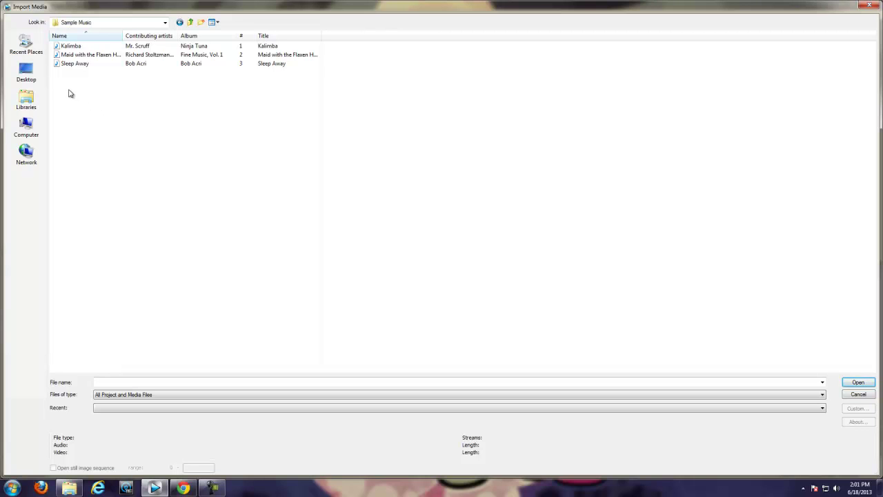
left_click_drag(63, 87, 66, 49)
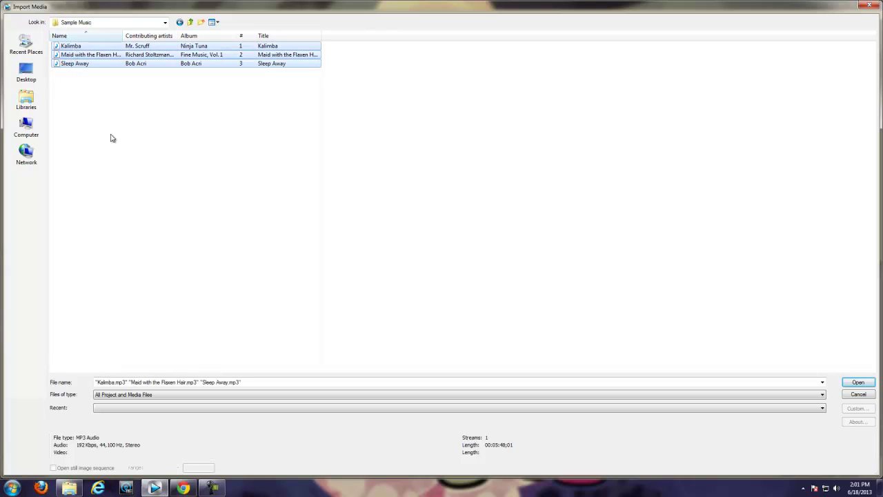
left_click(90, 177)
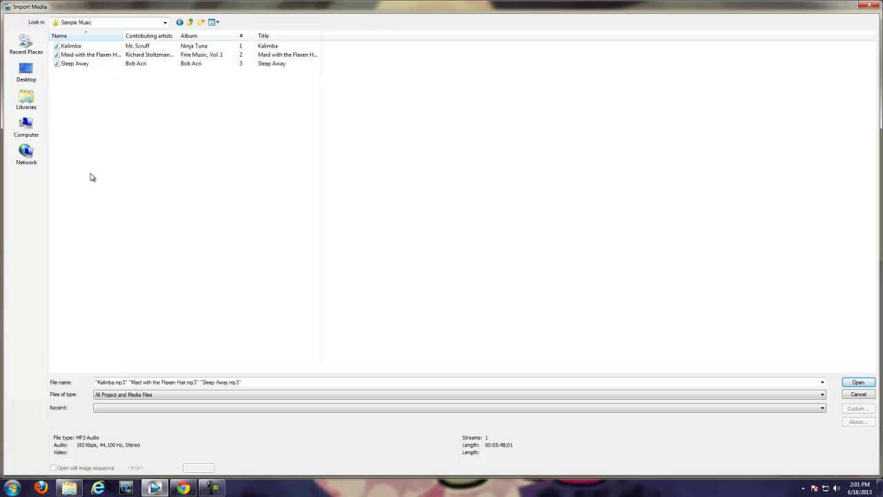
key("ctrl+a")
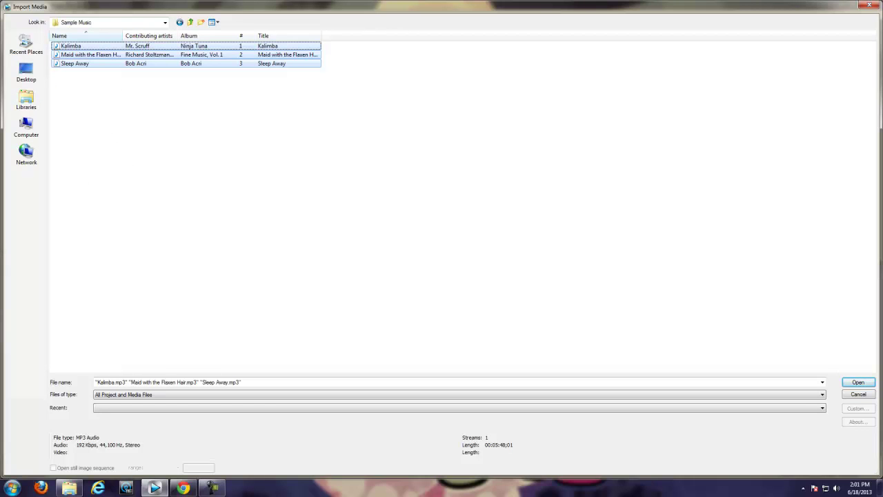
left_click(858, 384)
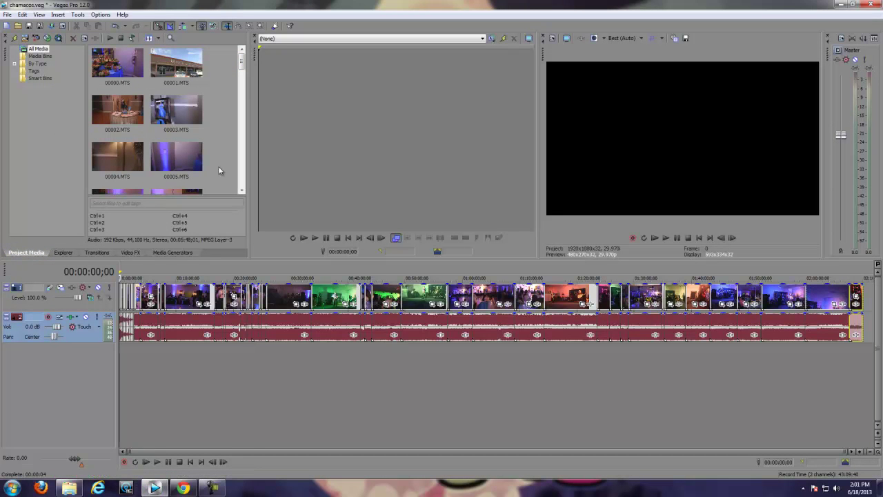
- Place the three imported songs on a new audio track at about 00:20:00 and play back that section of the timeline
left_click_drag(242, 113, 242, 178)
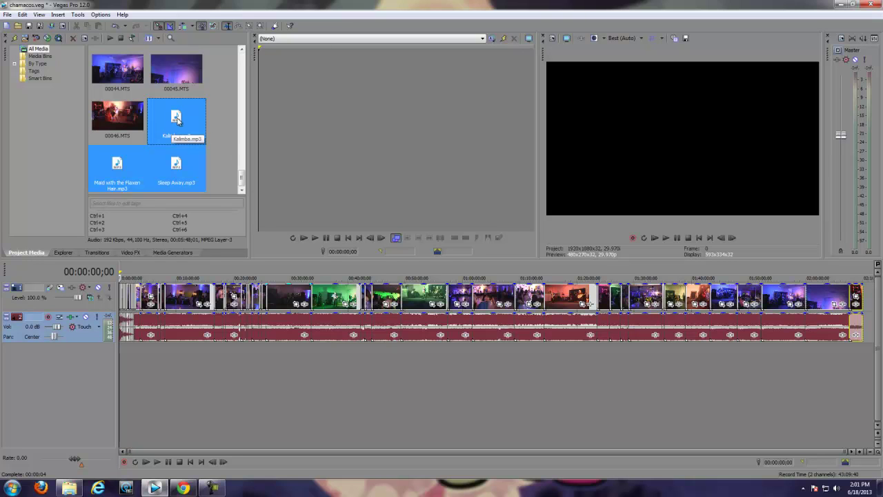
left_click_drag(177, 119, 241, 398)
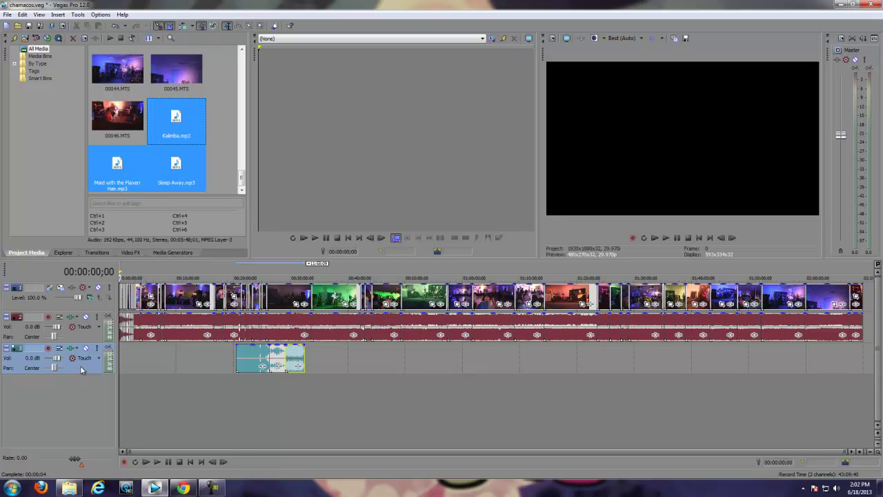
left_click(251, 385)
scroll(254, 388, "up", 5)
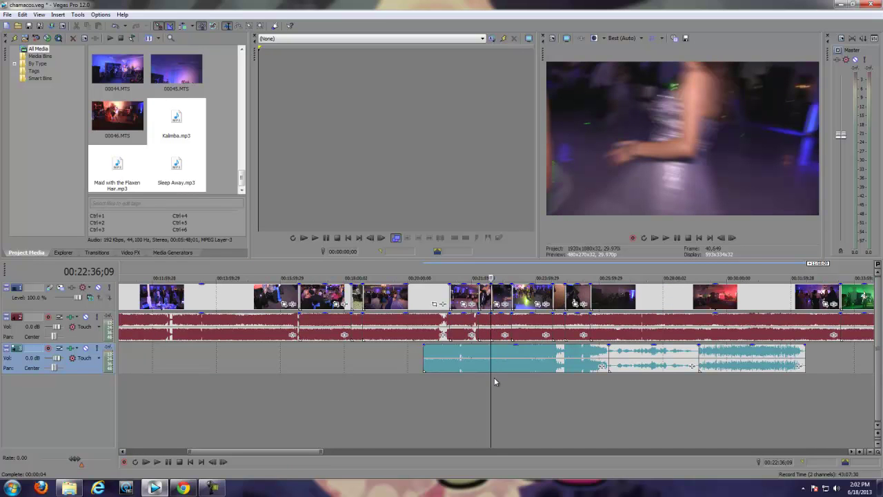
key("space")
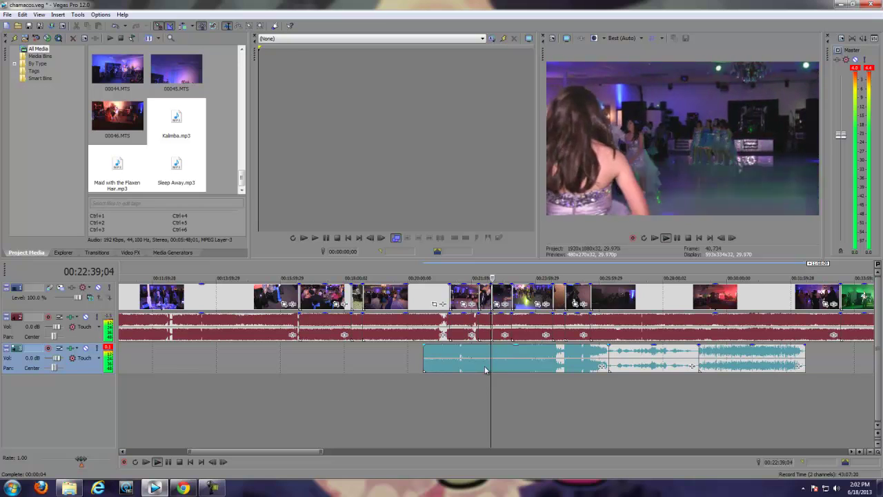
key("space")
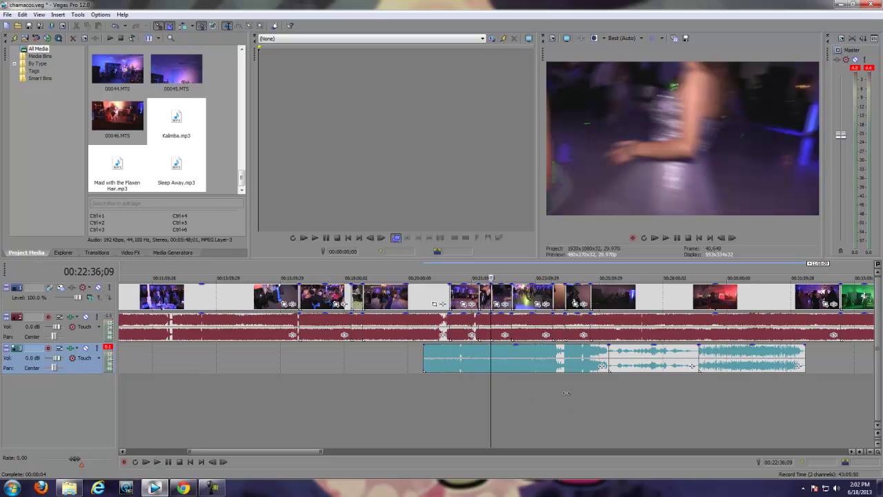
scroll(469, 404, "down", 8)
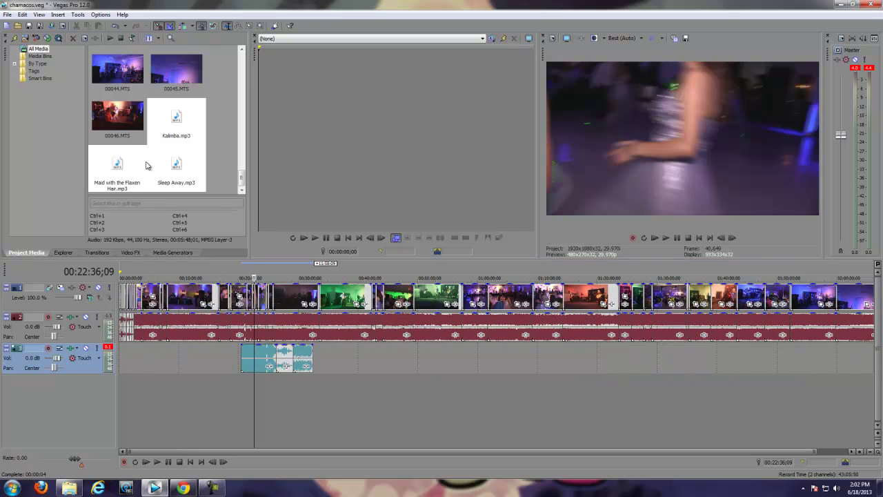
- Import all the JPG images from Chrysanthemum to Tulips in the Sample Pictures folder into the project media
left_click(26, 39)
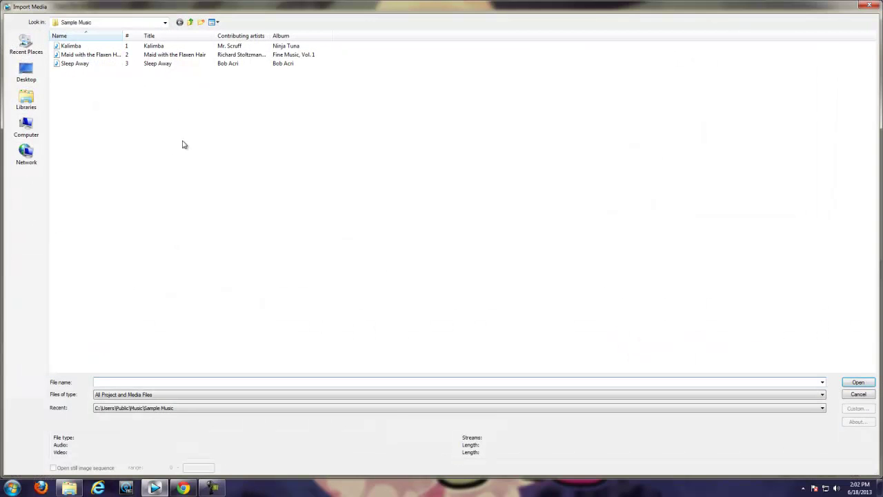
left_click(28, 100)
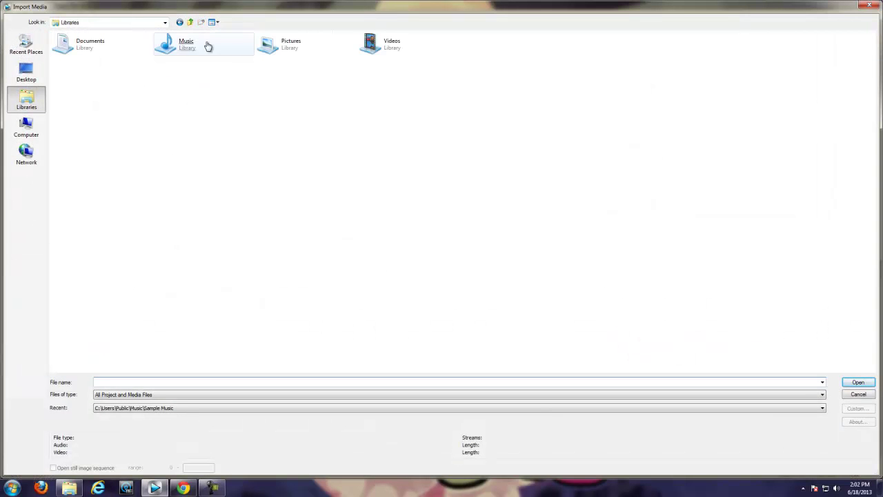
double_click(283, 44)
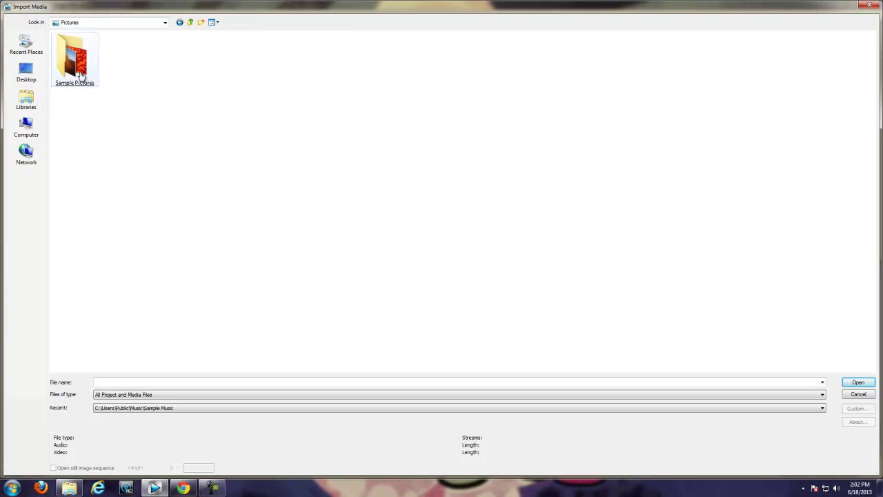
double_click(84, 87)
left_click_drag(71, 102, 443, 122)
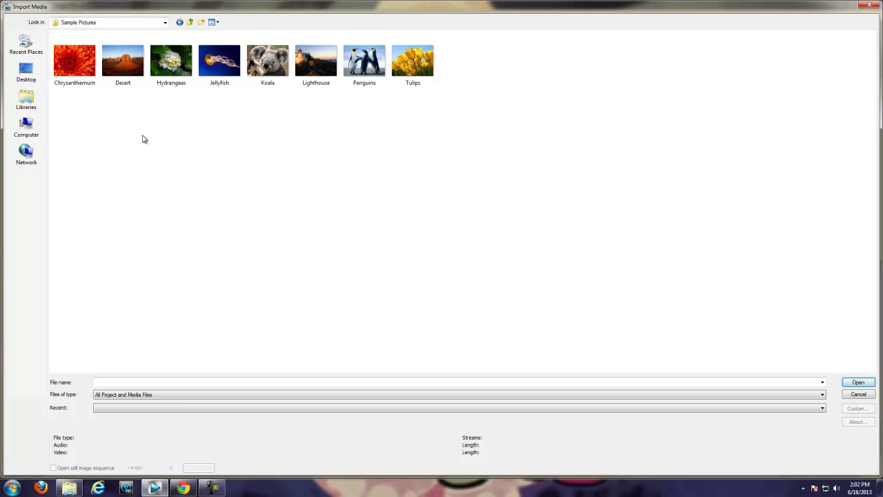
left_click_drag(71, 105, 526, 42)
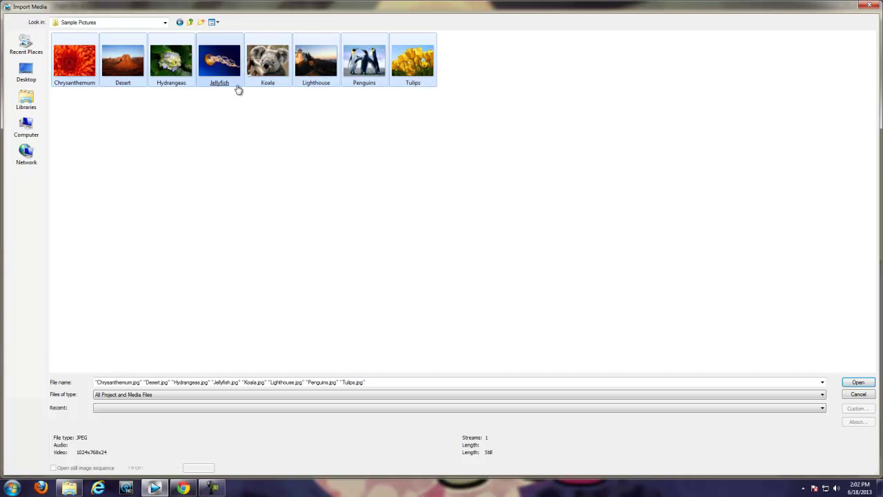
left_click(866, 384)
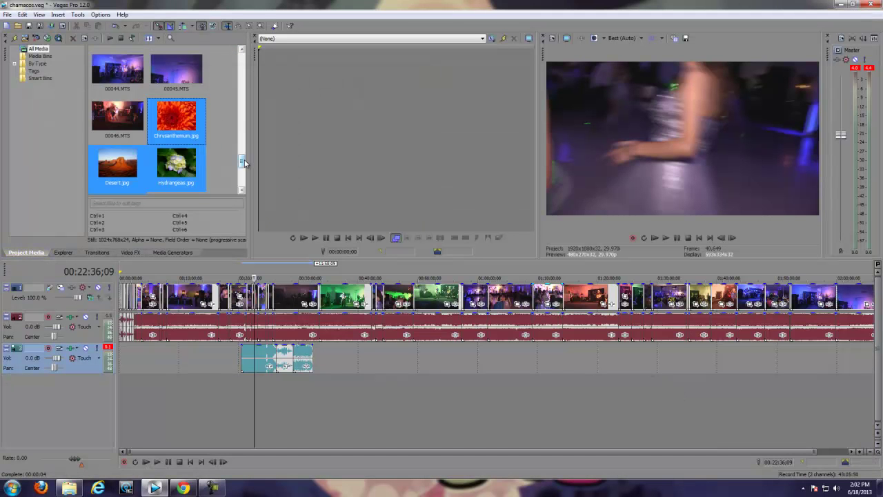
- Place the imported pictures on a new video track below the music track, shortly after the one-hour mark
mouse_move(242, 162)
left_mouse_down()
mouse_move(243, 177)
mouse_move(243, 167)
left_mouse_up()
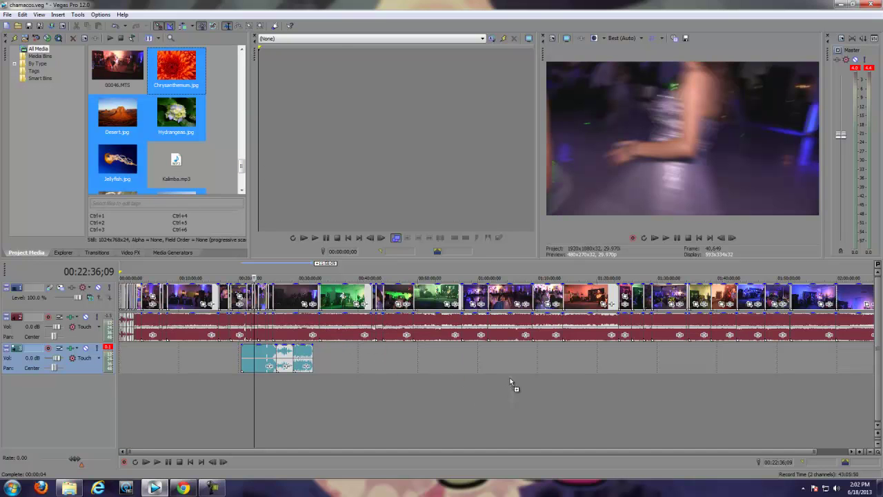
mouse_move(509, 370)
left_mouse_down()
mouse_move(509, 304)
mouse_move(493, 385)
mouse_move(507, 321)
mouse_move(500, 375)
left_mouse_up()
left_click_drag(498, 412, 498, 412)
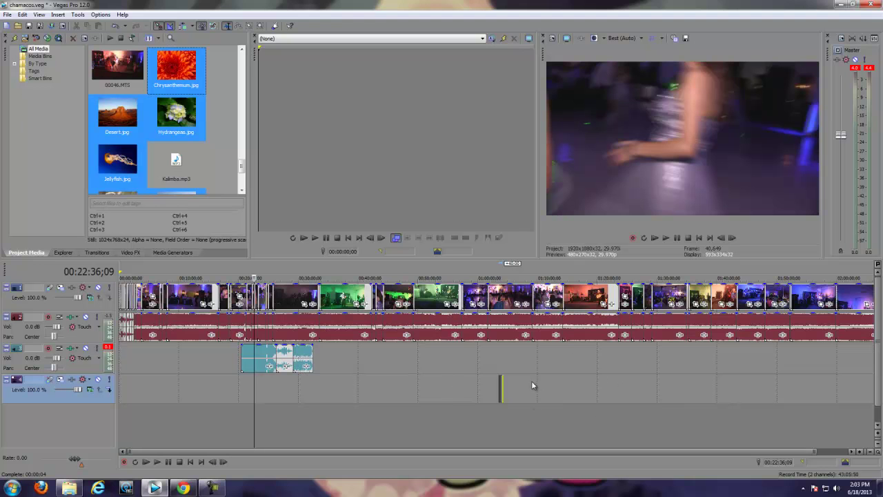
scroll(491, 397, "up", 2)
scroll(476, 416, "down", 2)
- Insert an empty audio track above the music track and undo the insertion
right_click(327, 361)
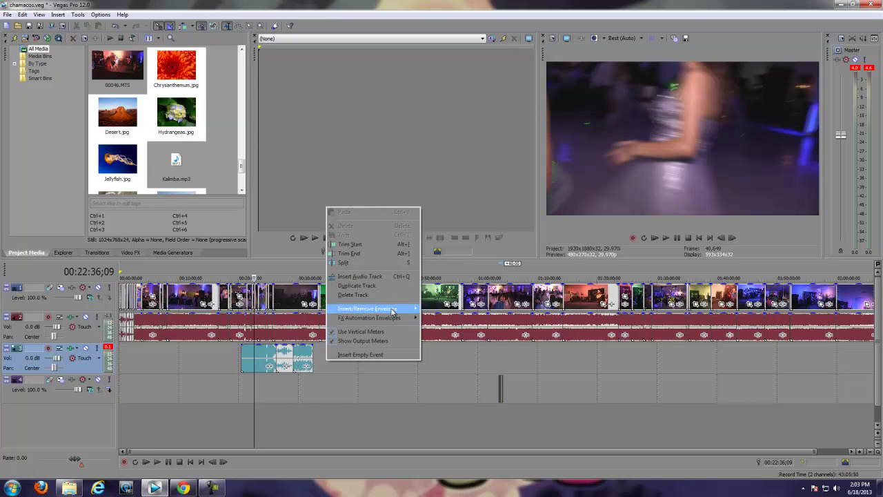
left_click(367, 278)
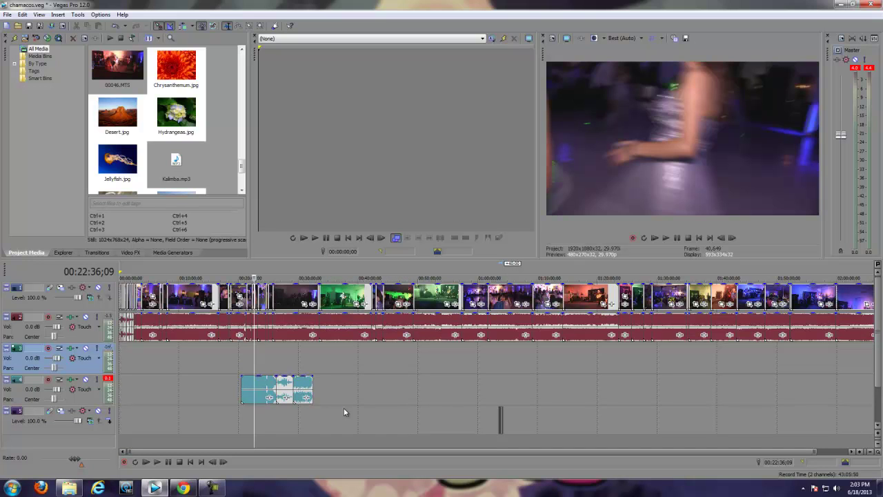
key("ctrl+z")
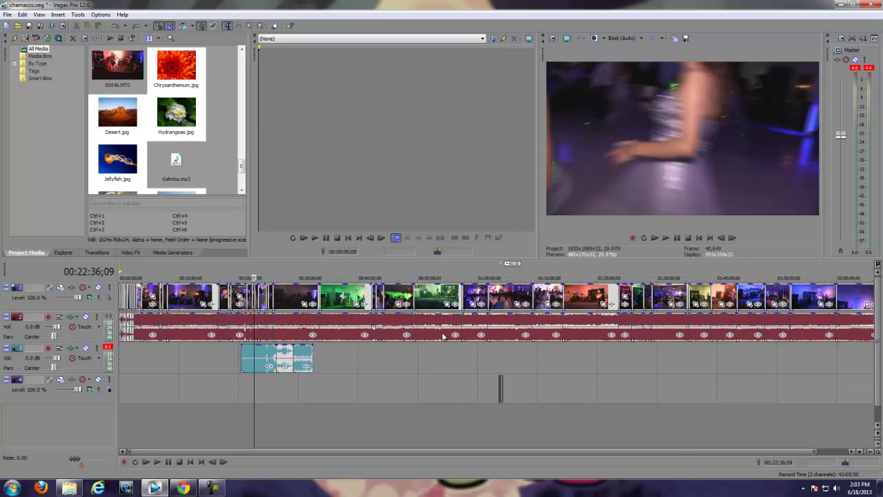
- Insert an empty video track above the event clips' video track
scroll(689, 345, "down", 1)
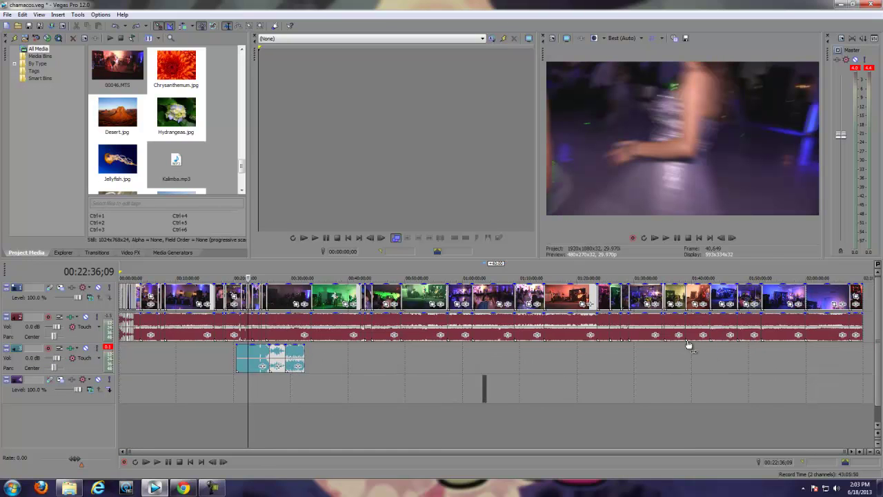
left_click(775, 296)
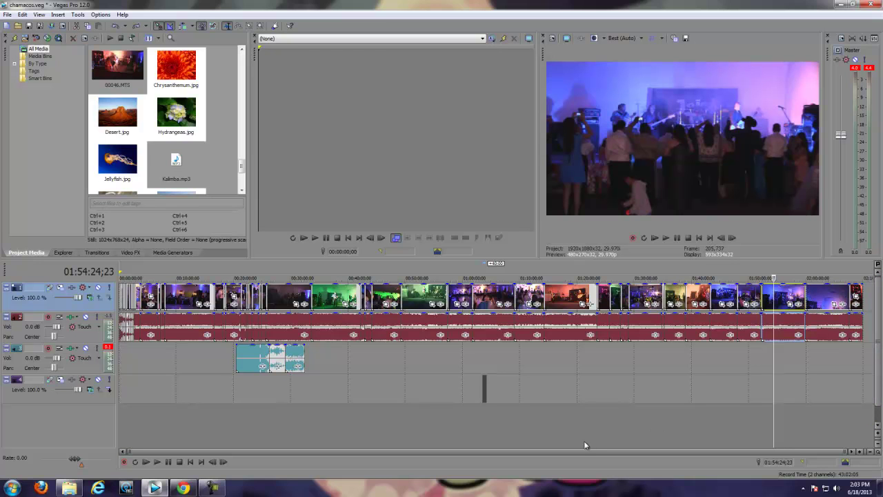
left_click_drag(582, 450, 677, 452)
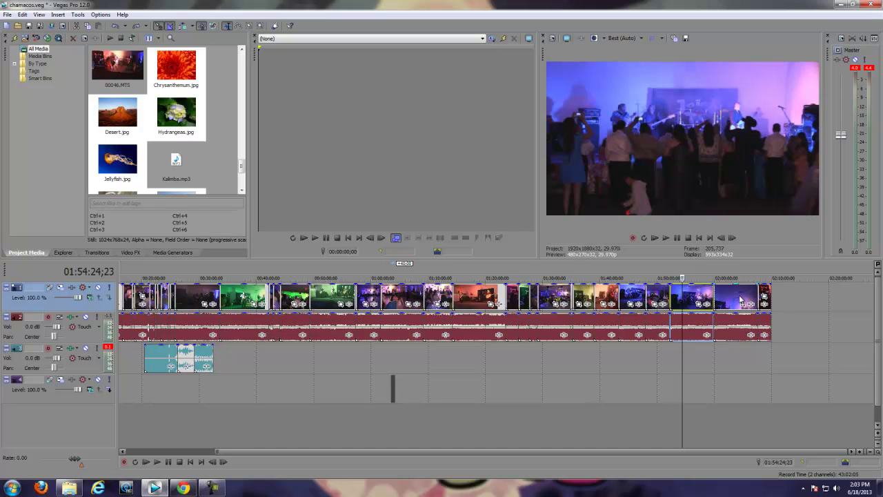
right_click(785, 295)
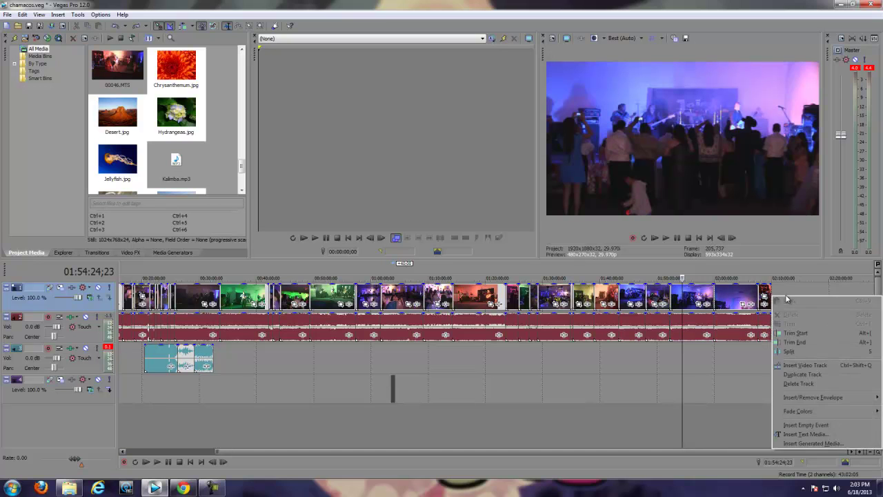
left_click(816, 364)
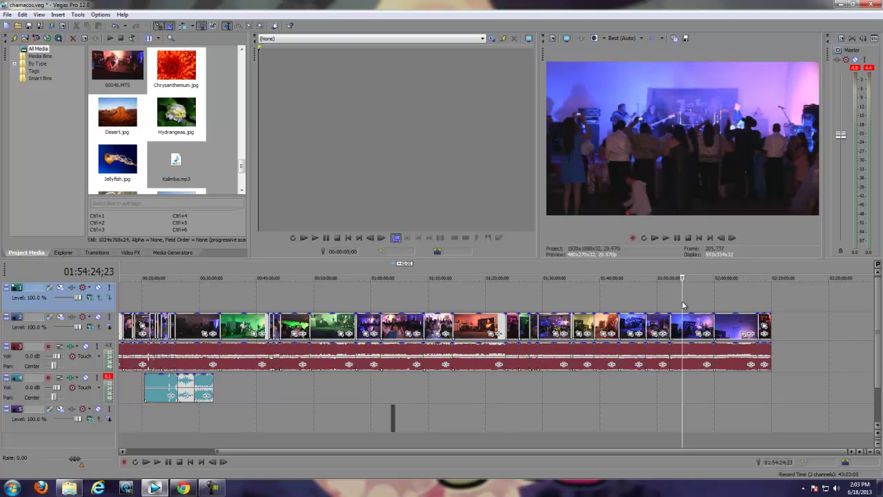
- Add a (Legacy) Text event with the Soft Shadow preset to the empty video track above the event clips, near 1:54
left_click(179, 252)
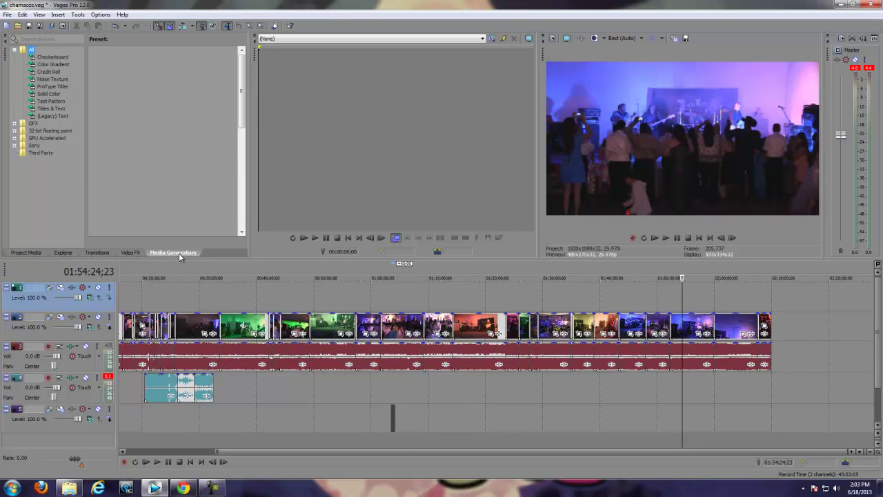
left_click(62, 116)
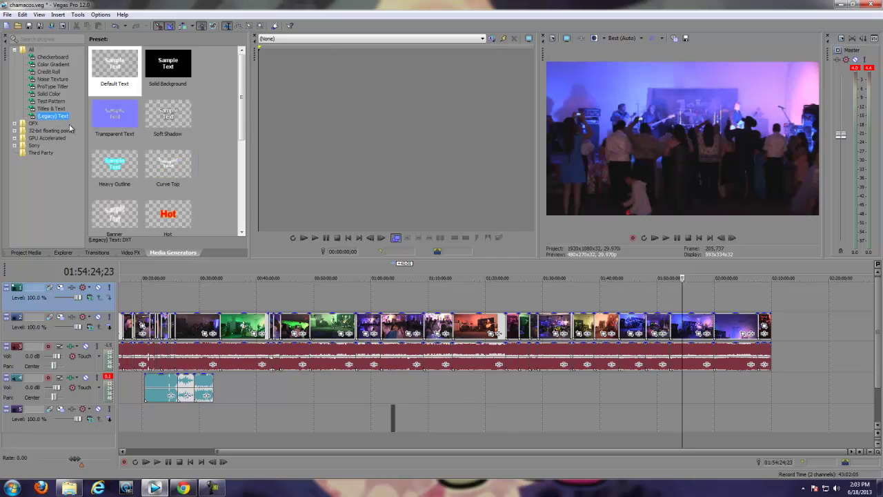
left_click(173, 119)
left_click_drag(285, 164, 687, 324)
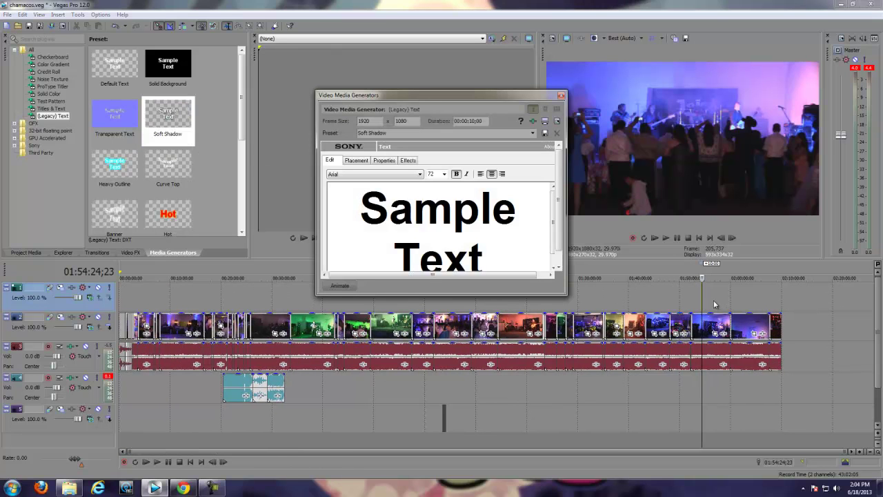
- Lengthen the Soft Shadow text event to nearly four minutes, preview it over the event clips, and close its generator settings
left_click(711, 298)
scroll(709, 298, "up", 3)
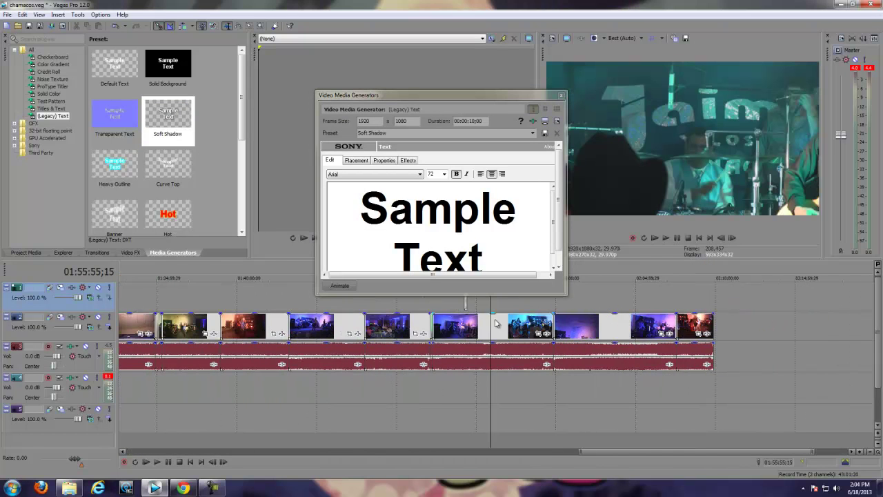
scroll(469, 303, "left", 5)
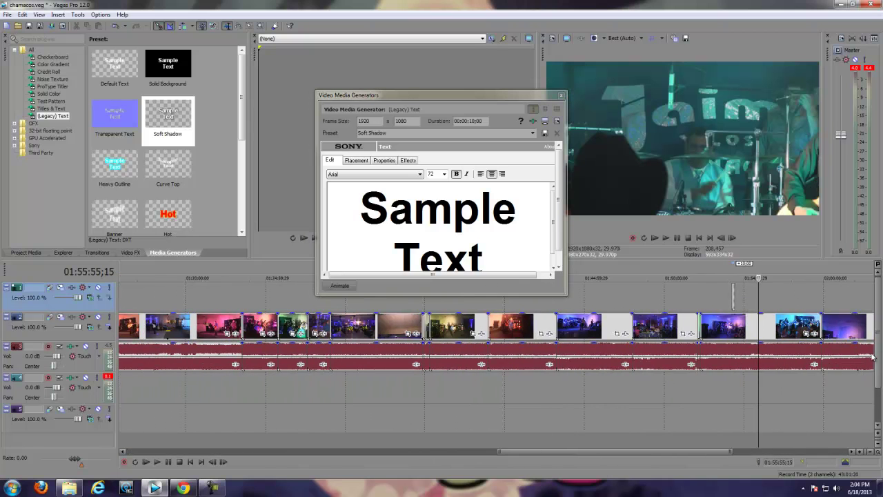
left_click_drag(795, 334, 758, 302)
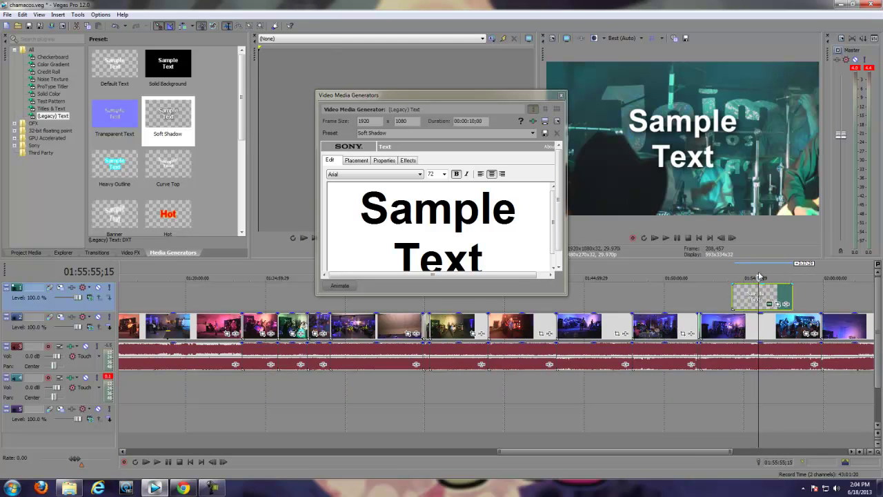
left_click(743, 311)
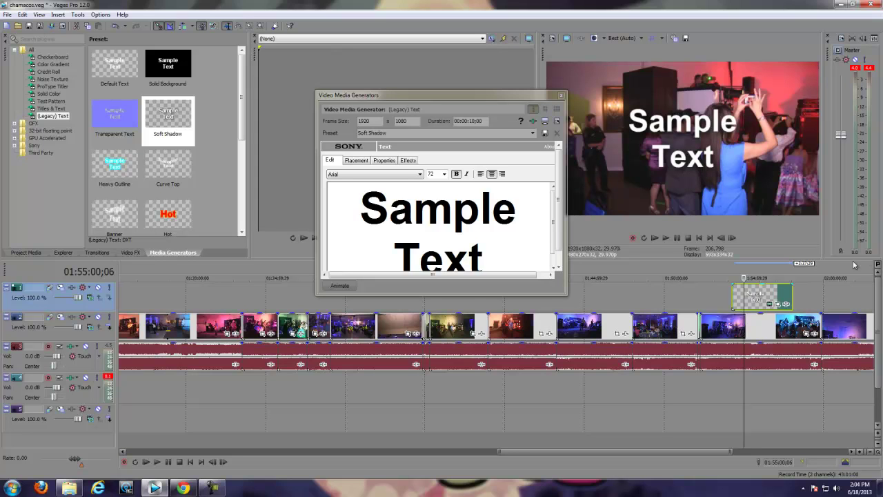
left_click(560, 96)
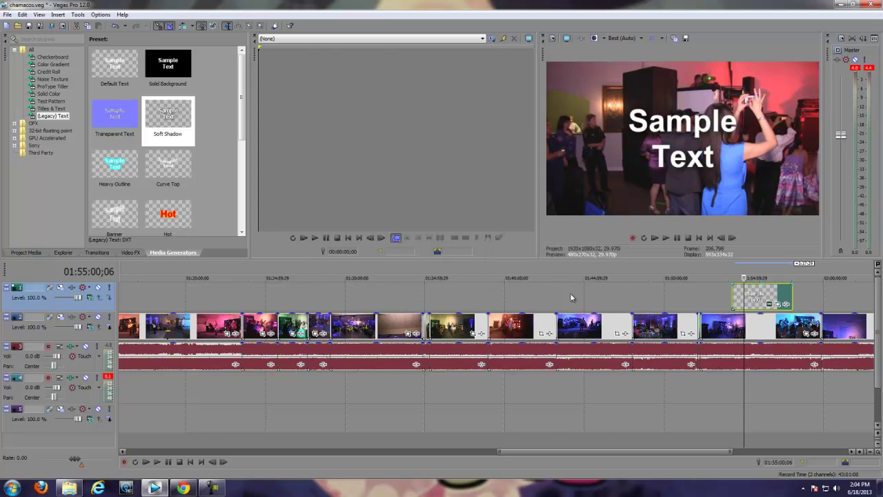
- Move the Jellyfish picture from the pictures track to the video track above the event clips, at about 1:03:46
left_click(606, 302)
scroll(605, 302, "down", 3)
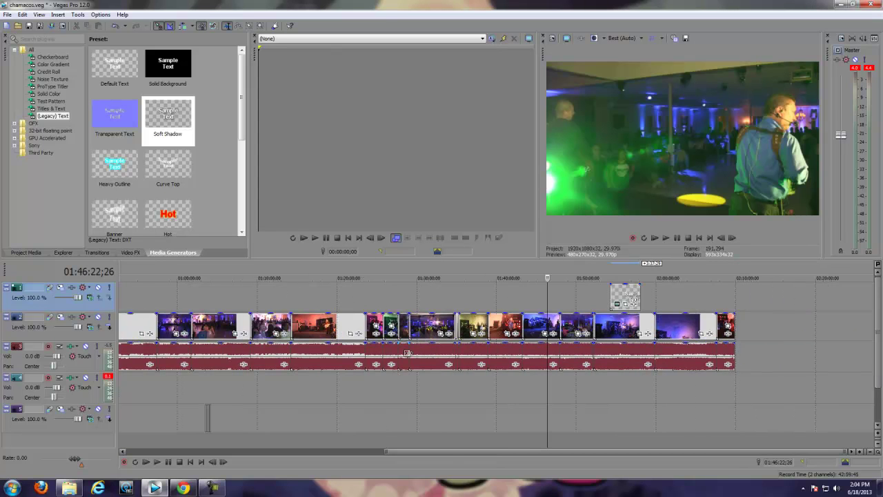
scroll(439, 418, "up", 1)
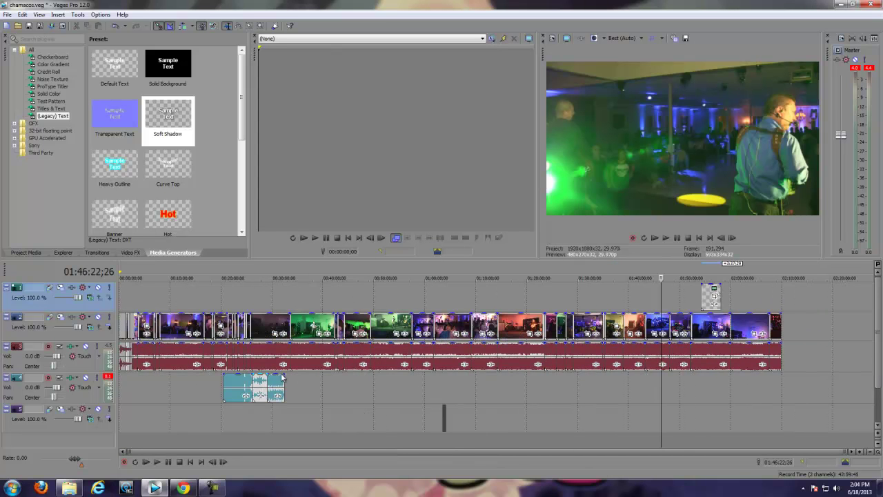
left_click(443, 390)
scroll(445, 391, "up", 3)
scroll(445, 391, "up", 5)
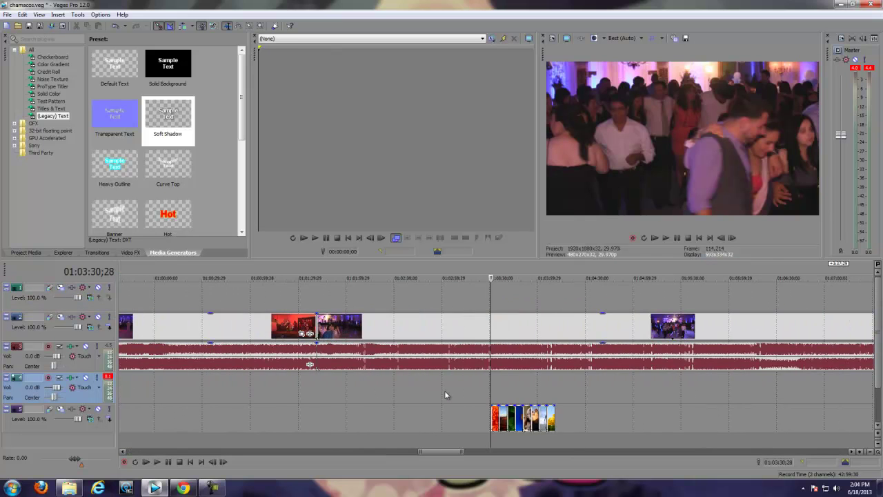
left_click(511, 398)
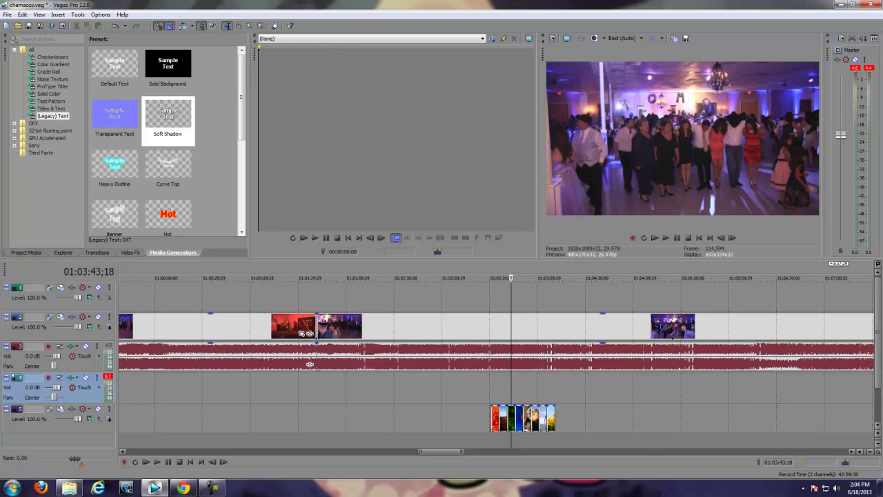
left_click(514, 323)
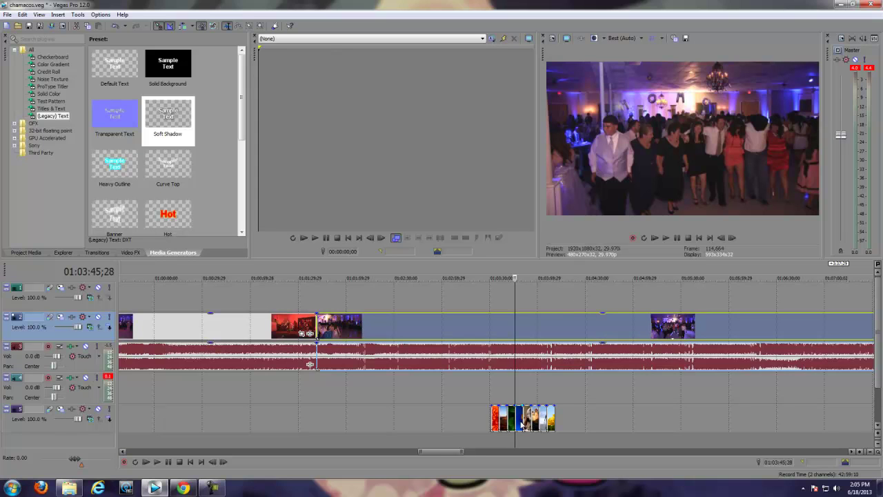
left_click(522, 425)
left_click_drag(526, 304, 523, 296)
scroll(529, 311, "up", 3)
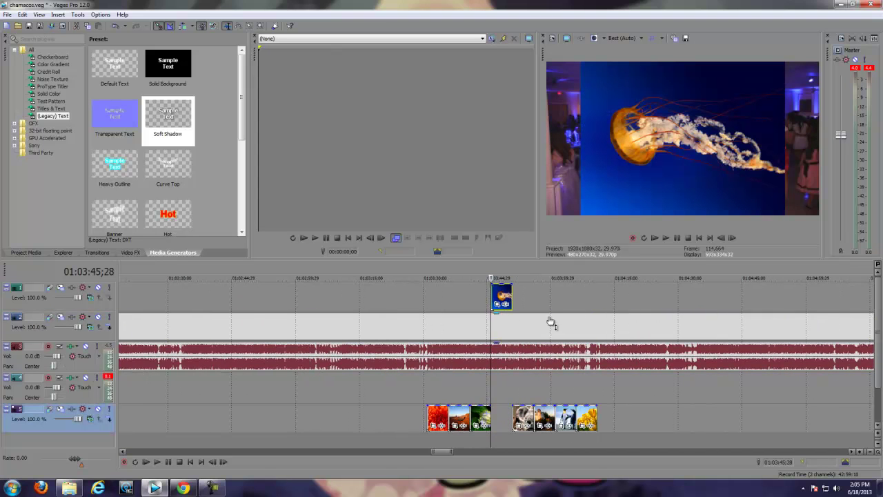
- Lower the Jellyfish picture's opacity so it blends with the event clip below, and return it to full opacity
left_click(503, 295)
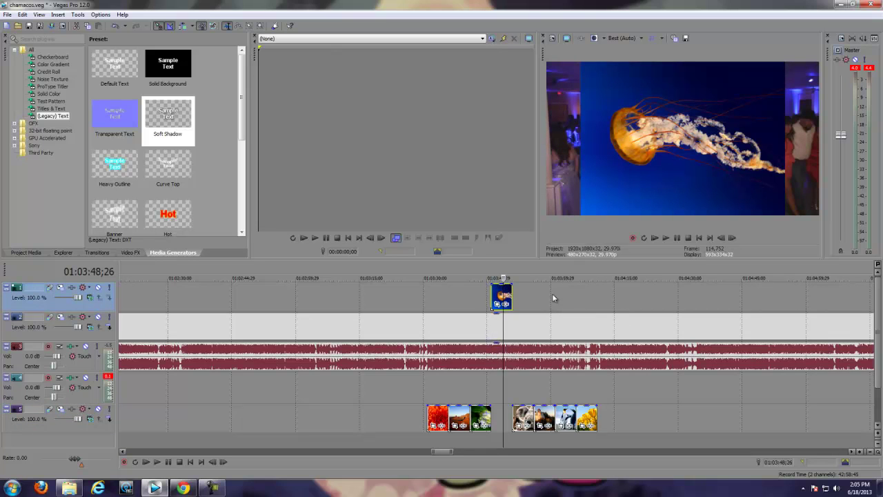
mouse_move(496, 285)
left_click_drag(496, 285, 496, 309)
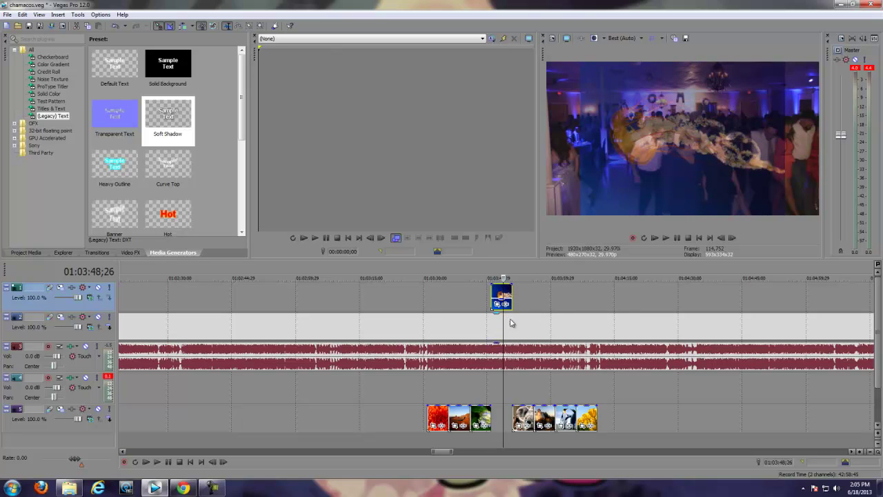
mouse_move(501, 301)
left_click_drag(501, 302, 501, 285)
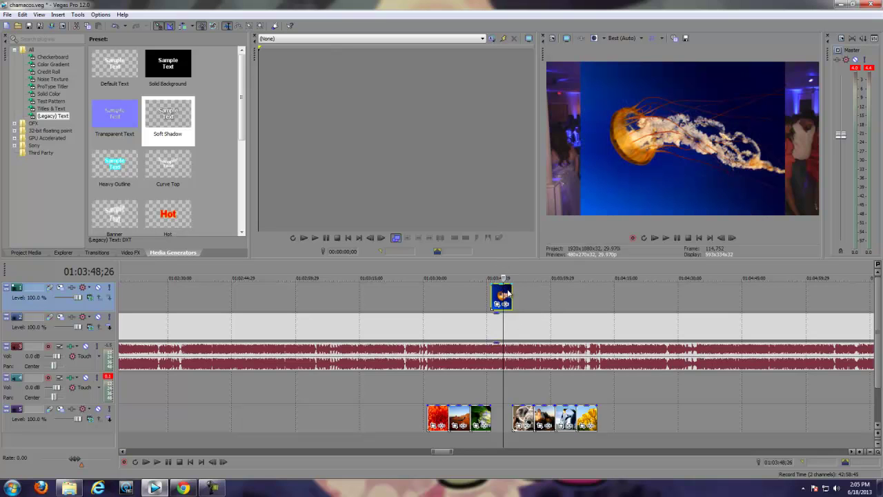
- Insert two empty video tracks above the track holding the text and the Jellyfish picture
left_click(483, 328)
scroll(483, 329, "down", 3)
scroll(483, 325, "down", 2)
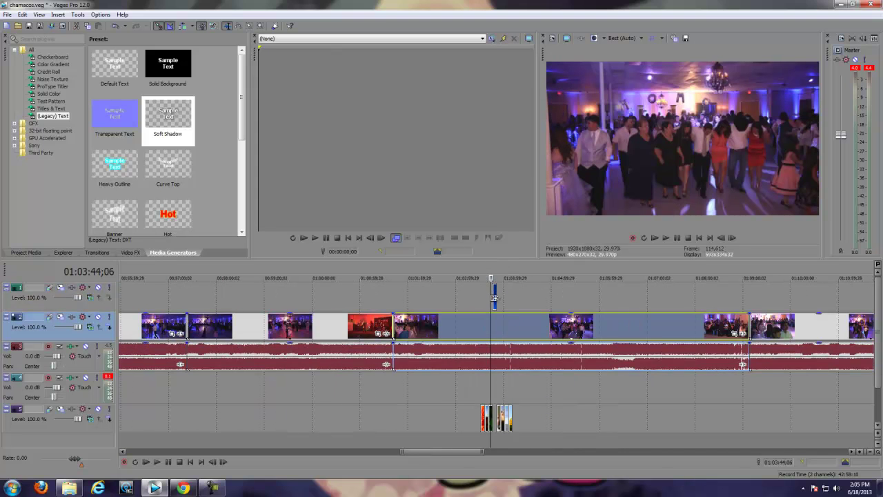
right_click(503, 299)
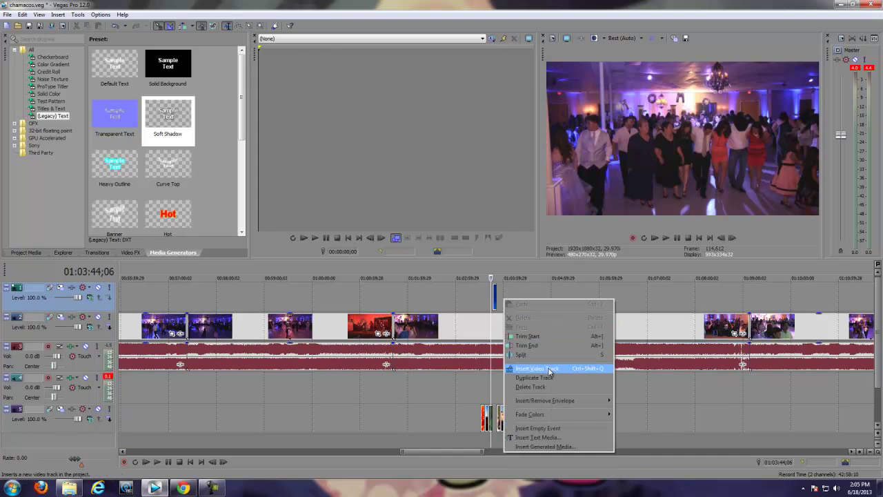
left_click(550, 369)
right_click(516, 283)
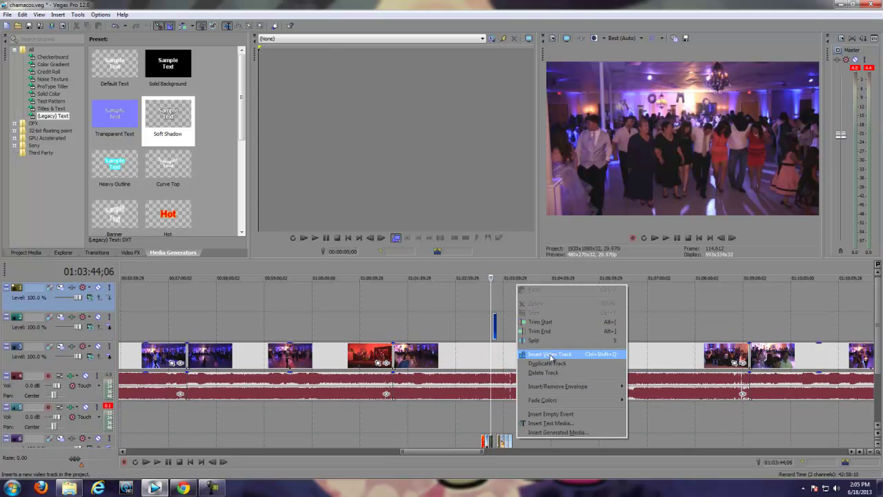
left_click(550, 356)
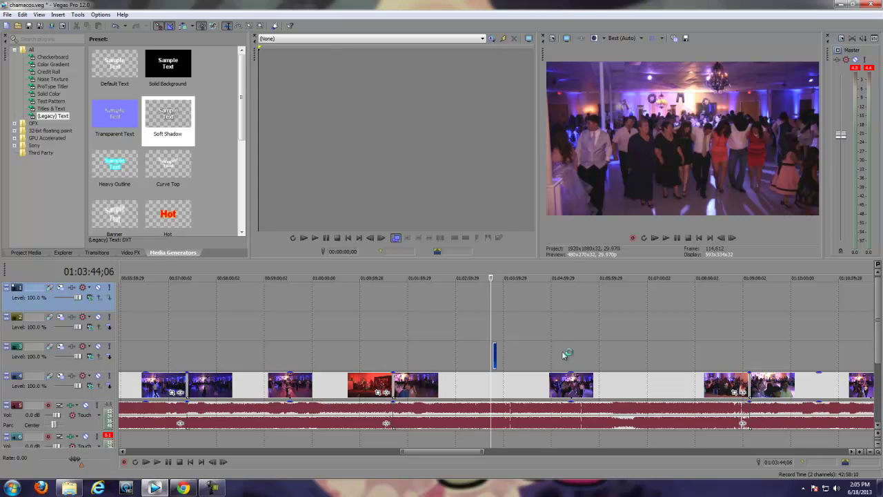
- Examine the arrangement of the video, audio and picture tracks around 1:03:33 on the timeline
scroll(545, 356, "up", 2)
scroll(535, 358, "down", 2)
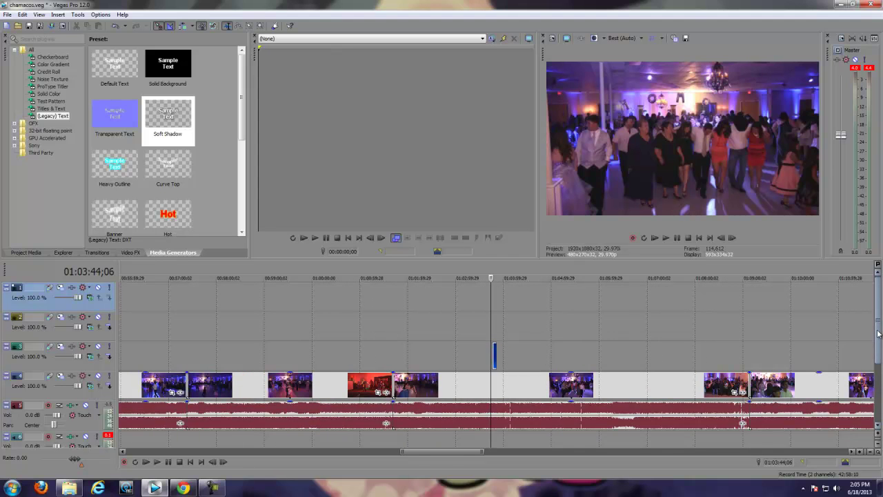
scroll(525, 414, "down", 2)
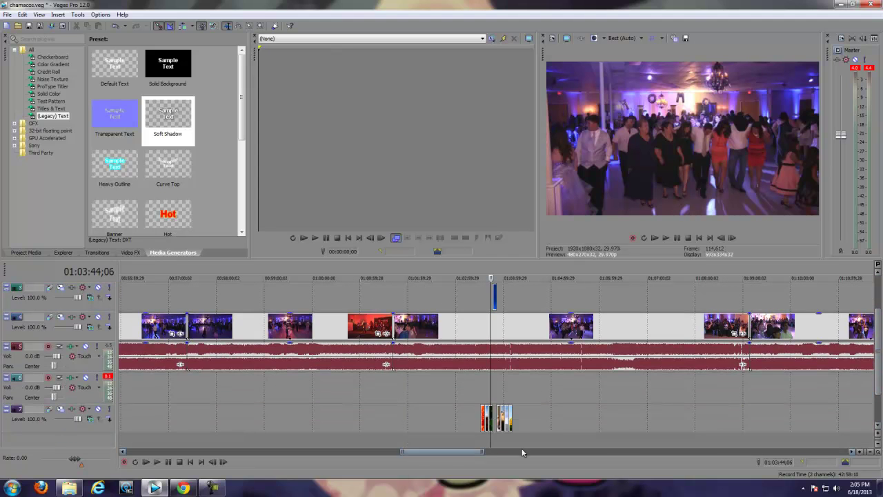
left_click(481, 397)
scroll(481, 397, "up", 3)
left_click(506, 397)
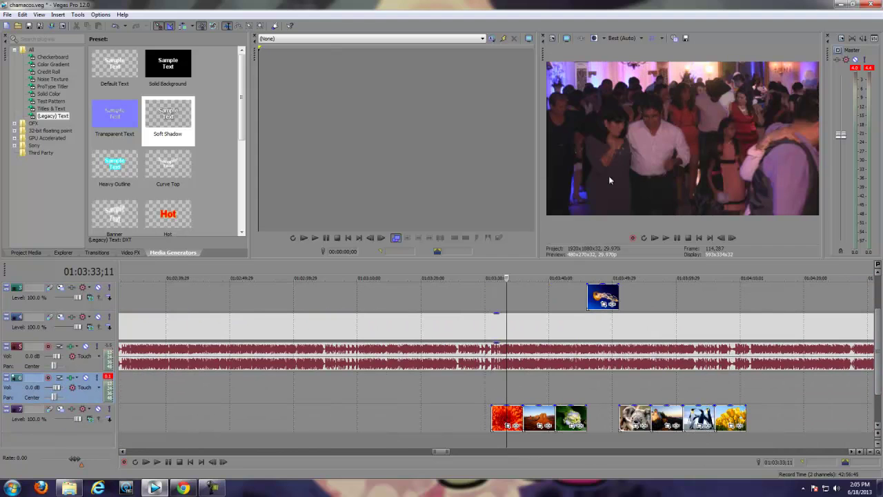
mouse_move(514, 320)
left_mouse_down()
mouse_move(514, 338)
mouse_move(515, 314)
left_mouse_up()
left_click(516, 288)
scroll(517, 290, "down", 3)
scroll(516, 287, "down", 3)
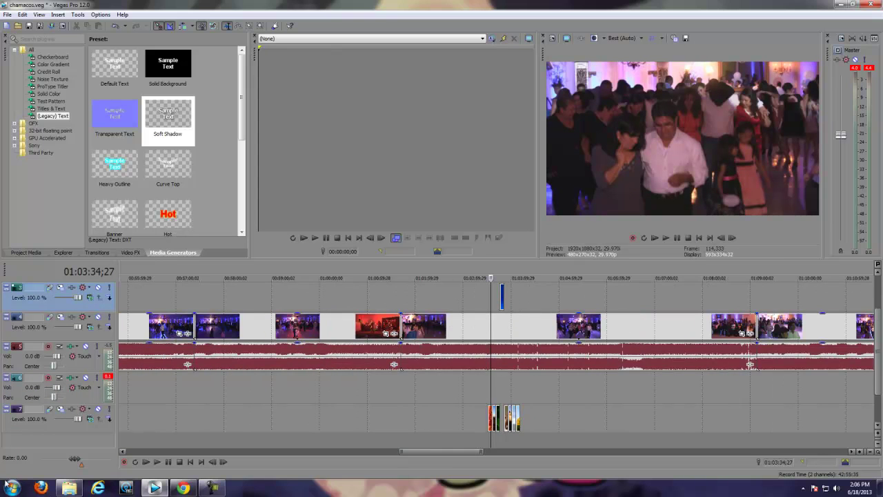
left_click(209, 488)
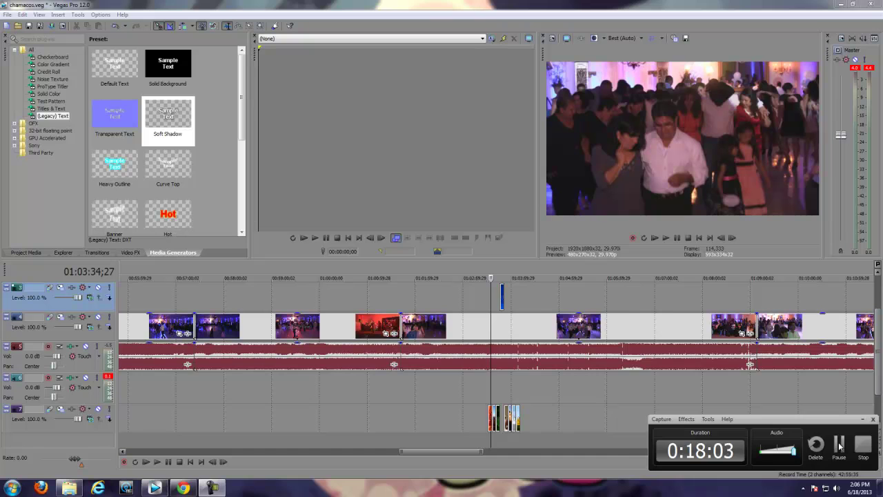
left_click(840, 447)
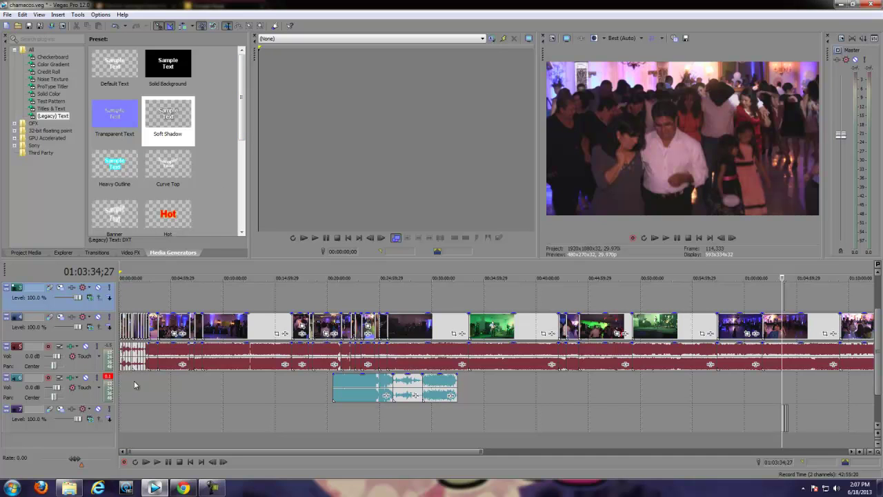
- Examine the event clips and their audio at several points along the timeline, ending near 47 minutes
left_click(220, 360)
scroll(221, 381, "up", 5)
scroll(236, 403, "down", 6)
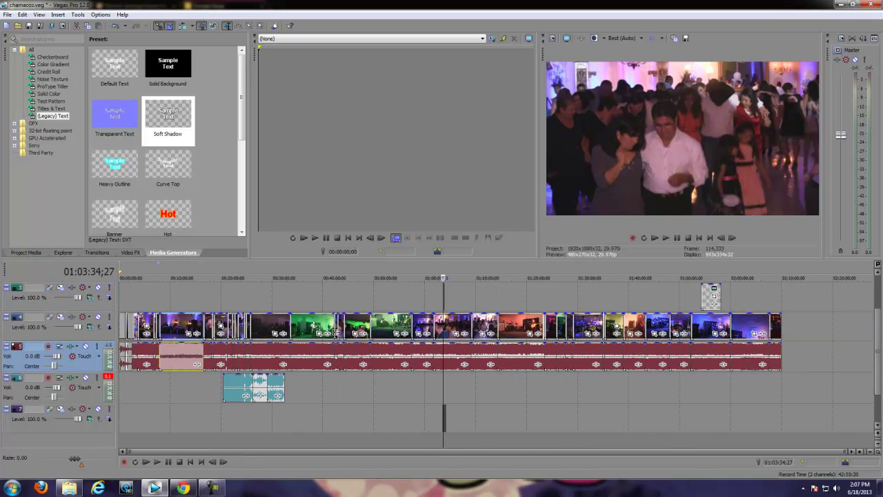
left_click(355, 303)
left_click(154, 296)
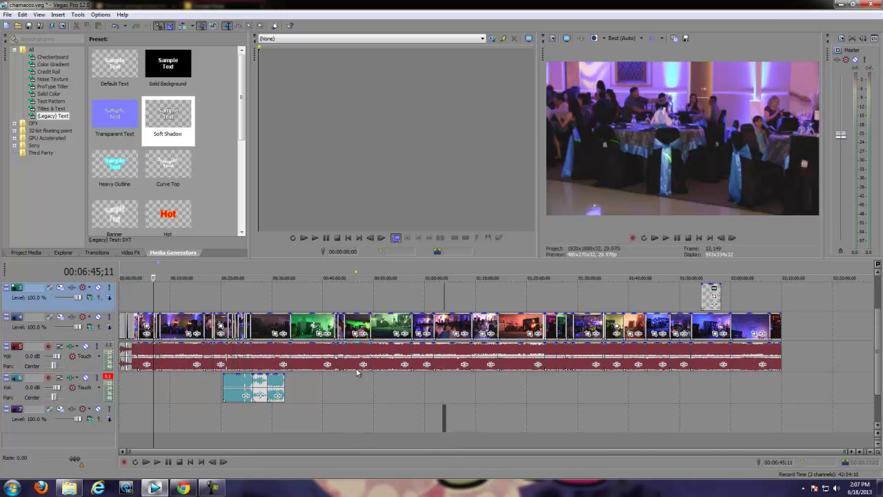
left_click(359, 360)
left_click(518, 362)
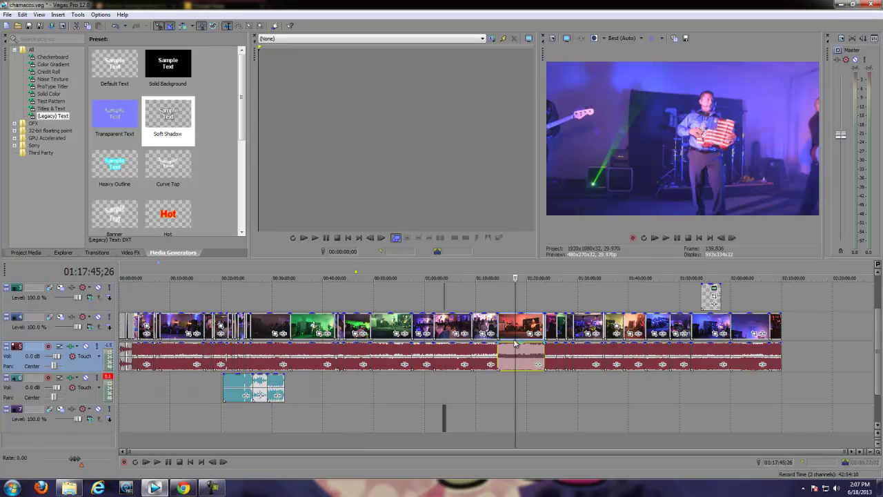
left_click(359, 362)
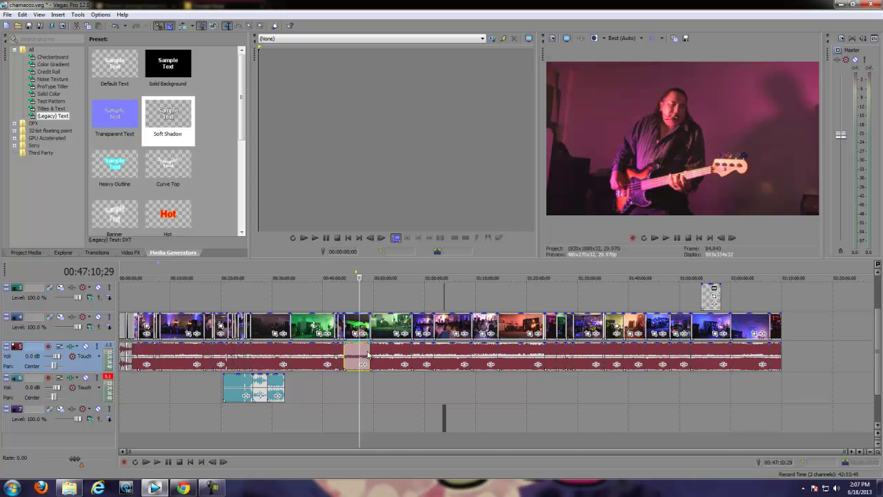
- Inspect the event audio waveform up close around 47 minutes and compare it with the whole timeline
scroll(359, 354, "up", 10)
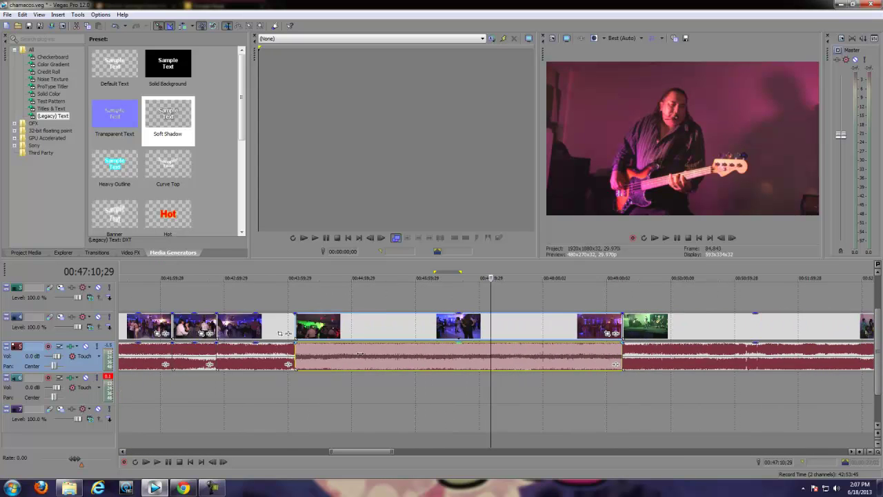
scroll(360, 354, "up", 6)
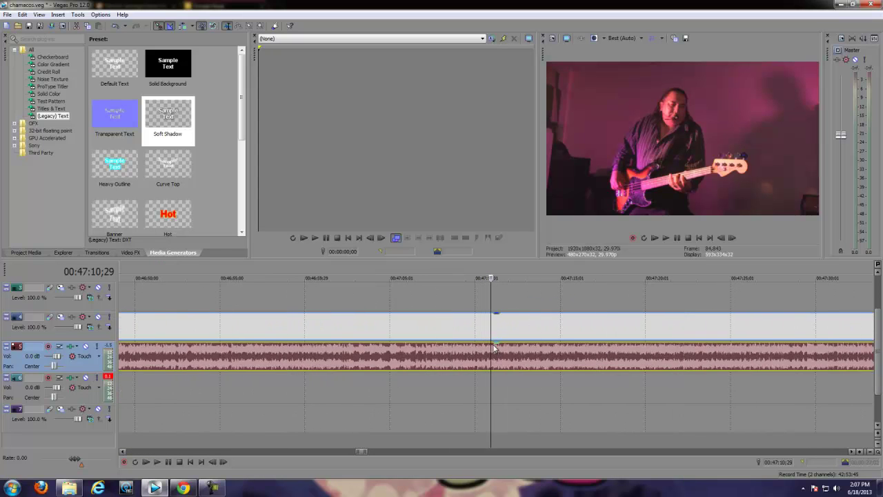
scroll(501, 334, "down", 3)
scroll(500, 334, "down", 12)
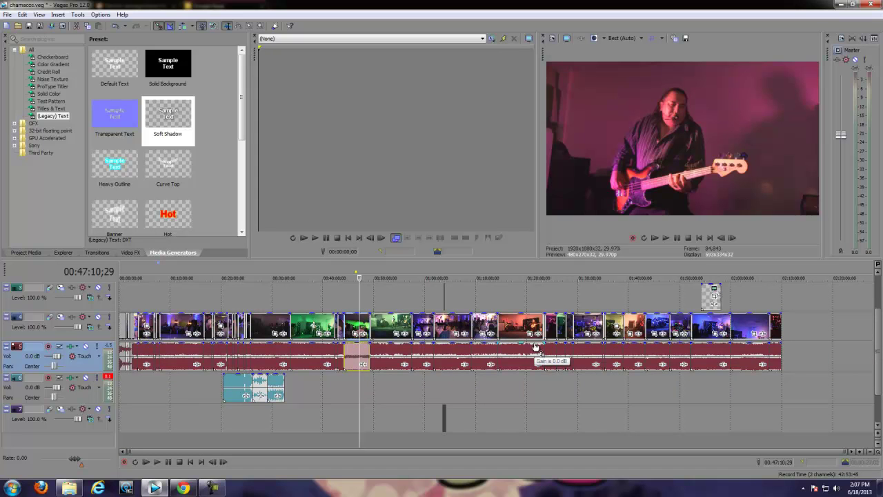
left_click(360, 387)
scroll(359, 387, "up", 10)
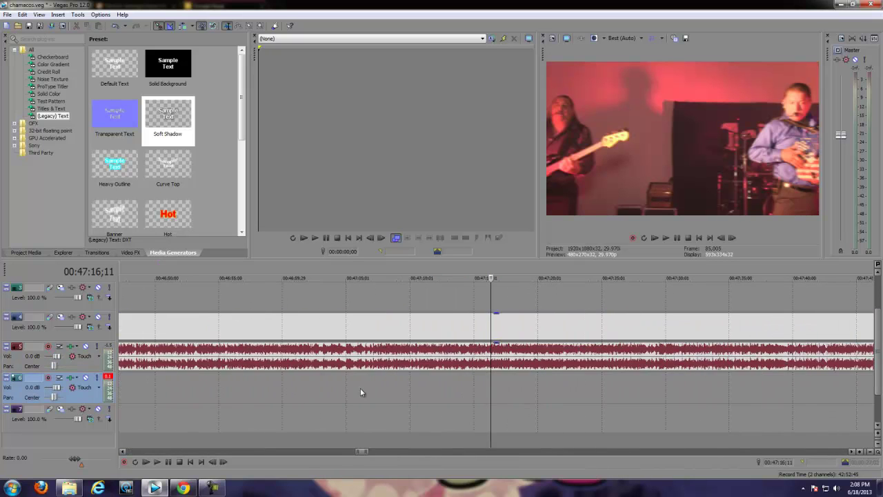
scroll(364, 390, "down", 15)
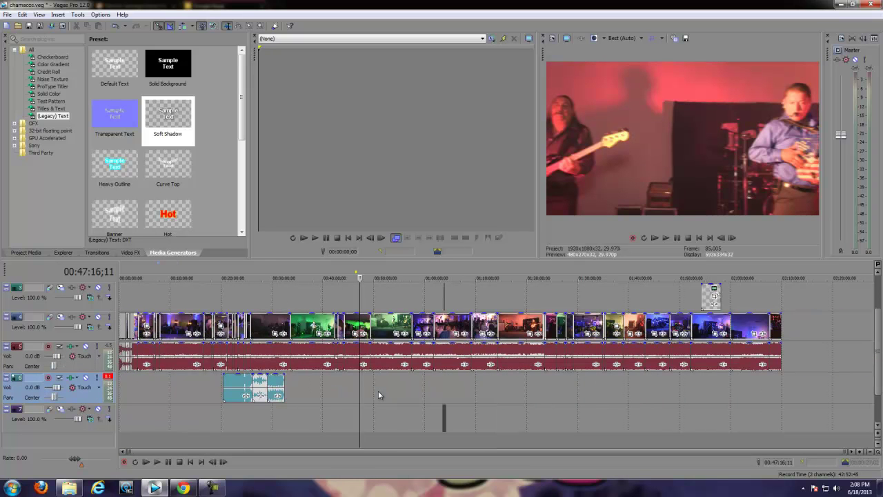
scroll(372, 376, "up", 6)
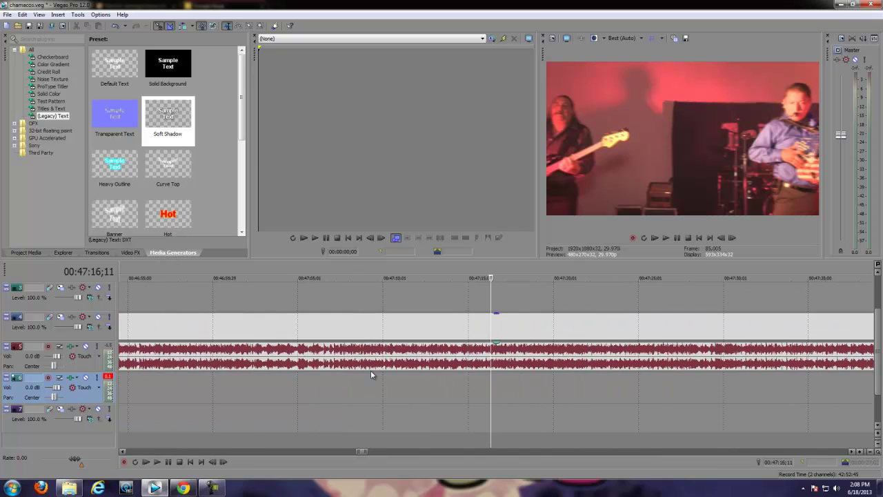
scroll(387, 378, "down", 1)
- Select the empty time range from about 00:00:00;29 to 00:00:02;14 before the first event clip
scroll(396, 380, "down", 6)
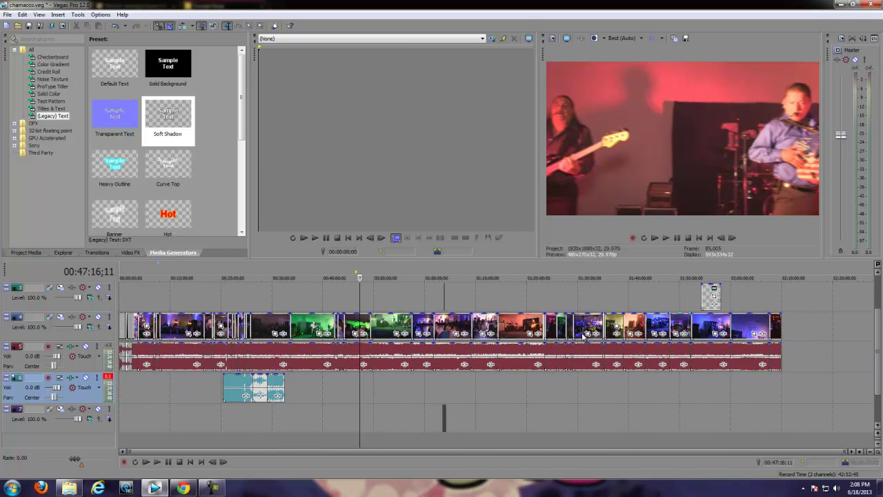
left_click(122, 397)
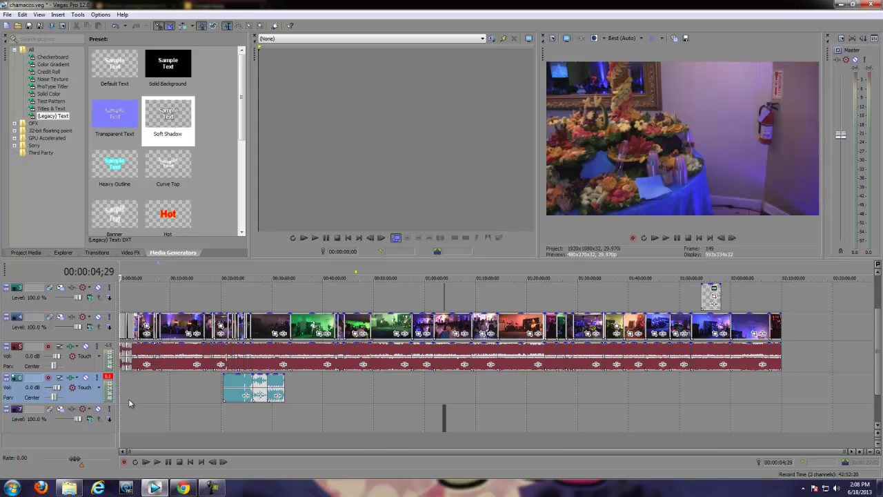
scroll(128, 399, "up", 15)
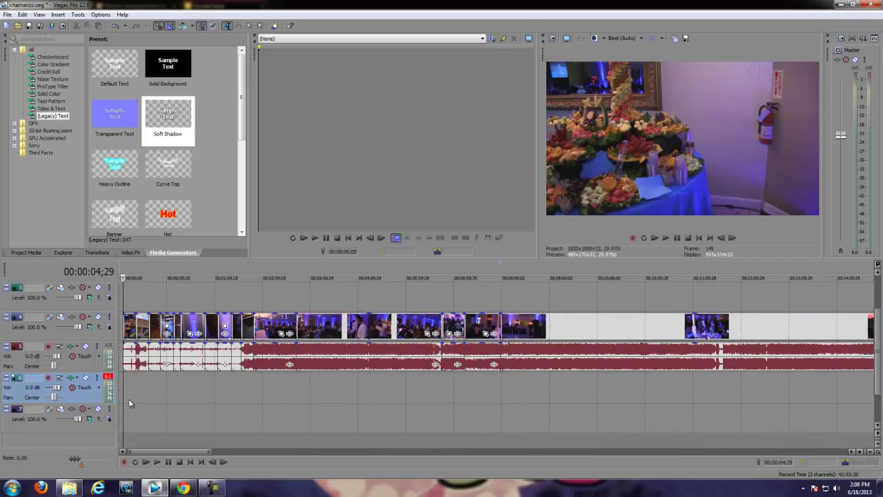
scroll(128, 399, "up", 5)
left_click_drag(144, 321, 181, 328)
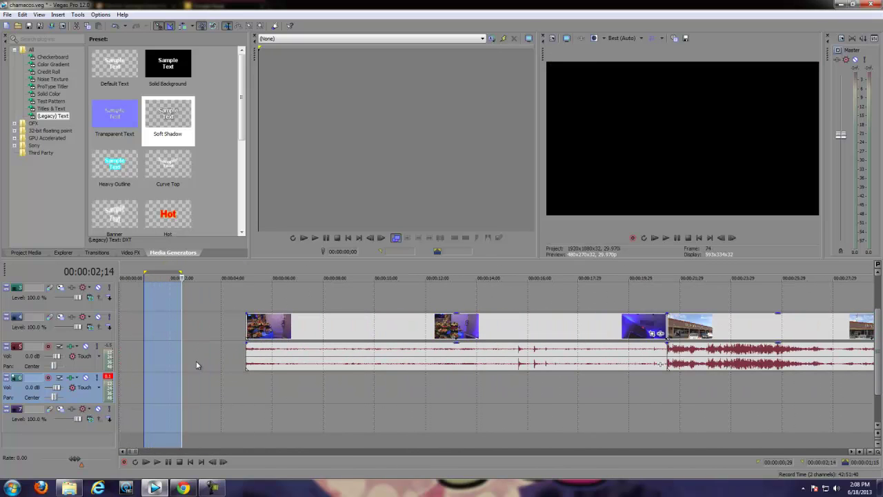
scroll(181, 378, "down", 2)
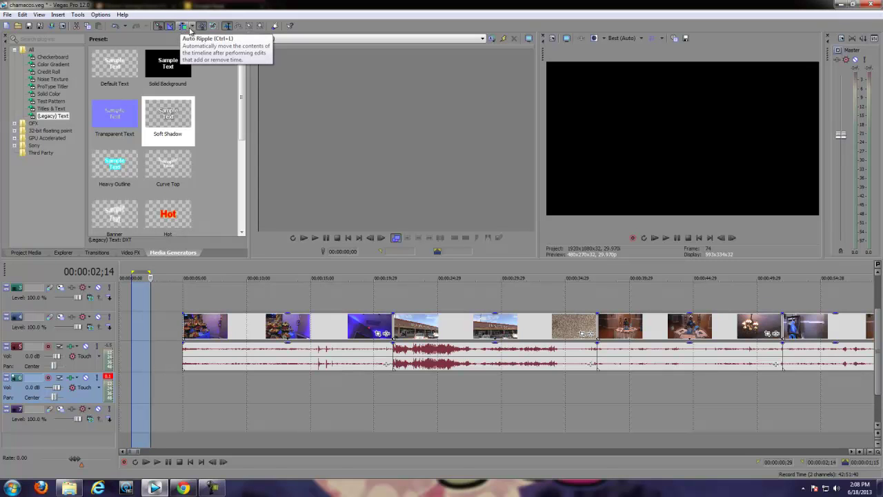
- Set Auto Ripple to All Tracks, Markers, and Regions and turn it on
left_click(193, 27)
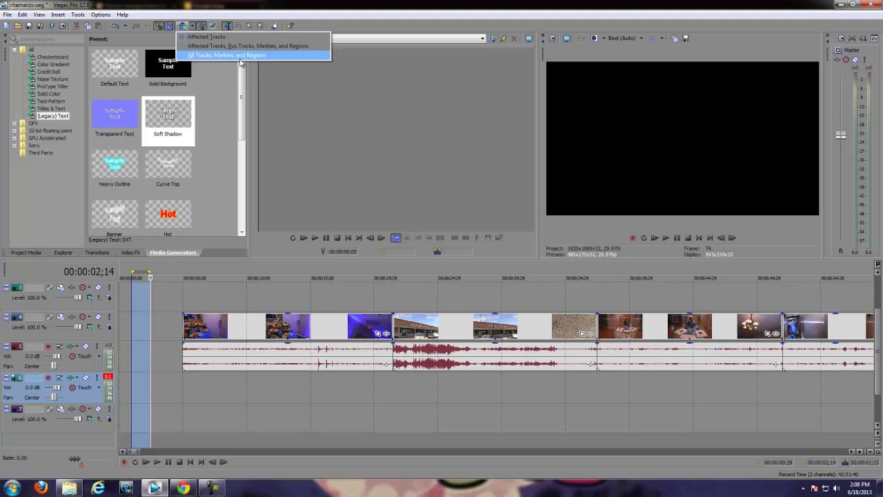
left_click(243, 60)
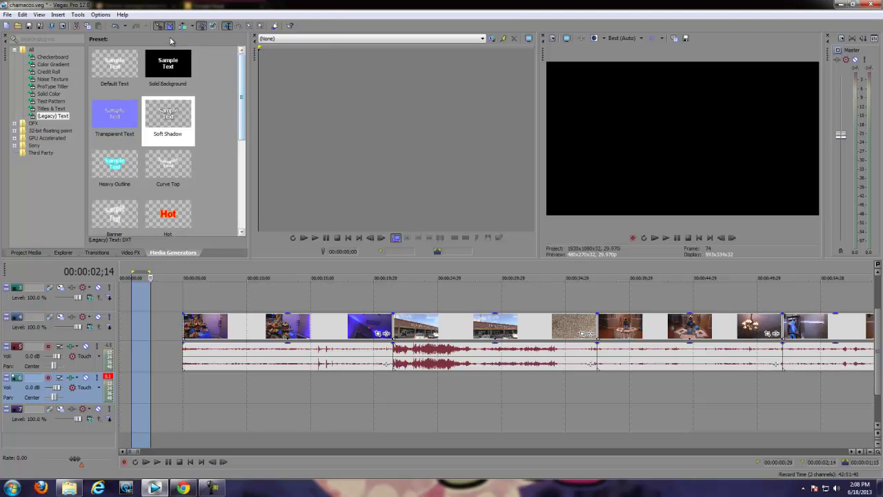
left_click(192, 27)
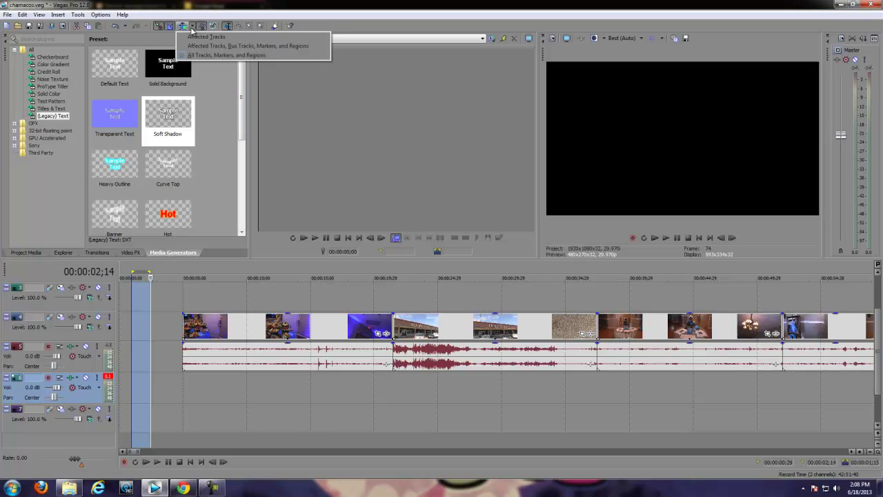
left_click(183, 27)
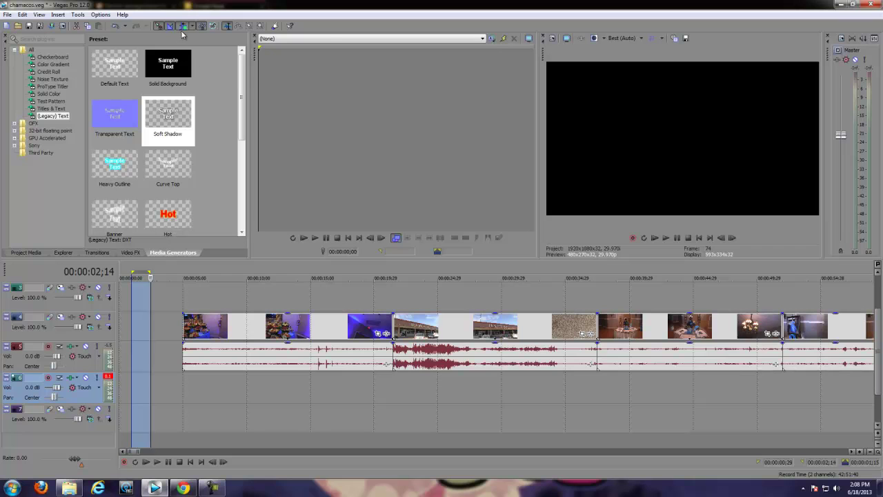
left_click(194, 27)
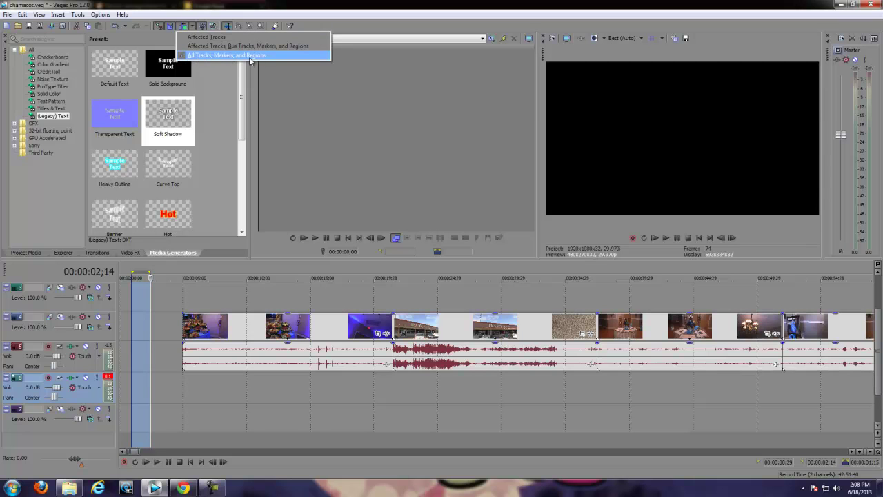
left_click(154, 42)
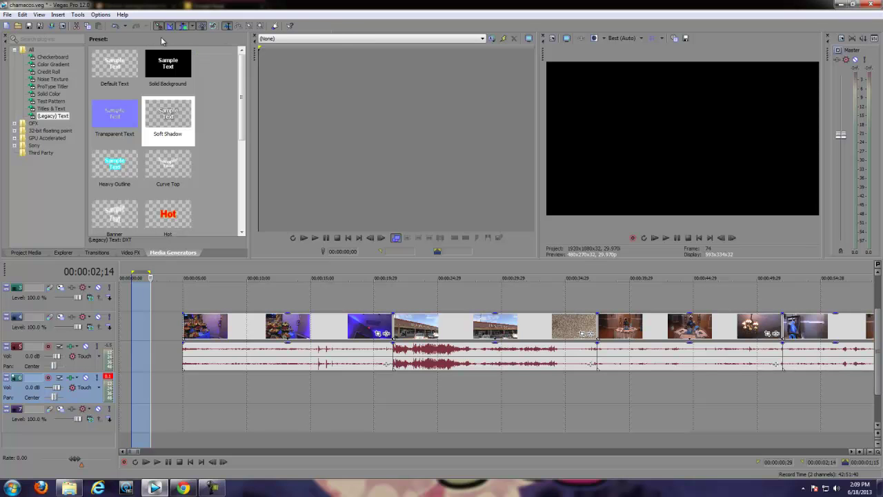
left_click_drag(242, 133, 243, 204)
scroll(168, 138, "up", 3)
left_click(169, 69)
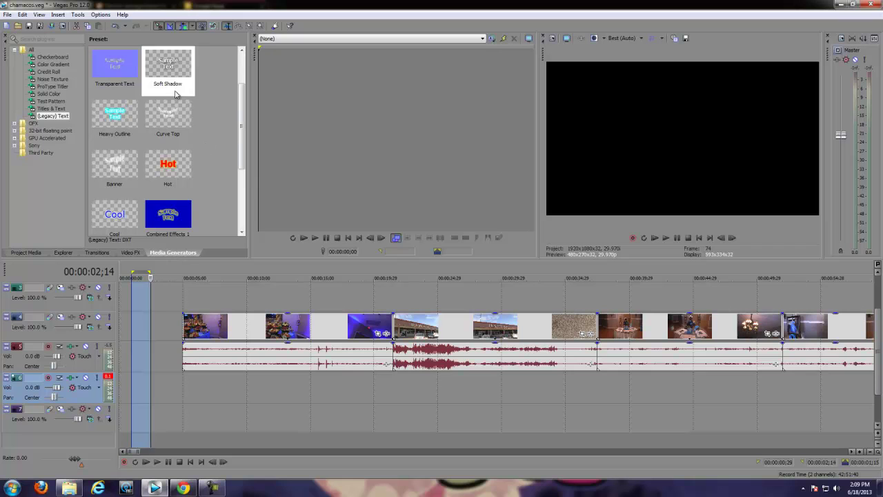
- Import the video 00273 from the 6-8-13 event folder on drive WDC (K:) into the project media
left_click(25, 253)
mouse_move(242, 164)
left_mouse_down()
mouse_move(244, 89)
mouse_move(244, 173)
left_mouse_up()
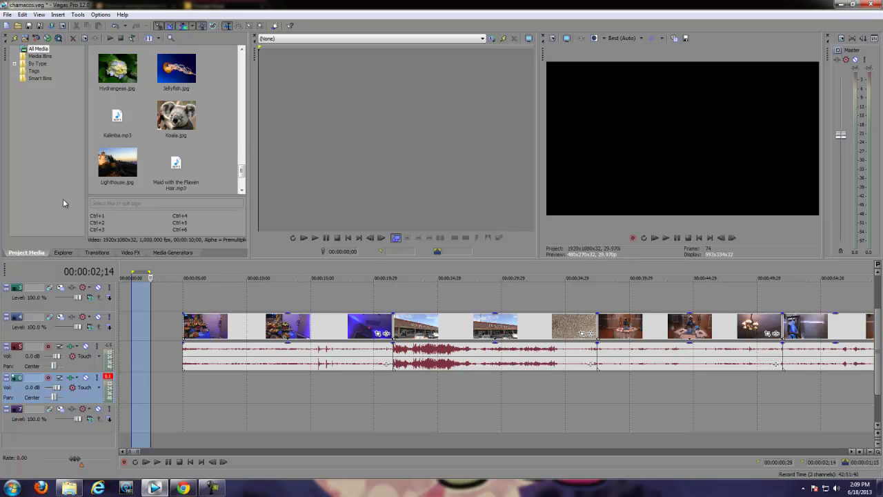
left_click(24, 38)
left_click(26, 126)
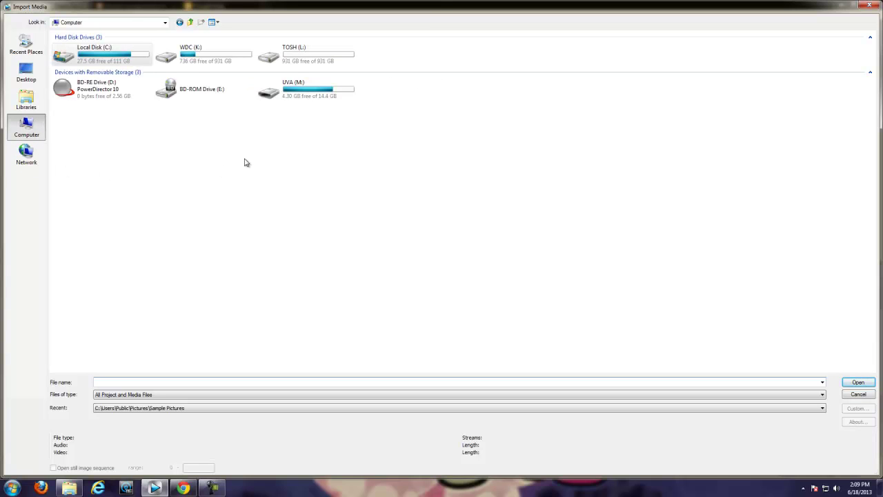
double_click(188, 54)
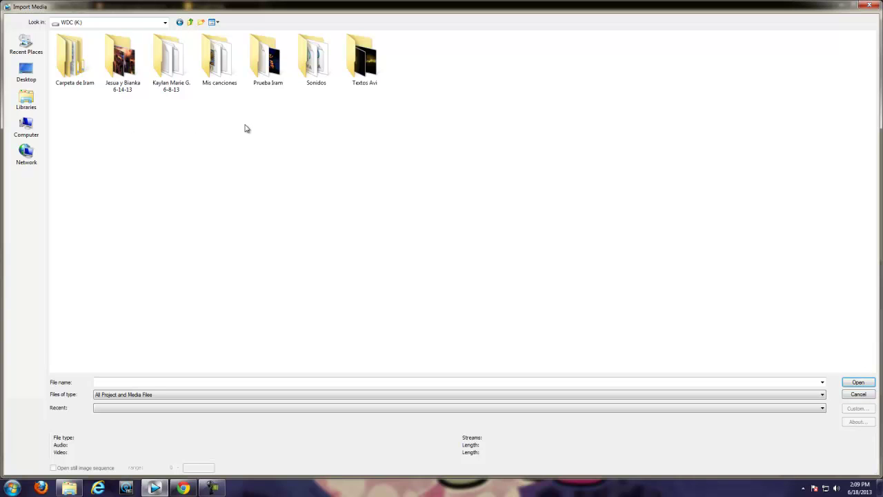
double_click(168, 77)
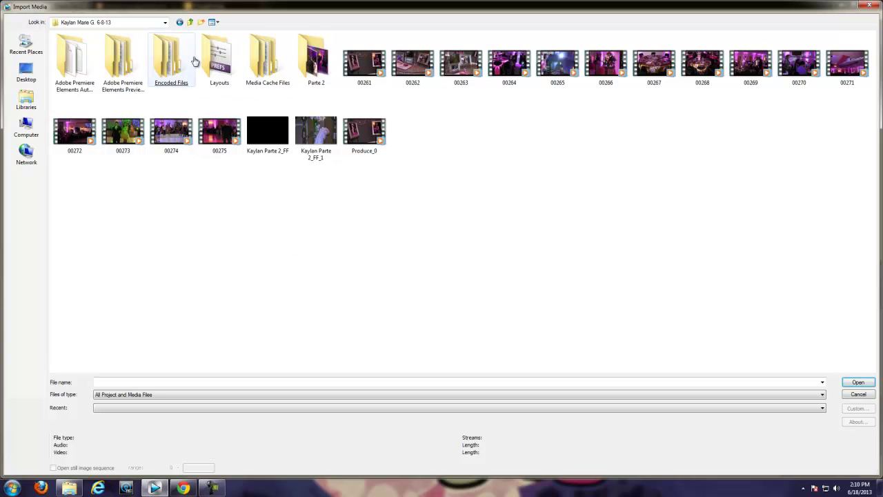
left_click(121, 141)
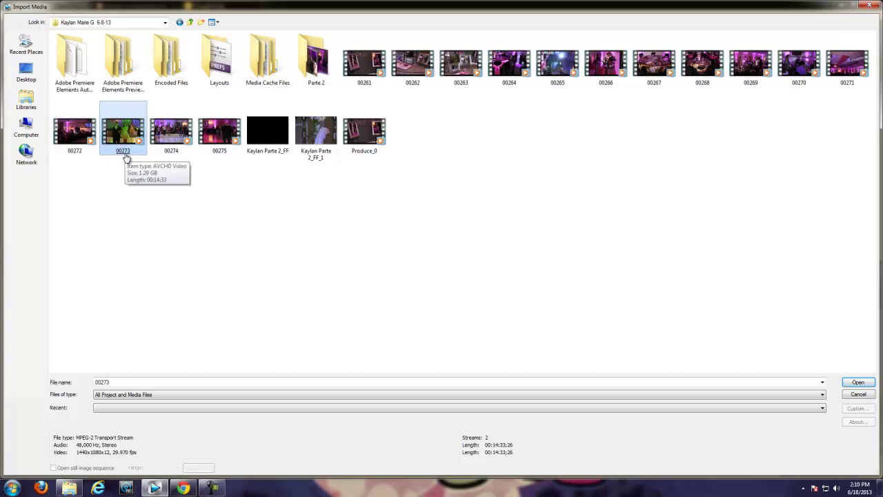
key("Return")
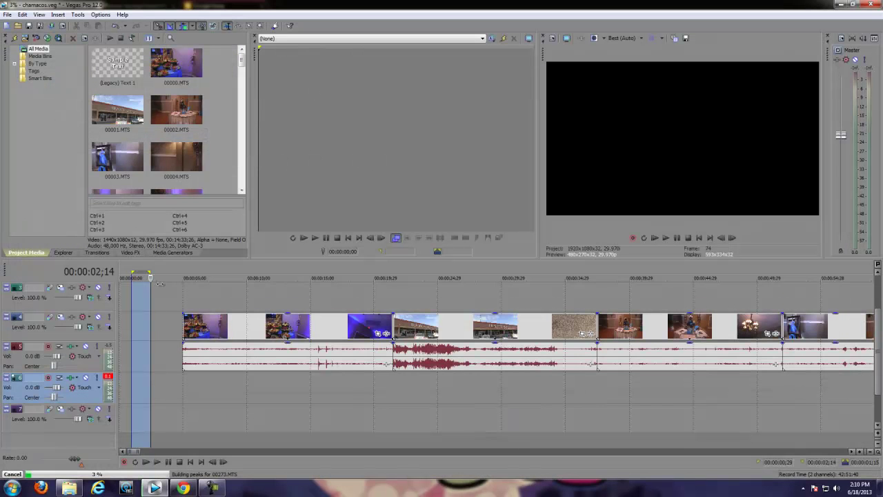
- Try to insert 00273.MTS ahead of the first event clip with Auto Ripple on, shifting the clips on all tracks
left_click_drag(241, 62, 240, 159)
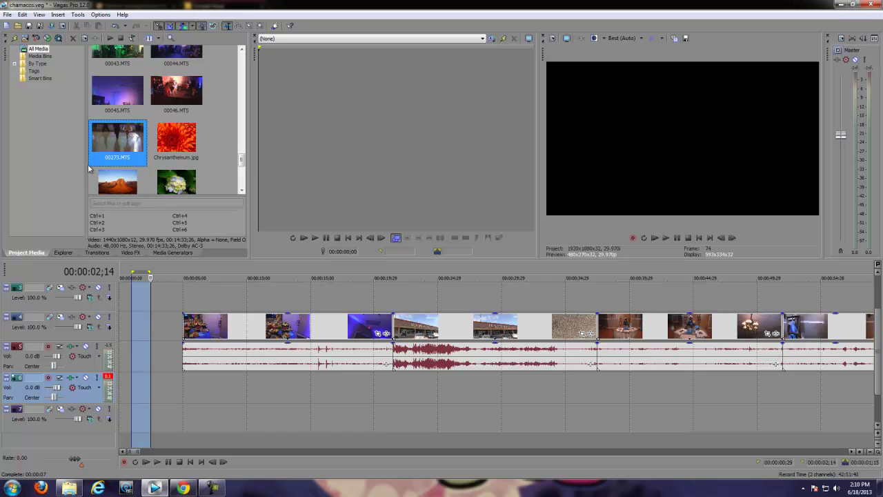
left_click_drag(109, 146, 134, 330)
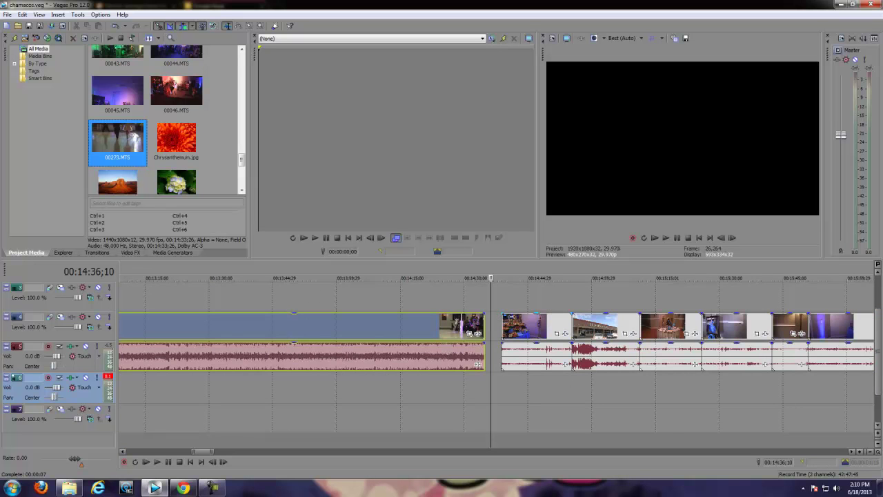
scroll(511, 321, "down", 6)
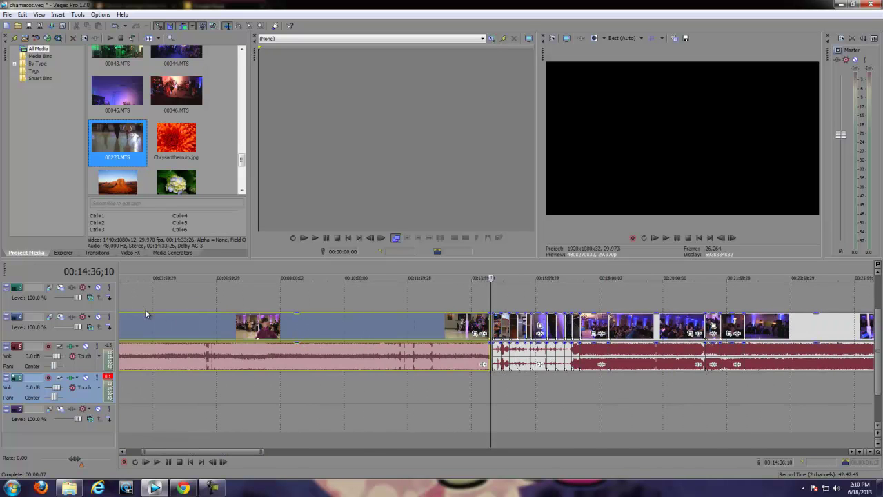
scroll(189, 308, "down", 3)
left_click_drag(145, 308, 320, 308)
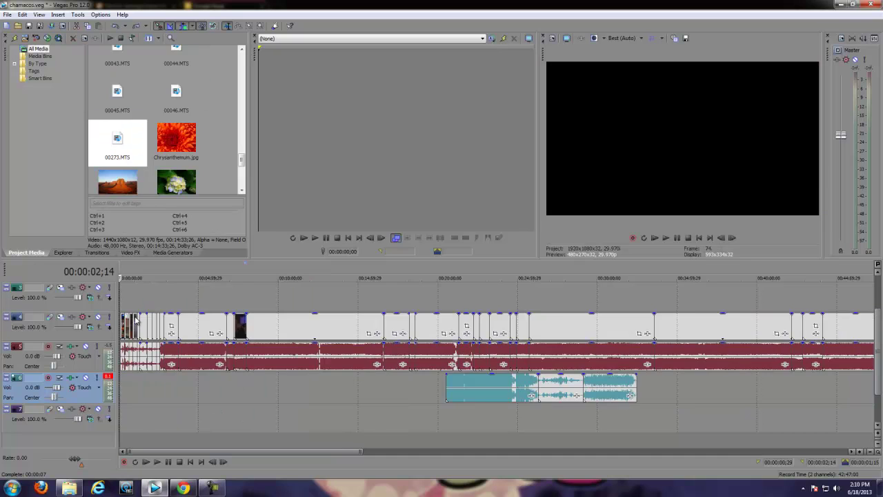
- Turn off Auto Ripple and place 00273.MTS in the gap before the first clip on the main event tracks
scroll(142, 372, "up", 5)
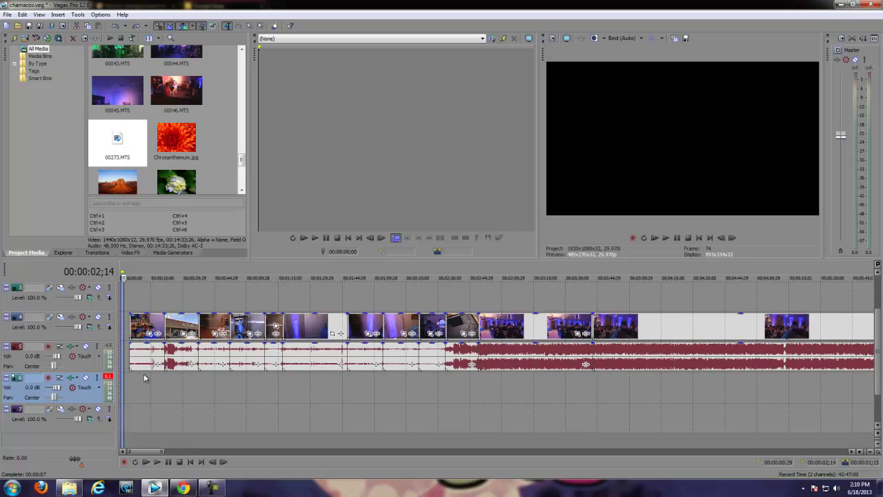
left_click(145, 333)
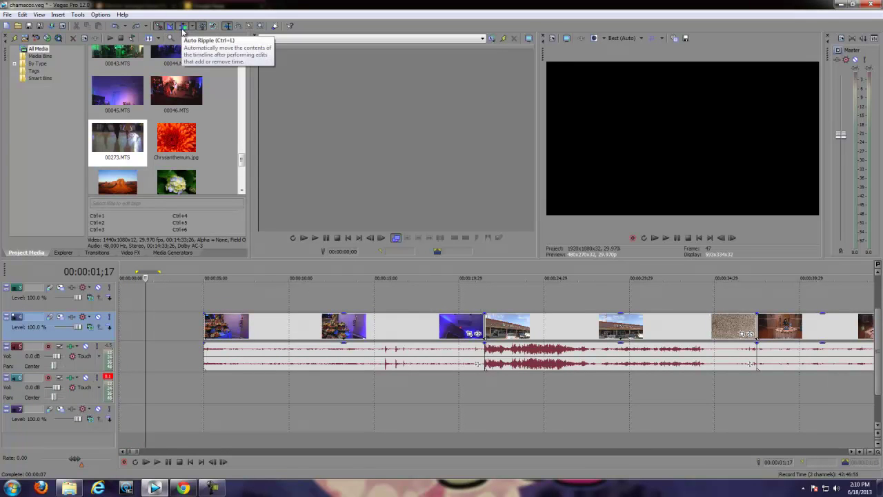
left_click_drag(120, 141, 139, 334)
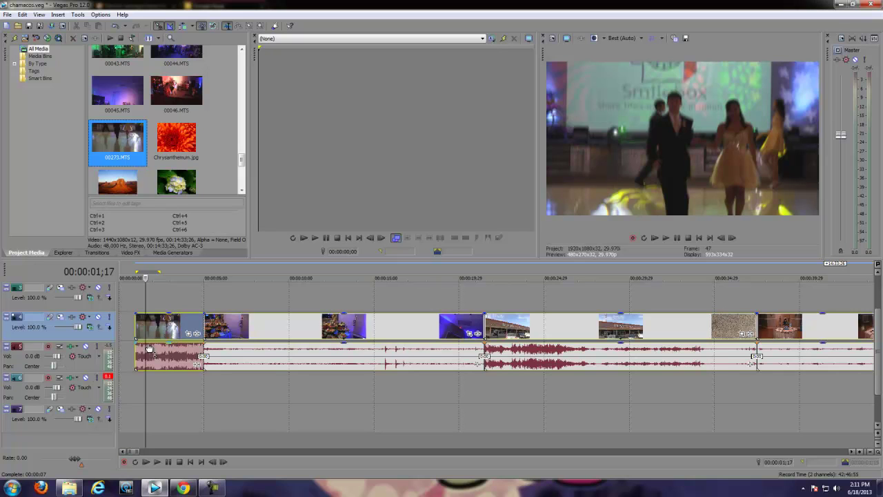
- Move the video part of 00273.MTS to track 3 and its audio part to track 6
left_click_drag(156, 330, 155, 378)
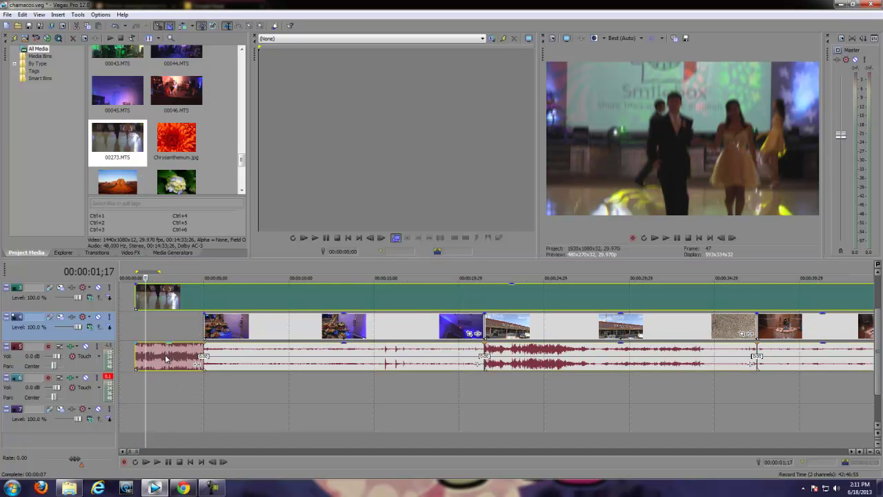
key("ctrl+z")
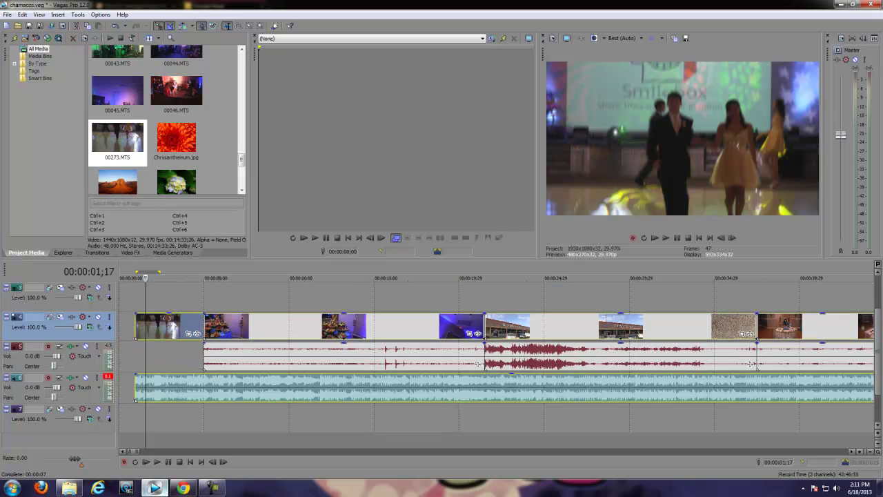
left_click(172, 376)
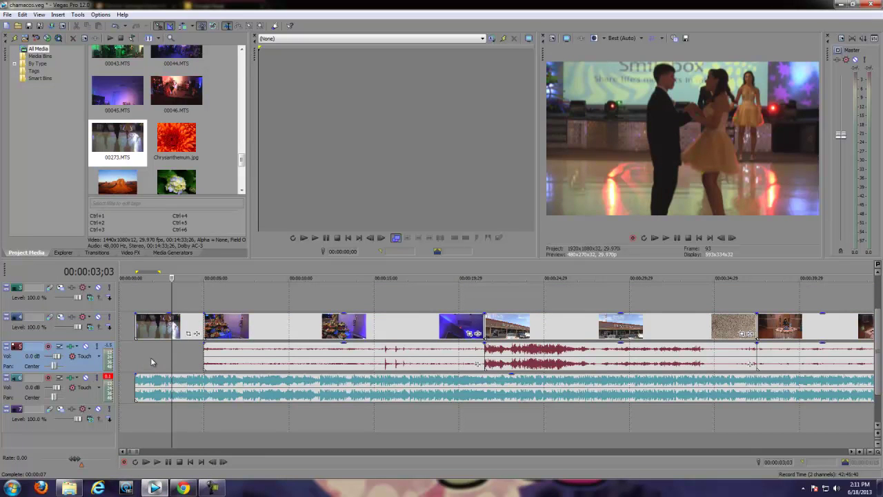
left_click(152, 362)
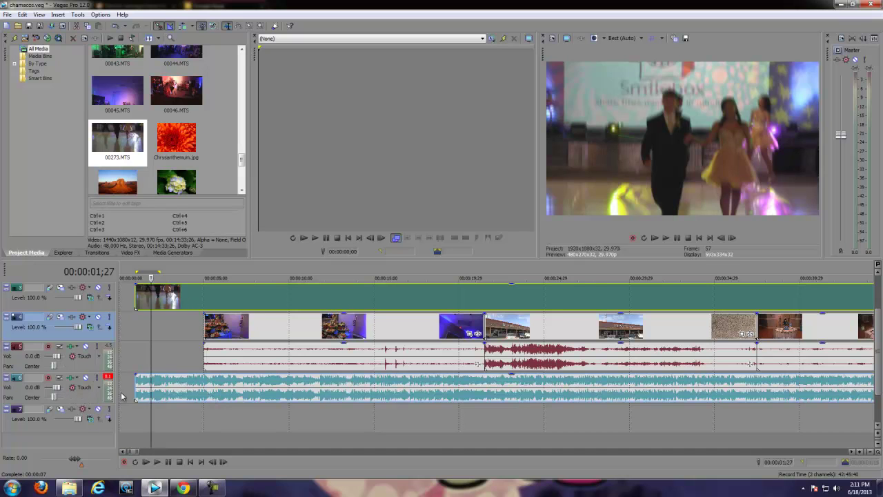
- Move the audio track of 00273.MTS directly below its video track and shift the clip slightly along the timeline
left_click(82, 399)
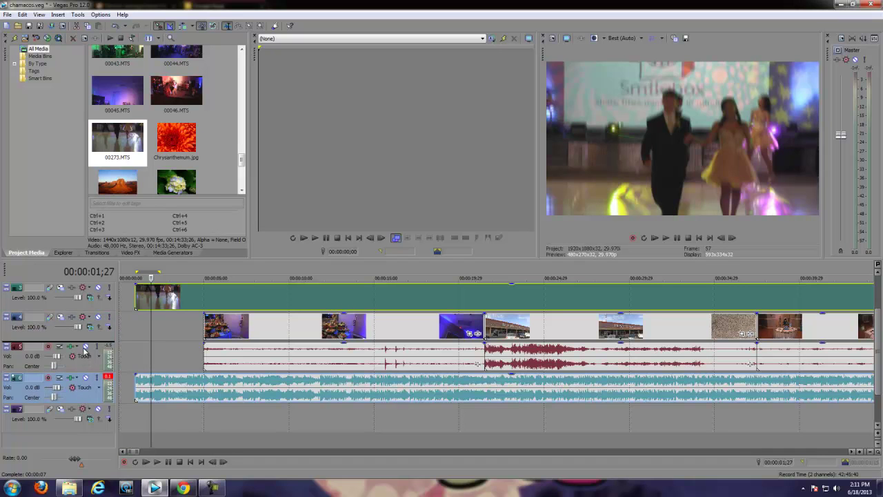
left_click_drag(84, 347, 84, 320)
mouse_move(187, 306)
left_mouse_down()
mouse_move(298, 306)
mouse_move(192, 306)
left_mouse_up()
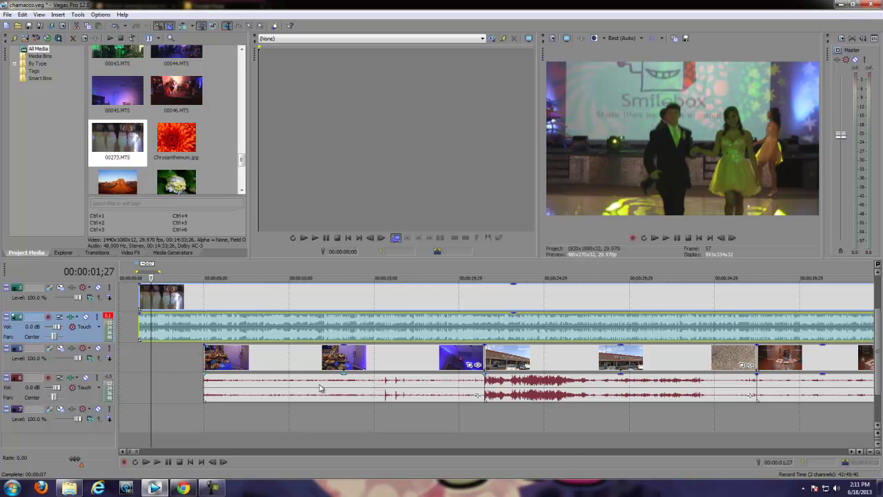
scroll(321, 388, "down", 5)
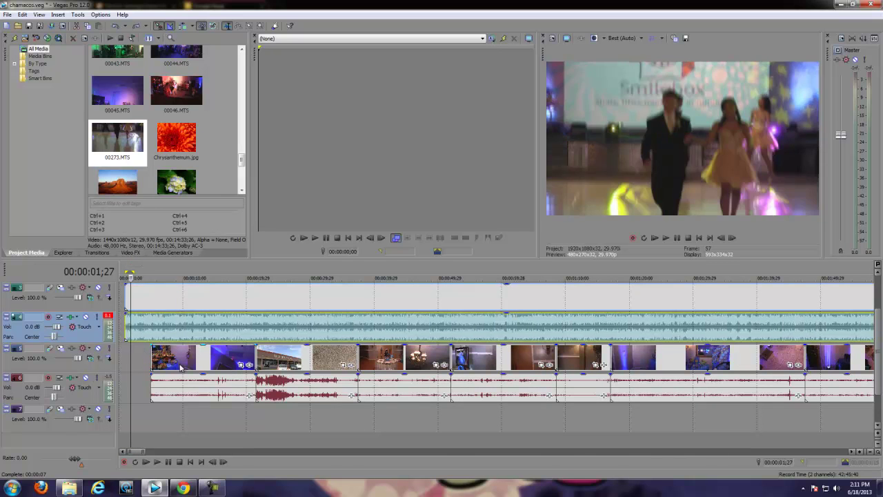
- Undo the clip shift, the track reordering and the move of the 00273.MTS audio to its own track
key("ctrl+z")
key("ctrl+z")
key("ctrl+z")
key("ctrl+z")
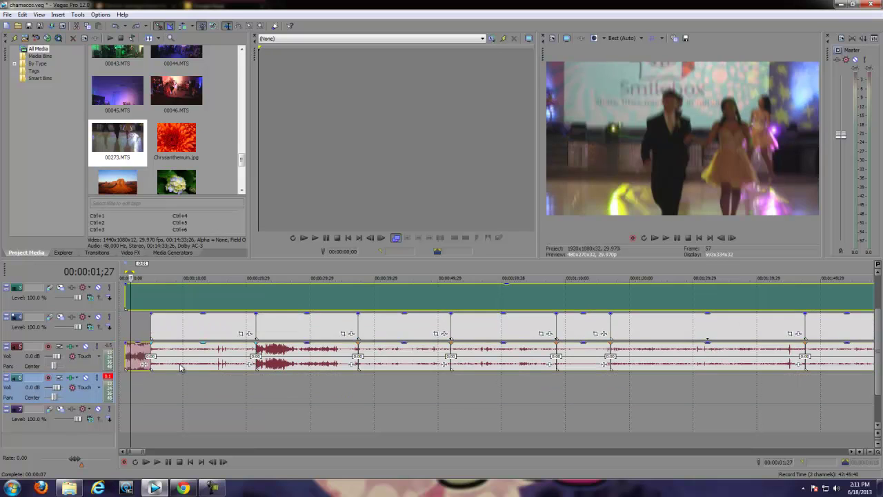
- Undo the earlier placement of 00273.MTS and reinsert the clip at the timeline start on the main tracks with Auto Ripple on
key("ctrl+z")
key("ctrl+z")
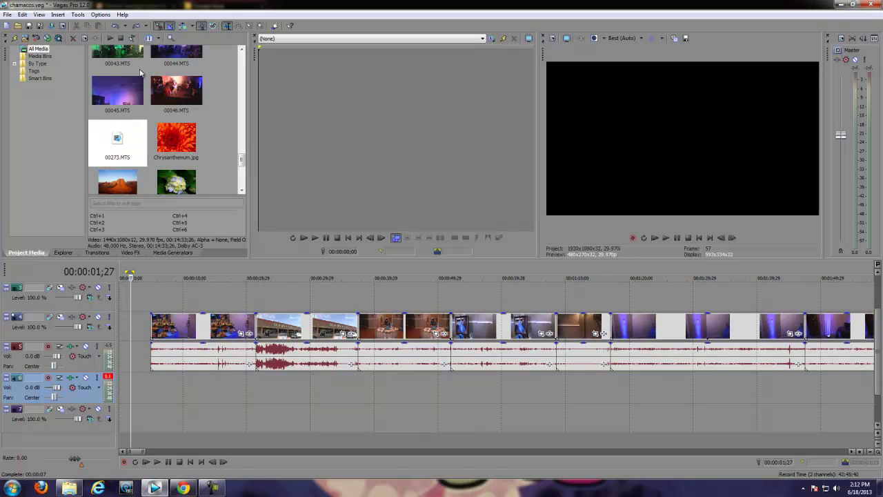
left_click(183, 28)
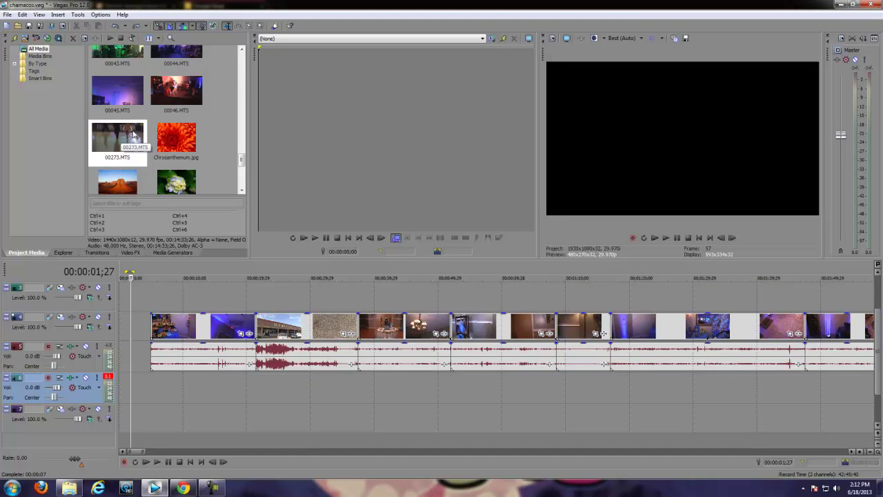
left_click(134, 138)
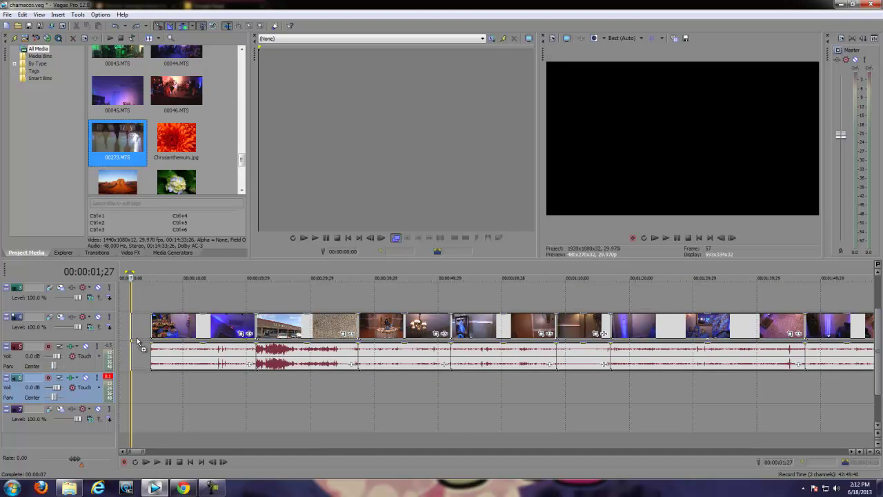
left_click_drag(96, 336, 138, 333)
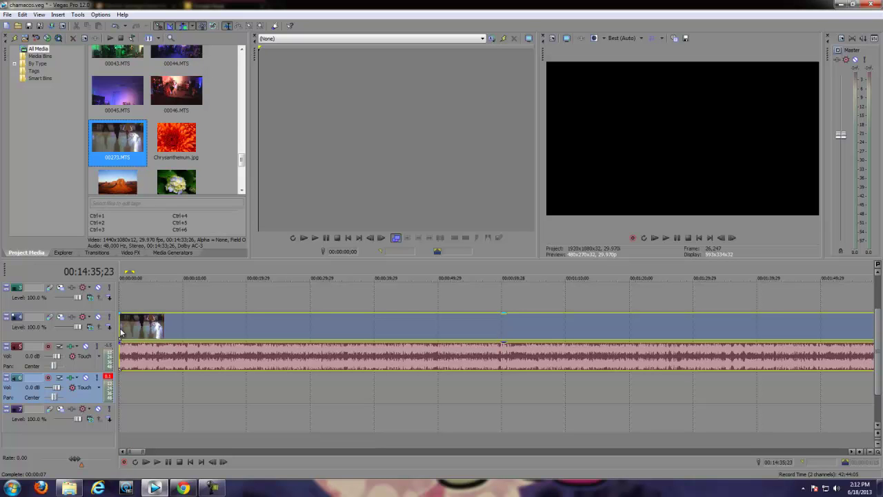
- Close the gap after 00273.MTS by moving the next clip flush against its end, rippling all following clips along
left_click_drag(125, 292, 613, 364)
scroll(609, 310, "down", 8)
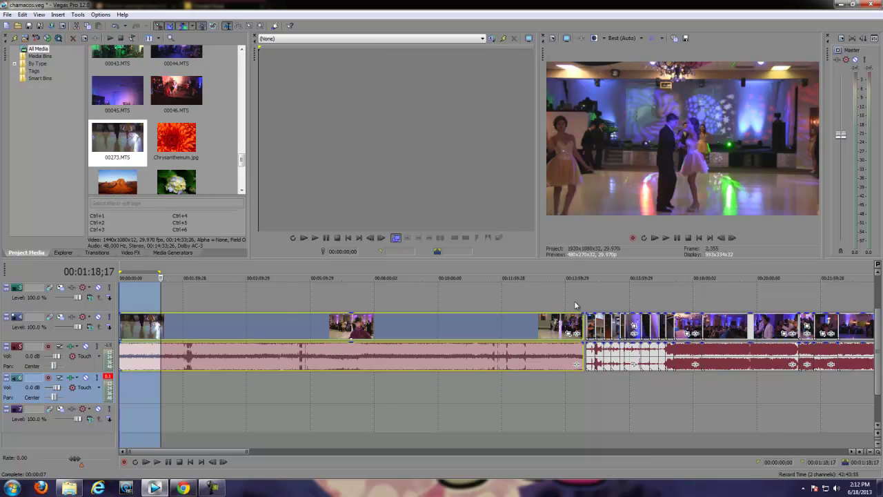
left_click(578, 314)
scroll(579, 314, "up", 8)
left_click_drag(475, 293, 499, 298)
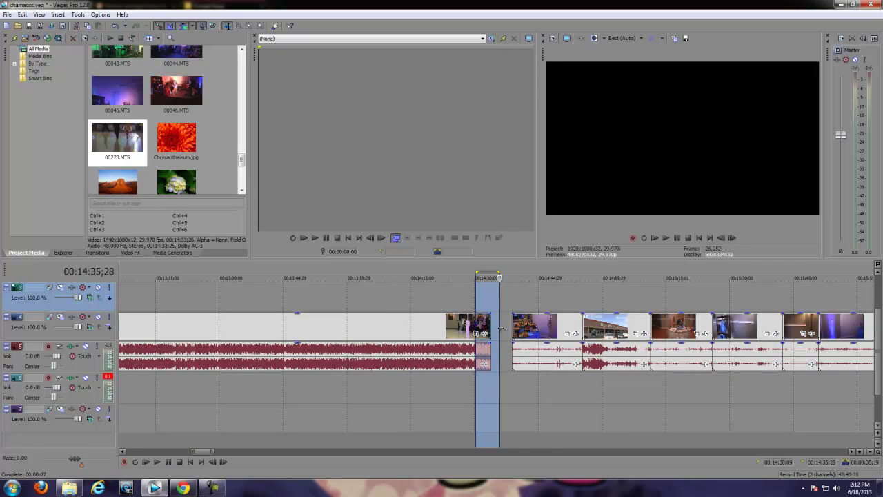
left_click(458, 295)
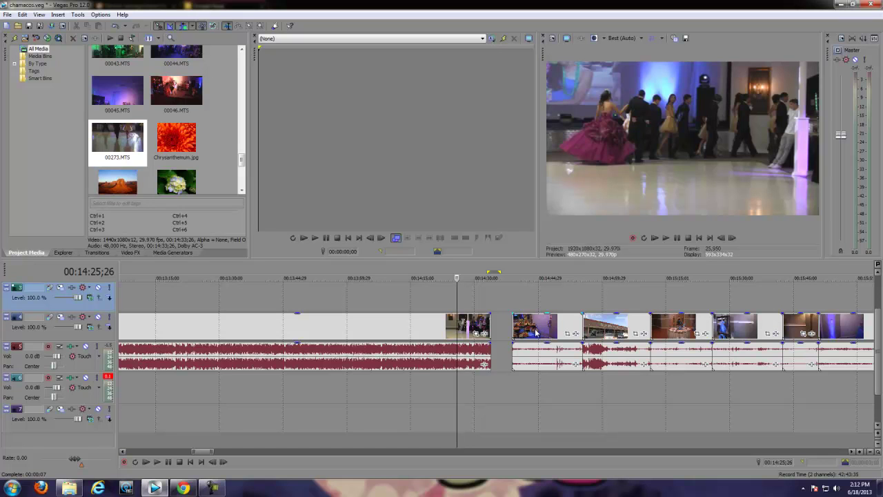
left_click_drag(537, 336, 517, 330)
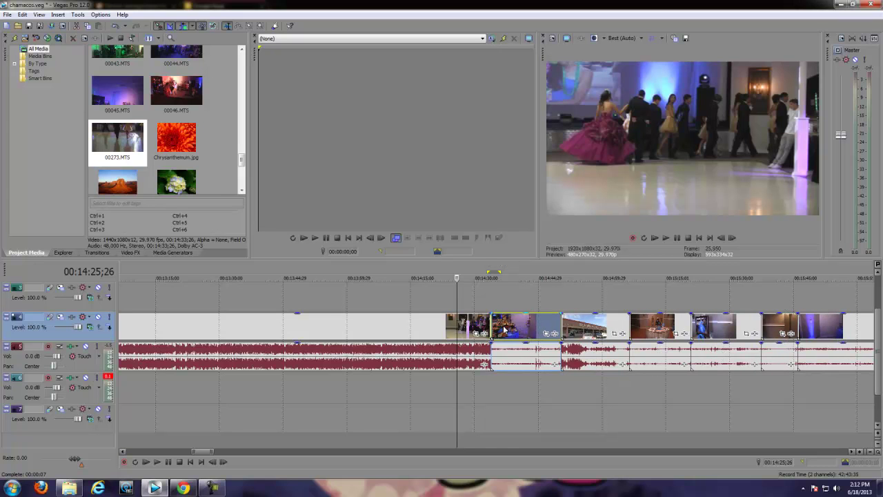
mouse_move(523, 328)
left_mouse_down()
mouse_move(552, 337)
mouse_move(521, 335)
left_mouse_up()
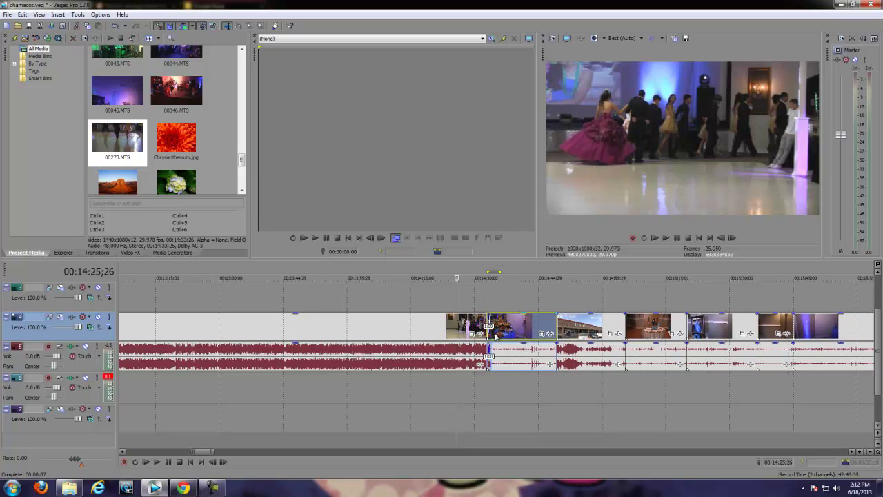
left_click_drag(505, 330, 509, 330)
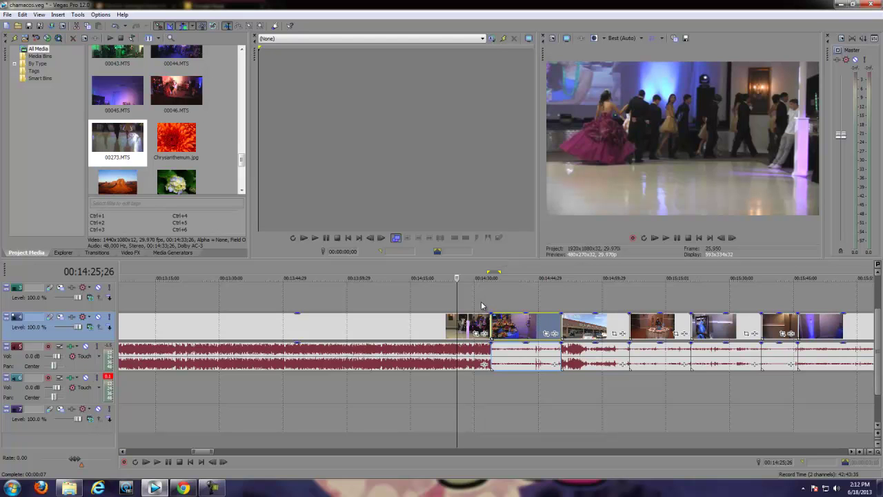
- Turn off Auto Ripple and move the first music clip on track 6 to the start of the timeline
scroll(510, 329, "down", 5)
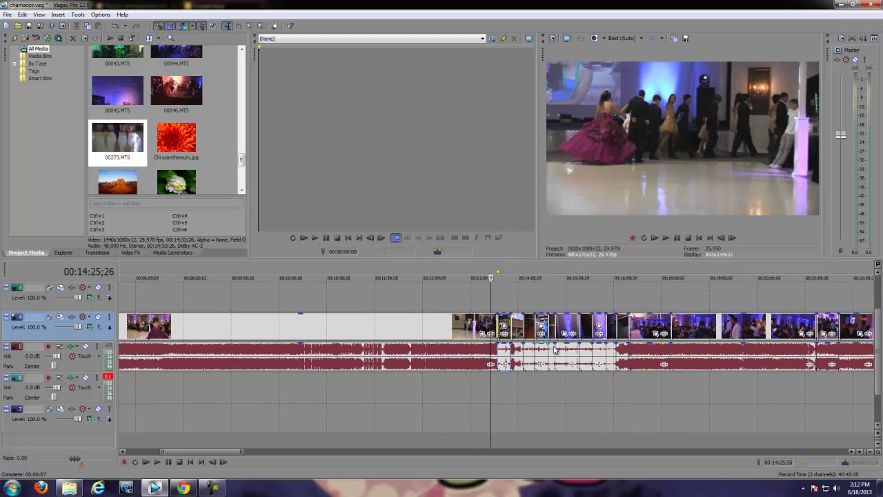
scroll(554, 345, "down", 2)
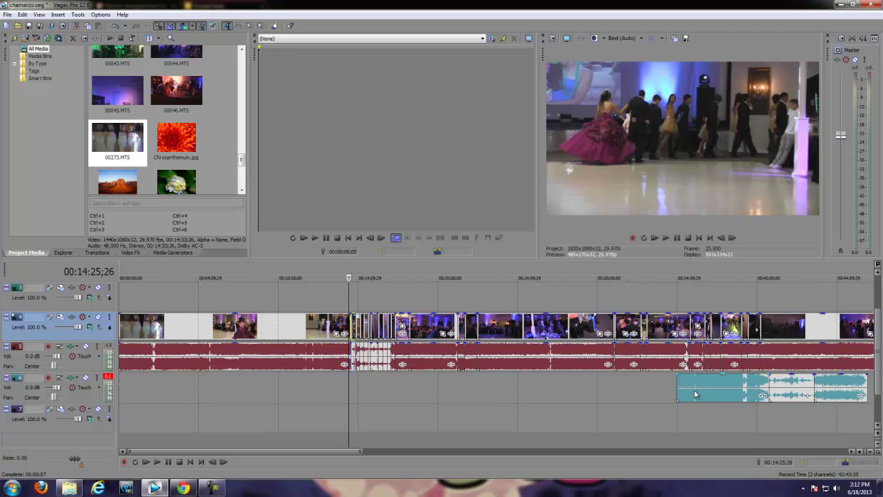
left_click_drag(699, 389, 600, 397)
key("ctrl+z")
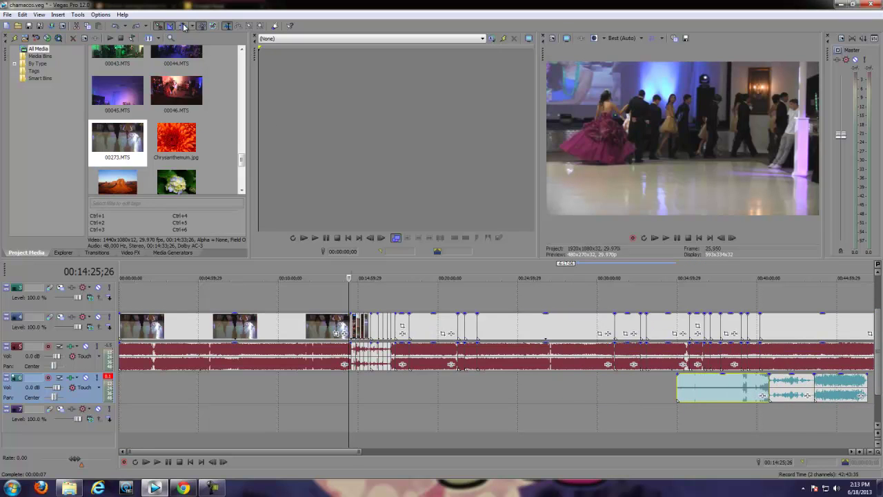
left_click(720, 414)
left_click_drag(495, 411, 270, 403)
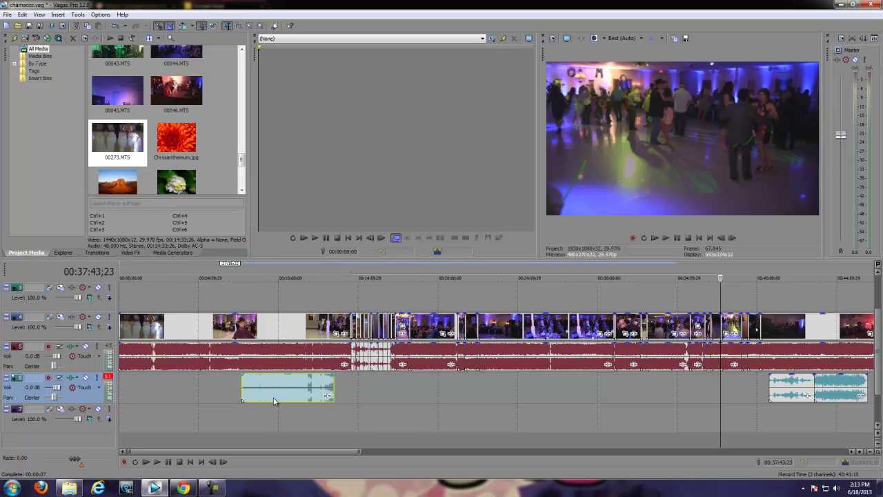
left_click_drag(271, 399, 18, 394)
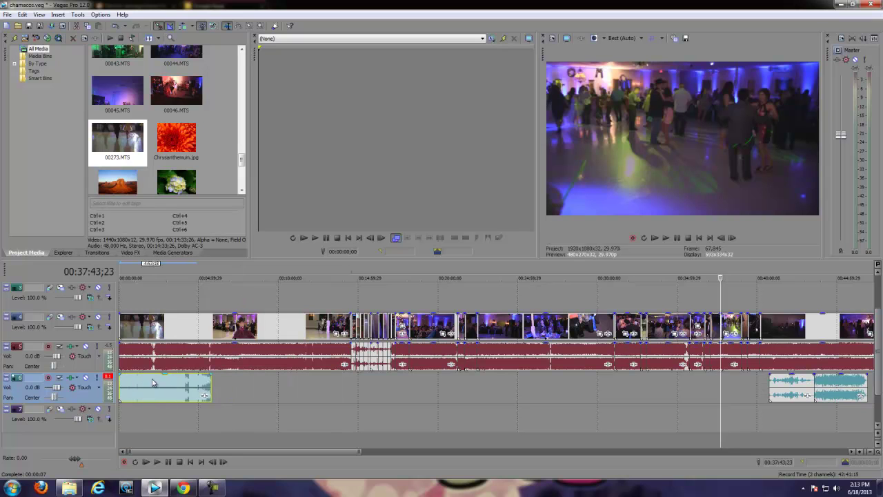
- Widen the track headers and lower the gain of the moved music clip to about -16.6 dB
left_click_drag(143, 381, 129, 400)
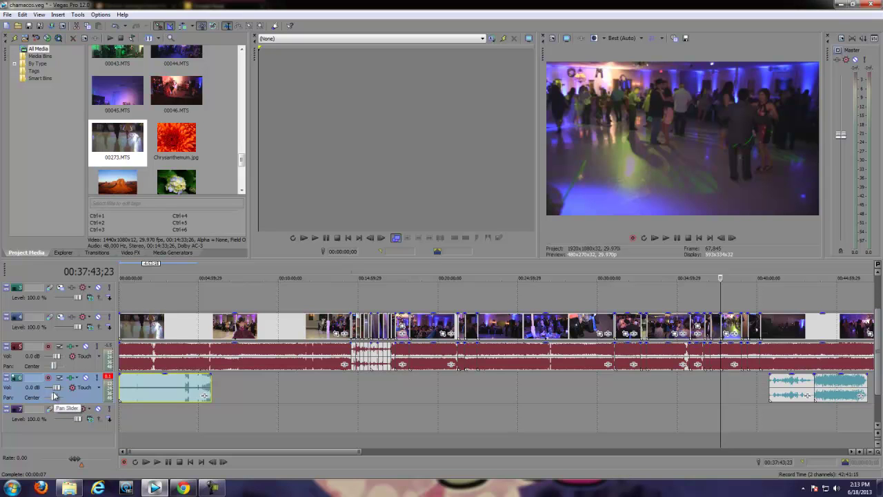
left_click_drag(116, 360, 194, 361)
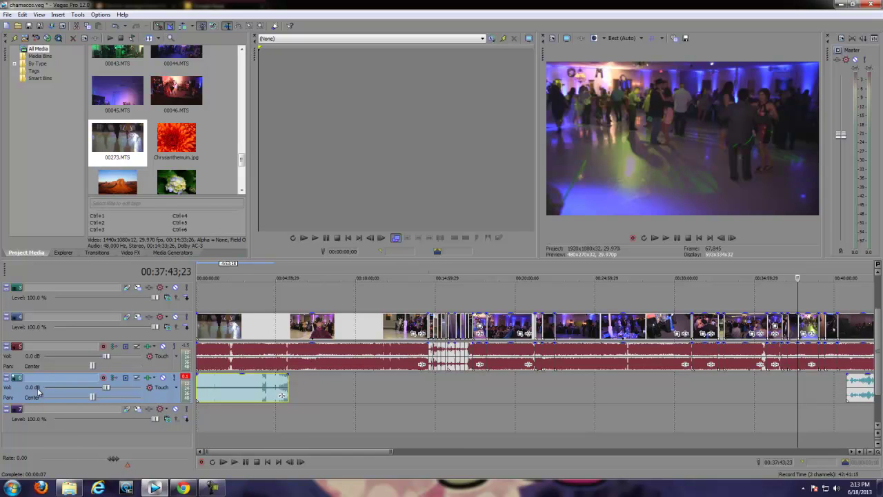
left_click_drag(105, 388, 135, 396)
left_click_drag(229, 379, 220, 403)
left_click(283, 300)
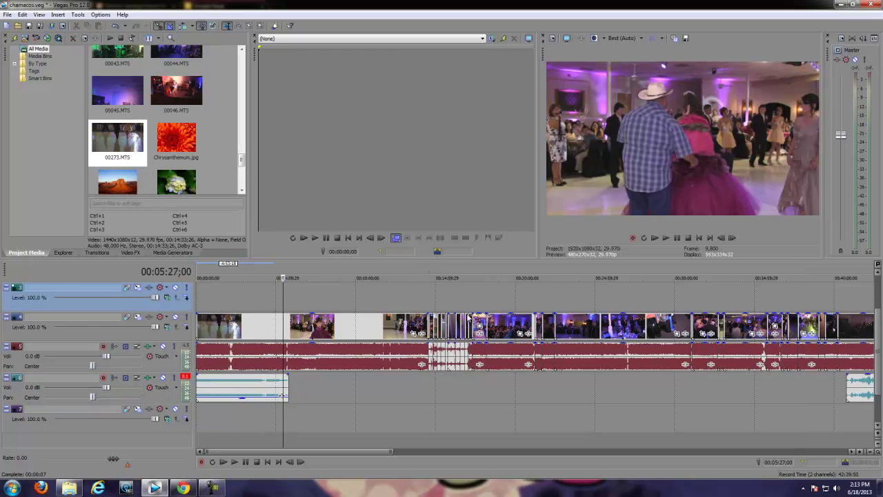
- Play back part of the quieter decoration clips that follow 00273.MTS to check their sound
left_click(442, 306)
scroll(546, 388, "up", 5)
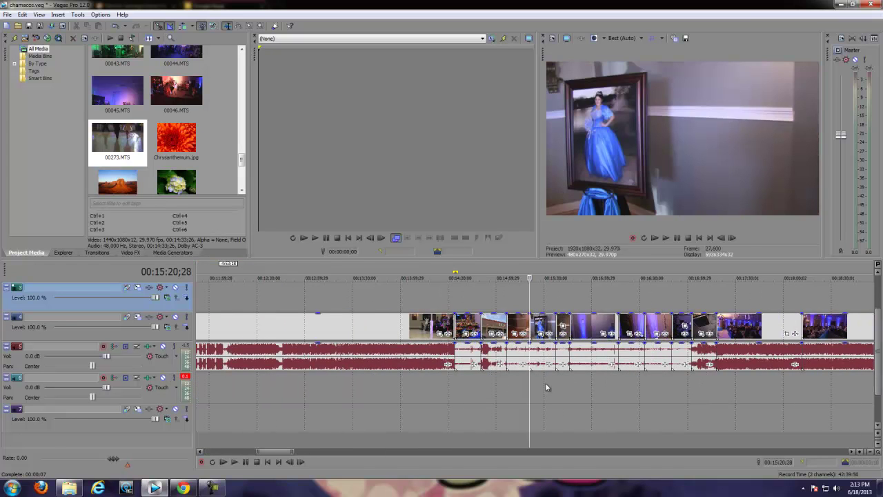
left_click(521, 383)
key("space")
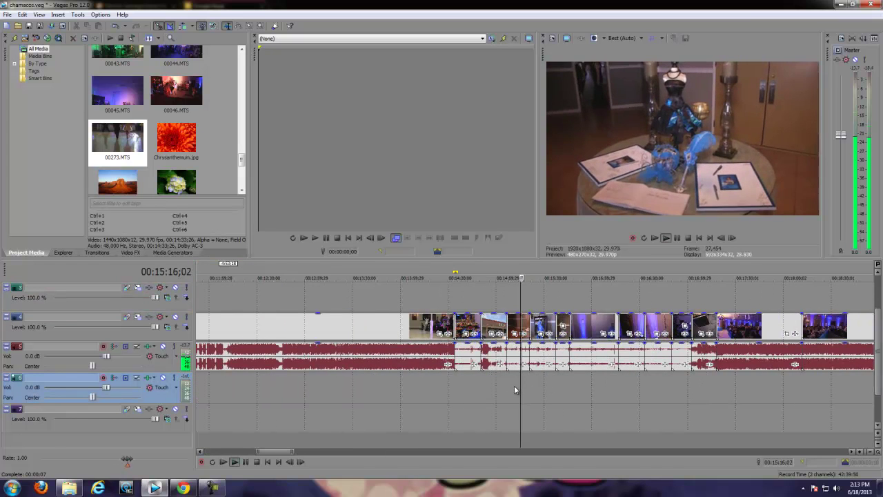
key("space")
scroll(388, 422, "down", 4)
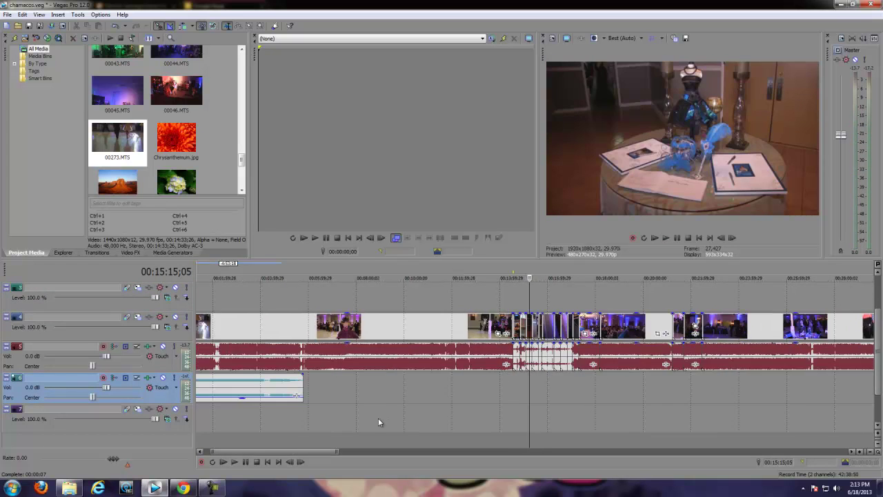
- Move the music clip on track 6 so that it starts exactly where the 00273.MTS footage ends
left_click_drag(246, 389, 592, 392)
left_click(516, 295)
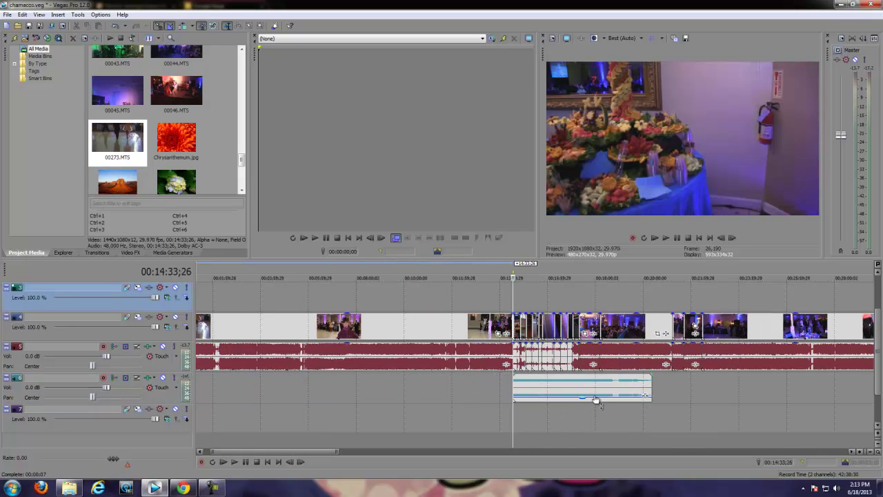
scroll(597, 401, "up", 5)
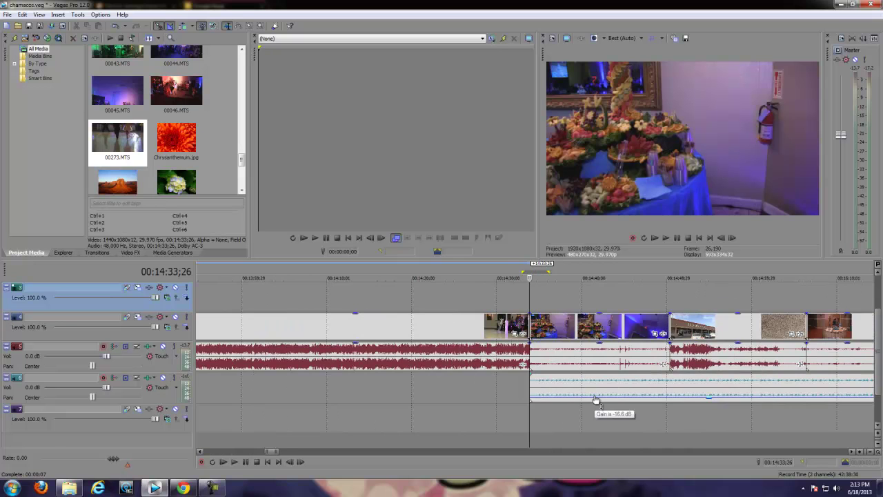
scroll(597, 402, "up", 4)
left_click(585, 391)
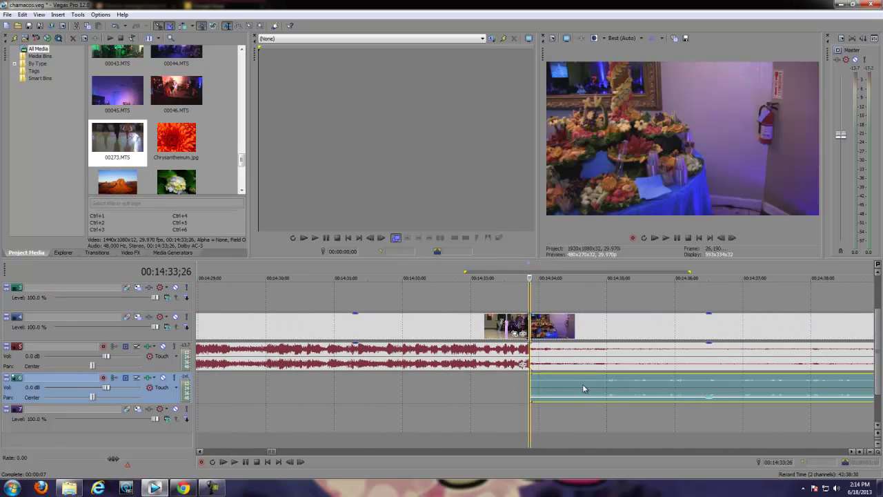
- Play the quieter clips with the background music twice from the cut after 00273.MTS to judge the sound balance
scroll(579, 389, "down", 3)
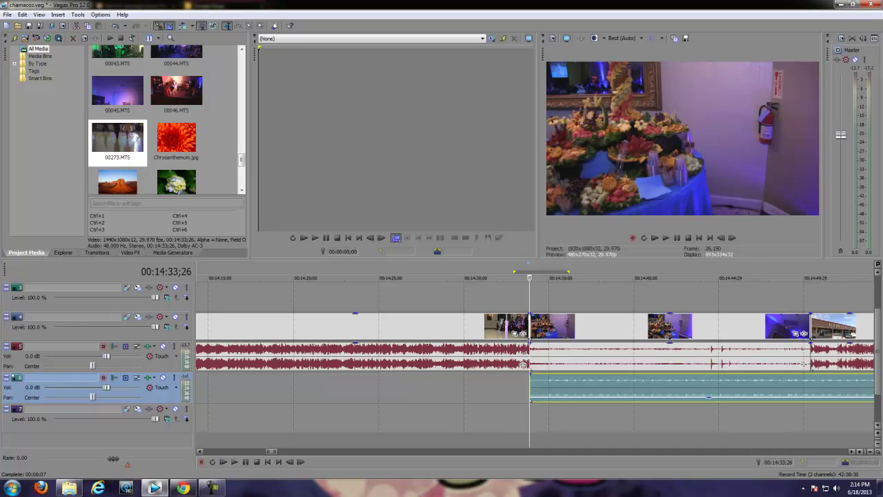
key("space")
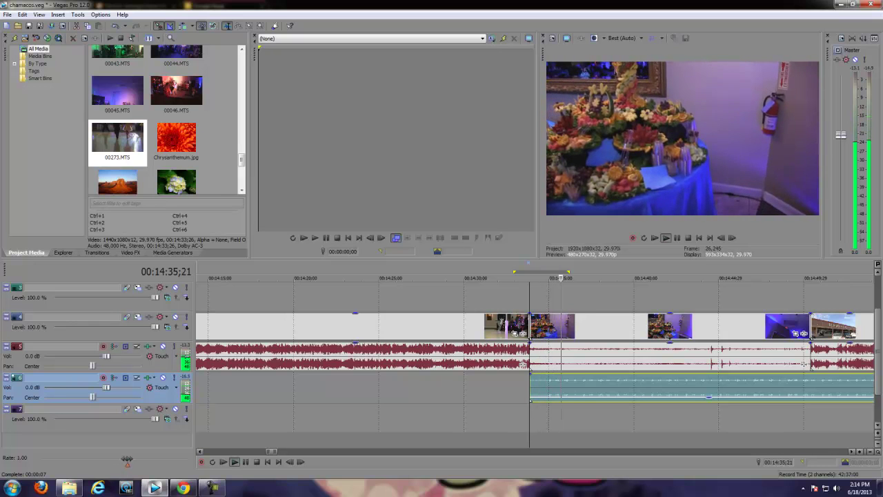
key("space")
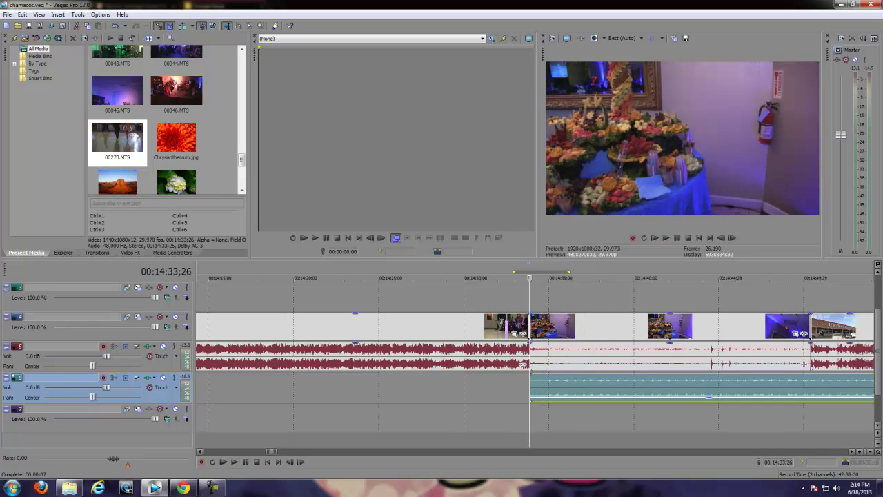
key("space")
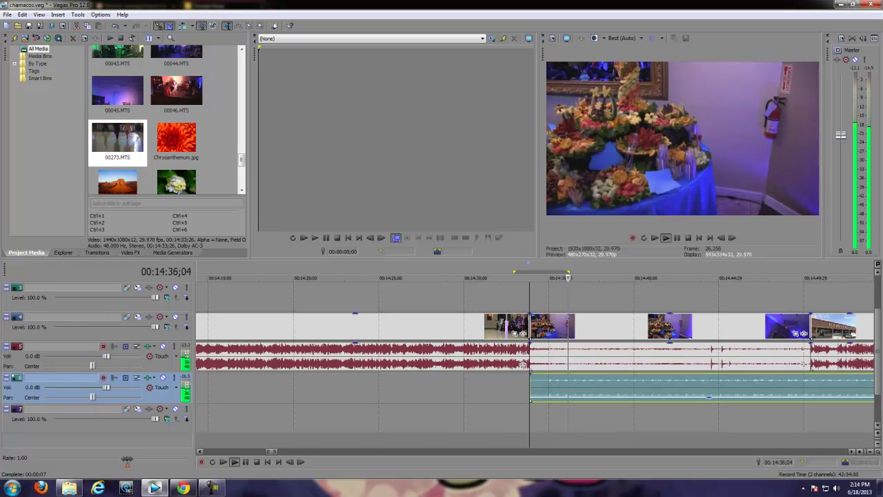
key("Return")
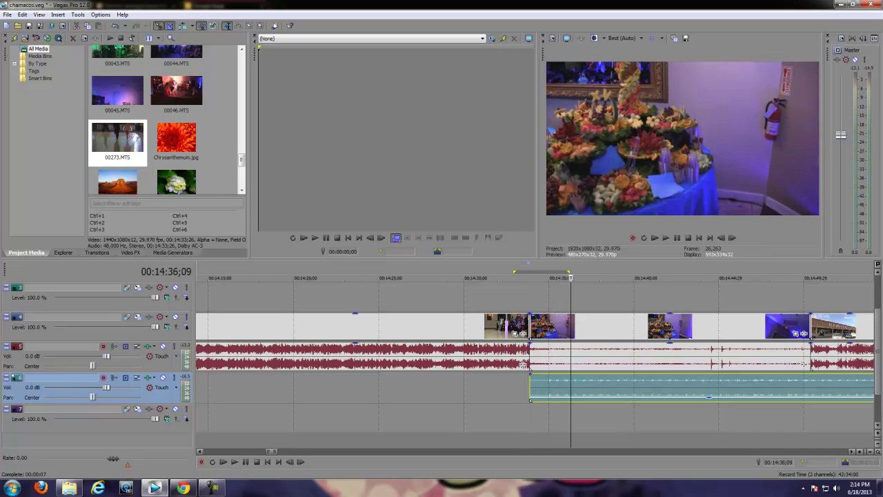
scroll(660, 440, "down", 3)
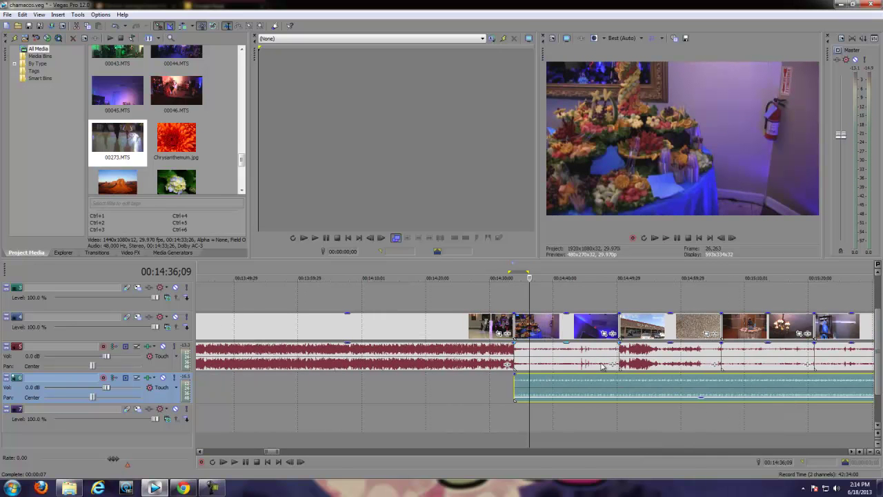
- Raise the gain of the music clip beneath the decoration clips and play back the mix after the cut
left_click(514, 306)
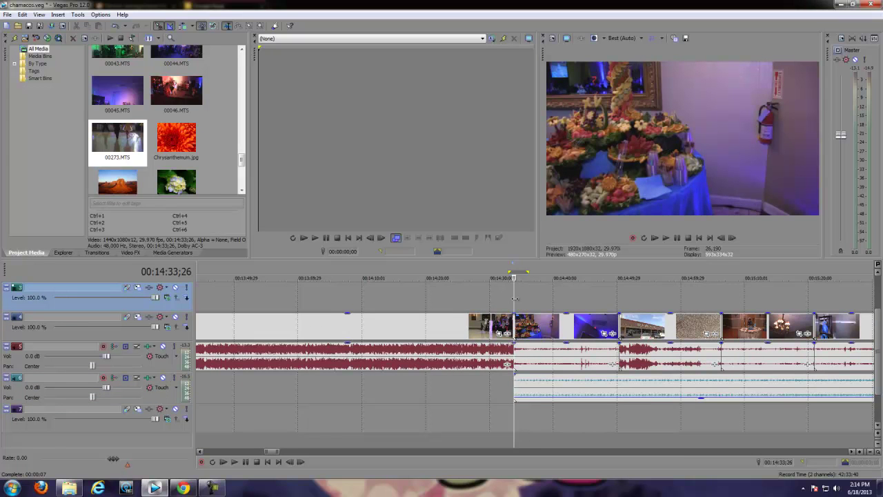
scroll(515, 307, "up", 5)
scroll(515, 306, "up", 3)
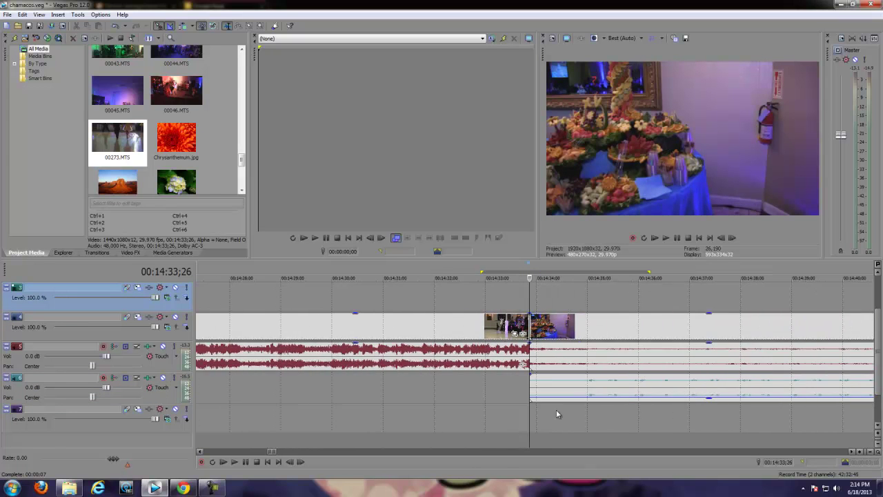
left_click(570, 391)
mouse_move(571, 391)
left_mouse_down()
mouse_move(520, 403)
mouse_move(583, 390)
mouse_move(573, 388)
left_mouse_up()
left_click(488, 399)
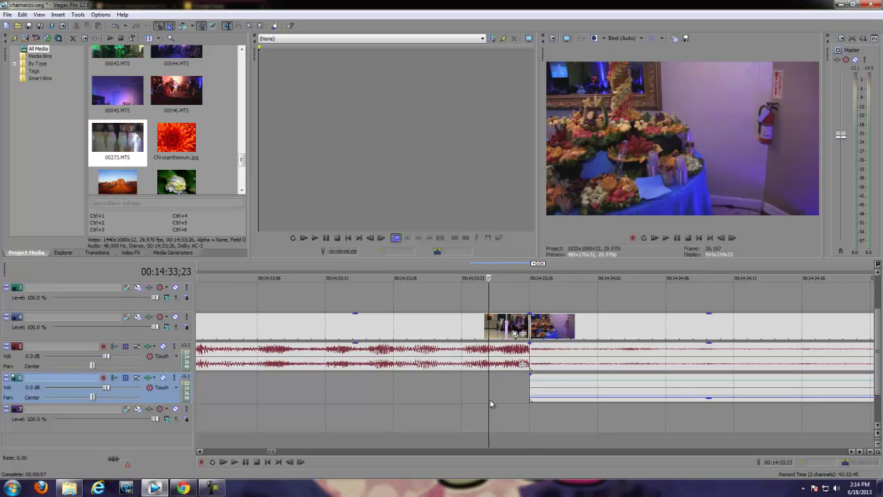
left_click(434, 295)
left_click_drag(589, 398, 570, 389)
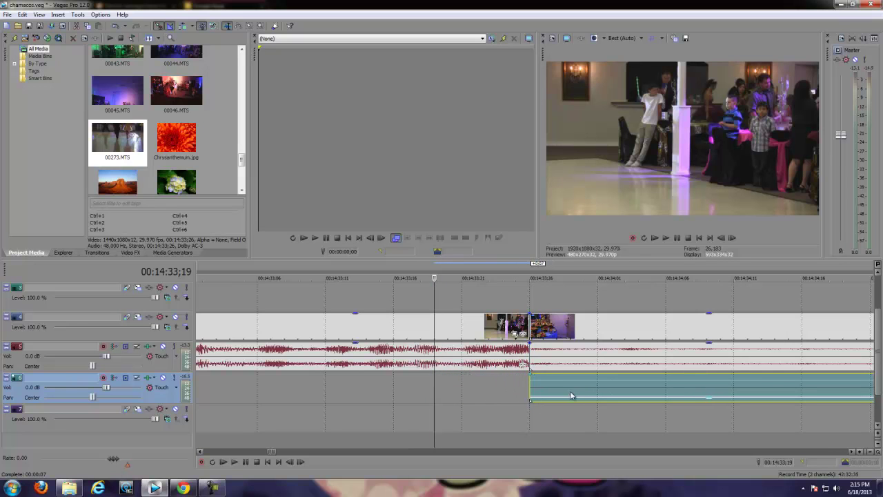
left_click(530, 380)
key("space")
scroll(583, 383, "down", 5)
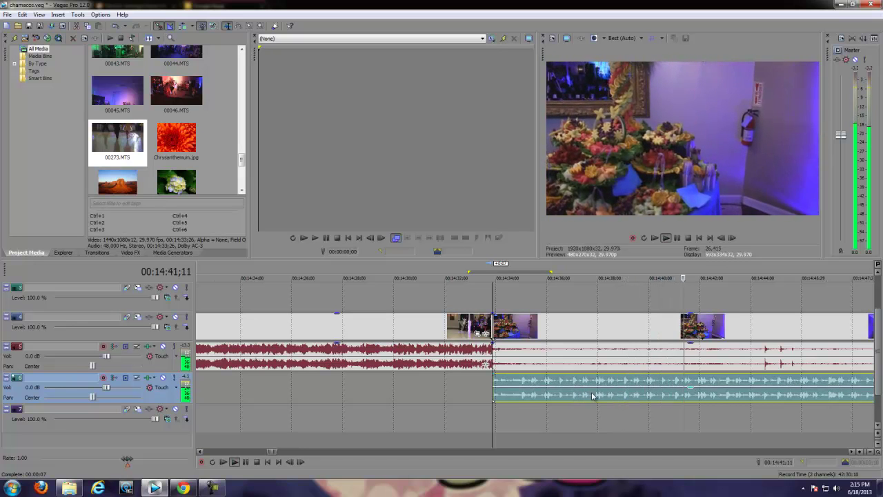
- Try lowering the gain of the first decoration clip's audio on track 5, and raise the gain of the music clip on track 6
key("space")
left_click_drag(551, 347, 529, 390)
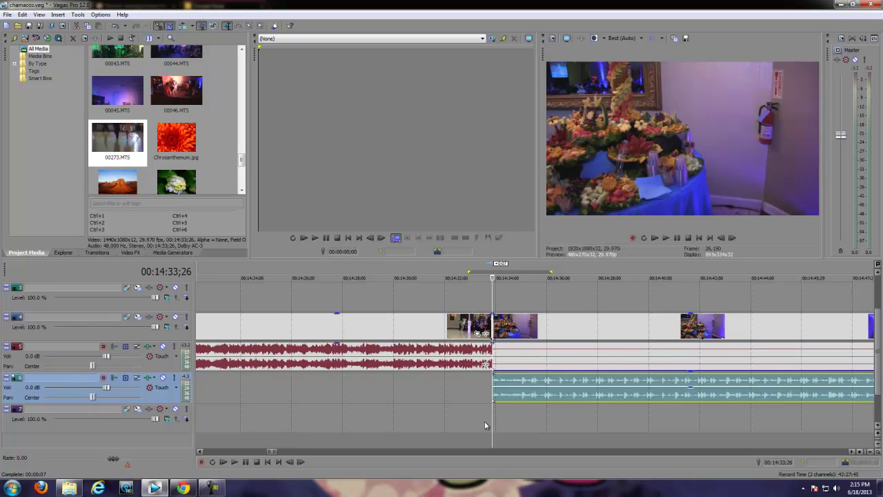
scroll(621, 373, "down", 1)
scroll(673, 359, "down", 1)
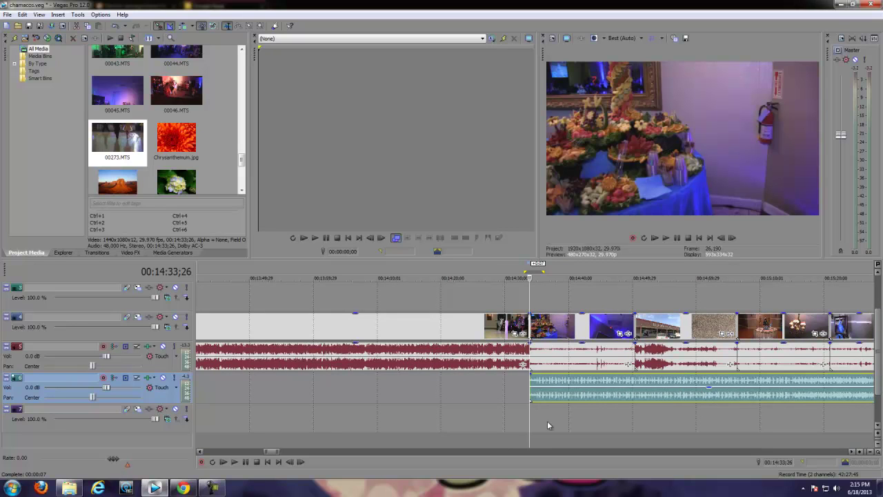
left_click(548, 395)
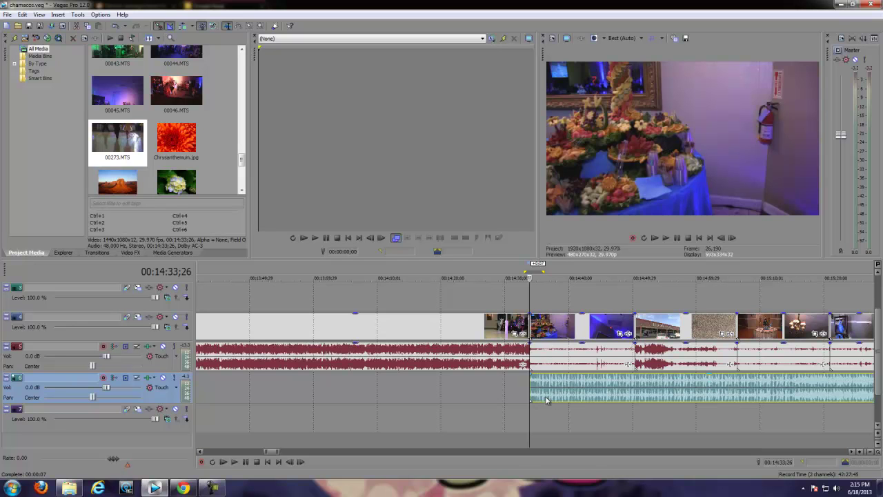
- Try placing the music track above the footage audio track, and return it to its place below
left_click_drag(158, 399, 159, 352)
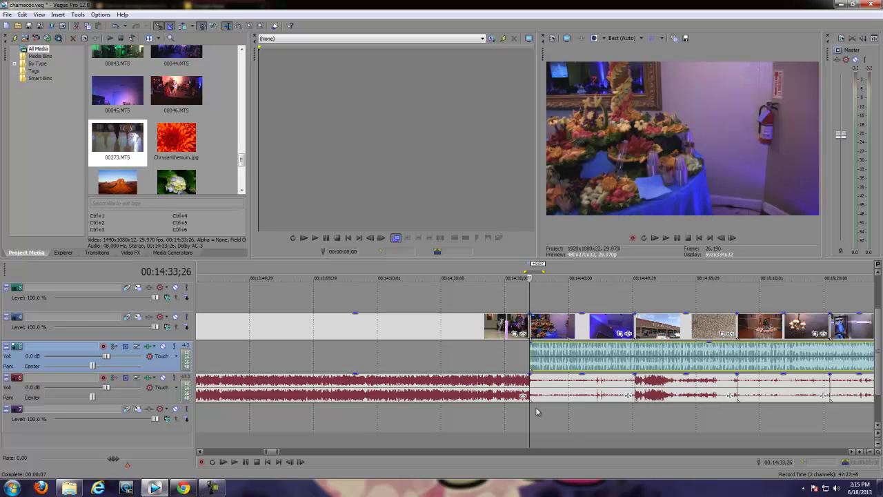
left_click_drag(152, 371, 153, 409)
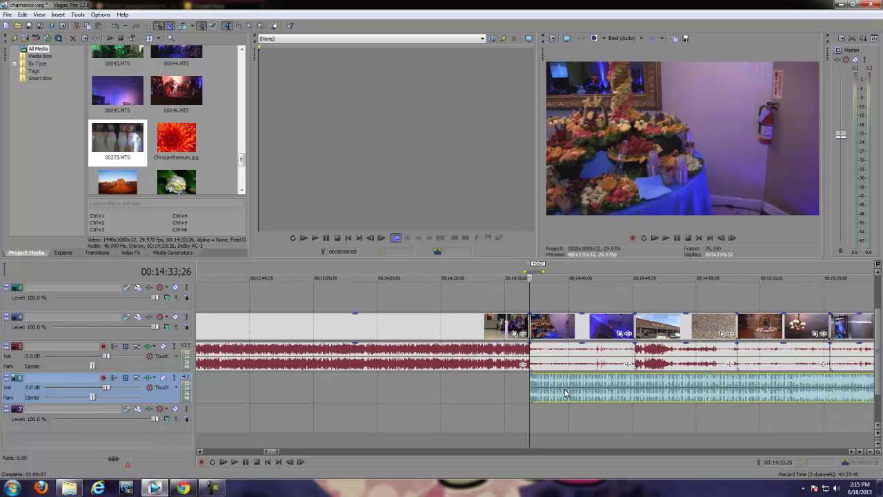
- Play the mix after the cut while trying a lower gain on the first decoration clip's audio, and restore its gain
left_click(541, 409)
key("space")
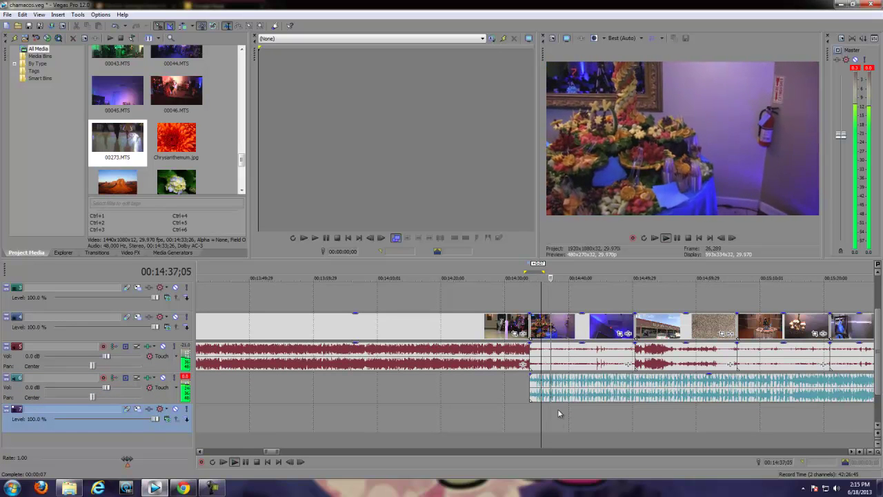
left_click_drag(572, 346, 568, 355)
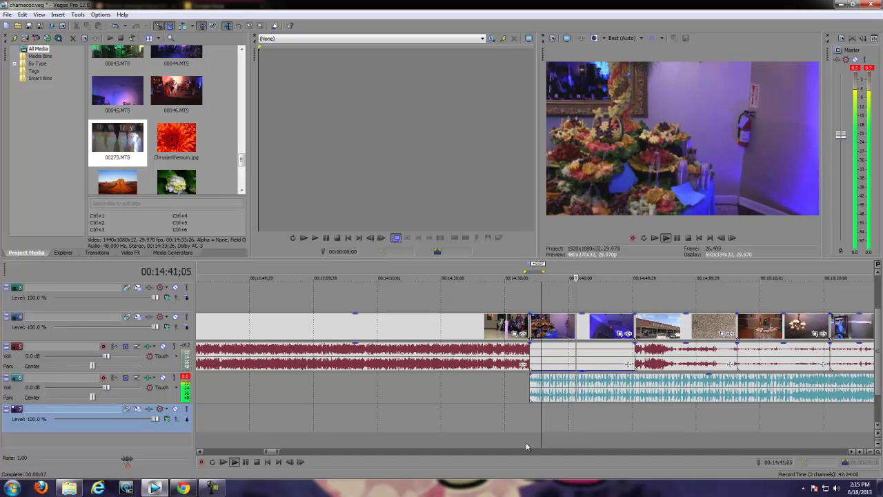
key("Return")
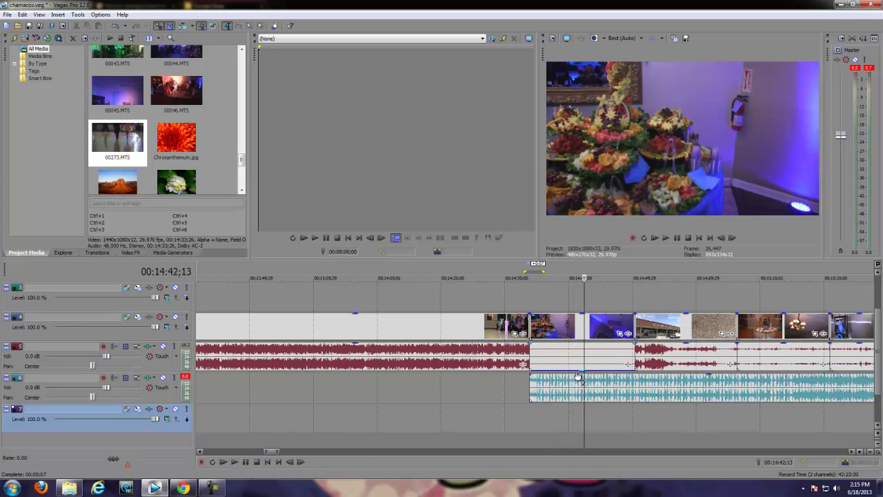
left_click_drag(569, 371, 570, 348)
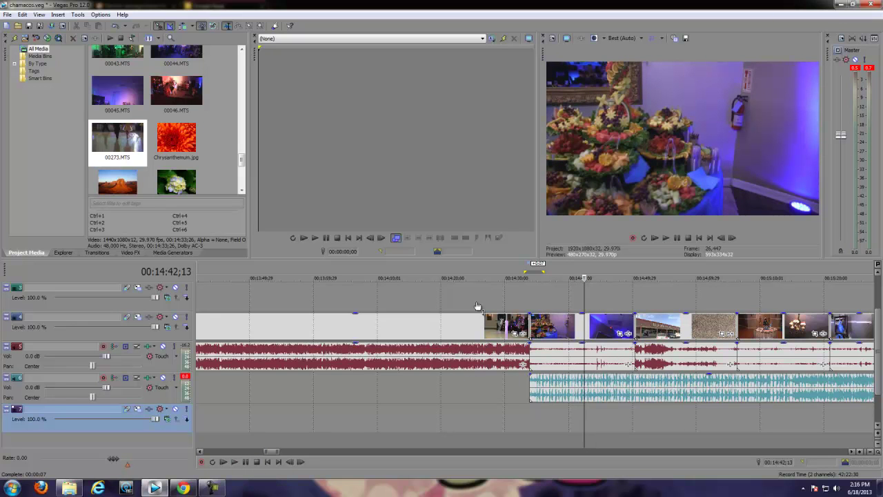
scroll(477, 307, "down", 2)
scroll(544, 374, "down", 2)
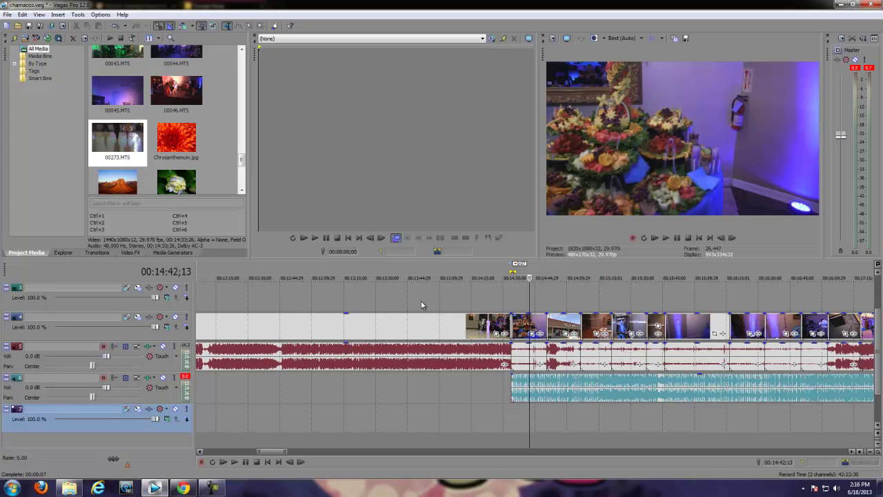
left_click_drag(425, 301, 489, 298)
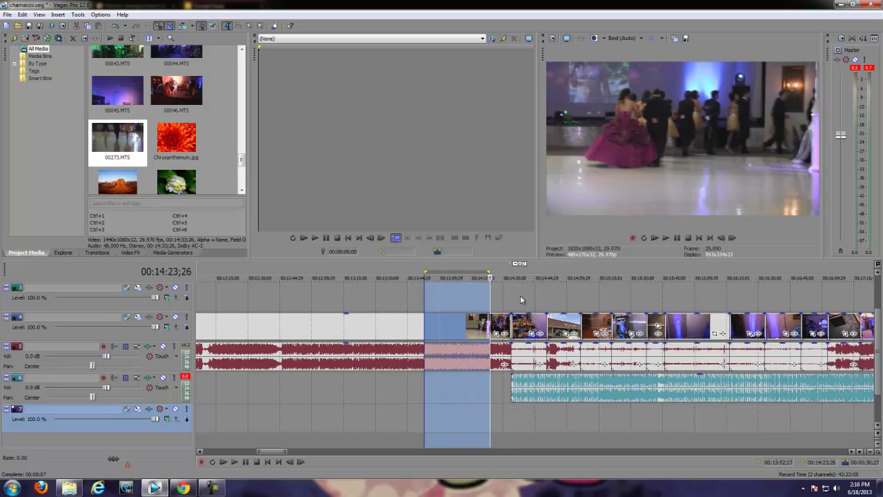
left_click(521, 301)
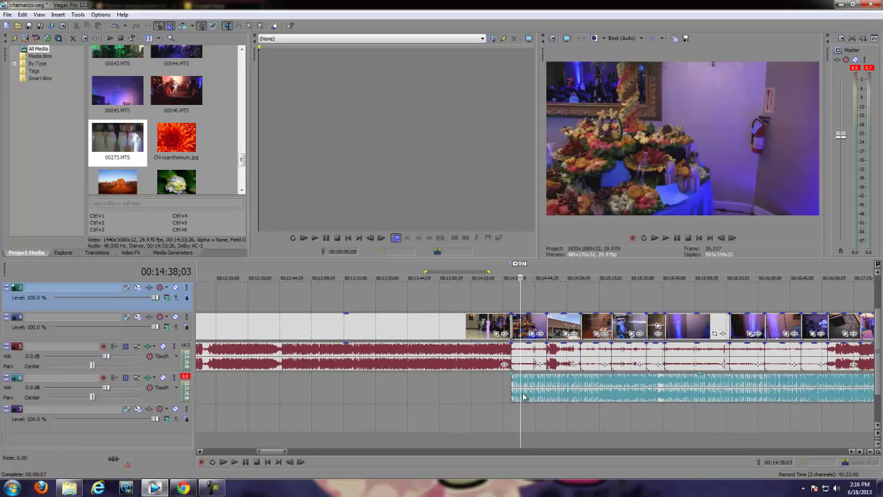
- Move the music clip from track 6 onto a new audio track and place that track directly below track 6
left_click_drag(543, 397, 533, 443)
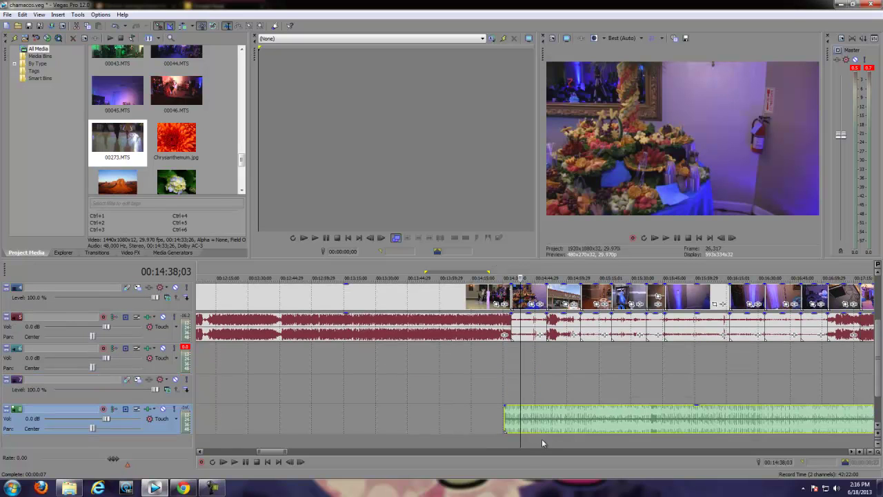
left_click_drag(144, 401, 144, 388)
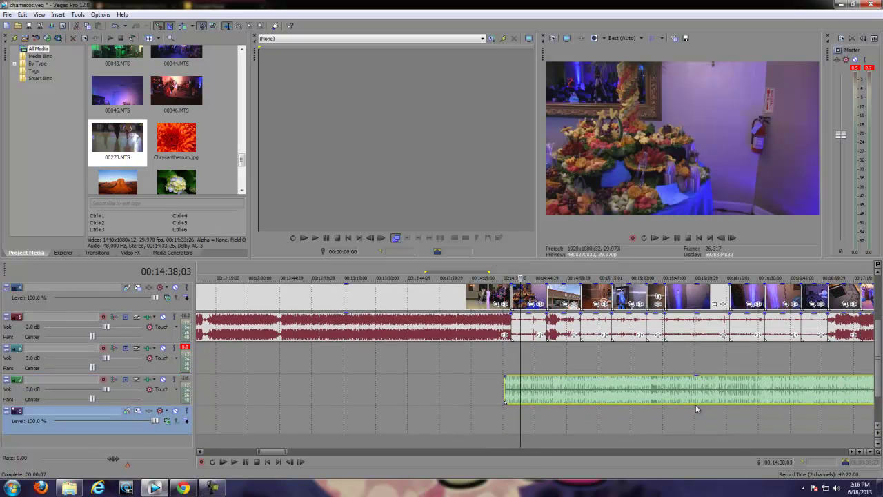
- Select the audio of all the quiet decoration clips on track 5 and move it straight down to track 6
left_click(526, 329)
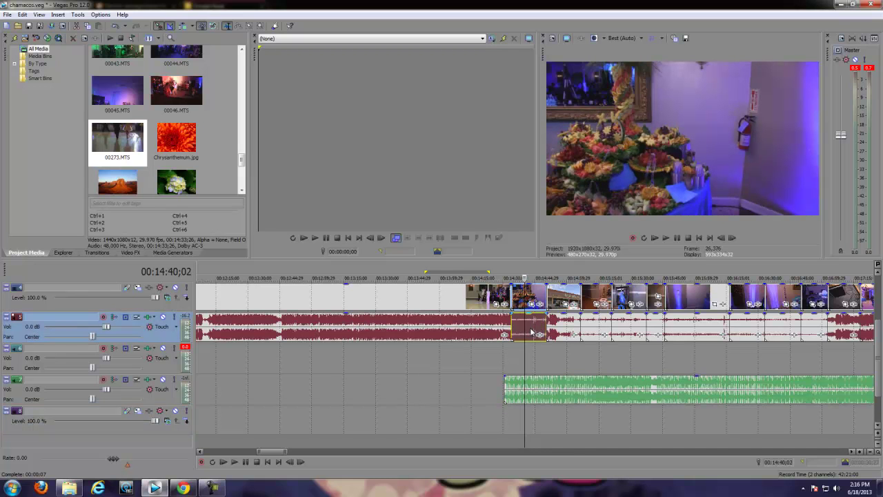
left_click(814, 330, "shift")
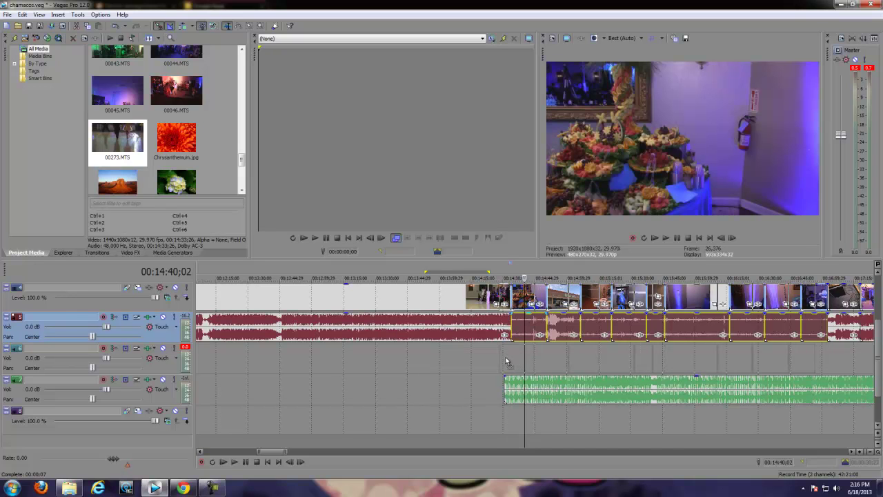
left_click_drag(515, 360, 520, 376)
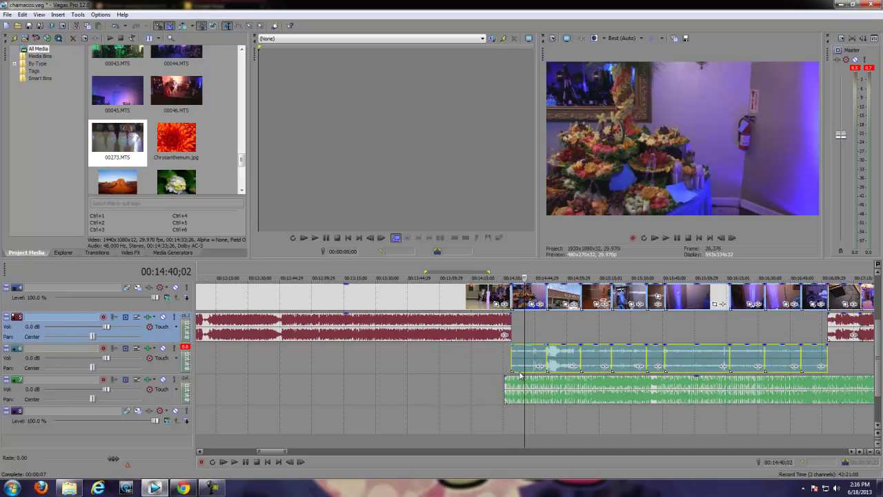
- Align the start of the music clip on track 7 with the start of the decoration clips on track 6
left_click(485, 353)
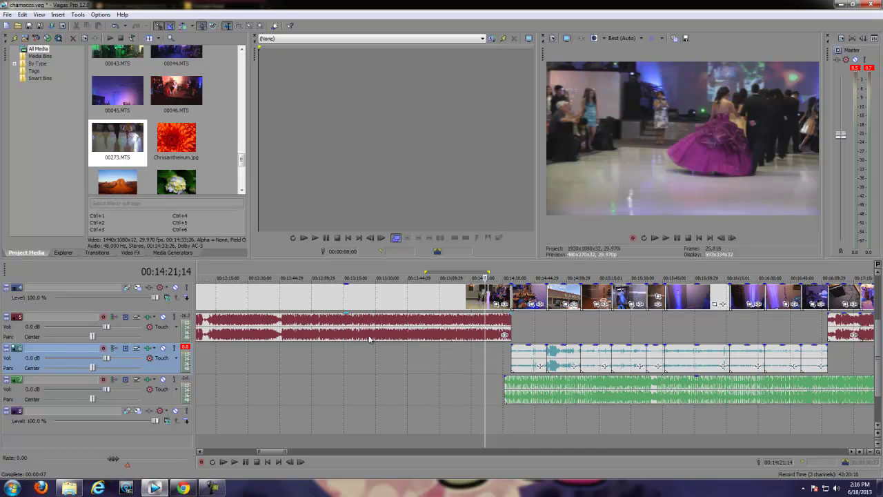
left_click_drag(408, 354, 472, 380)
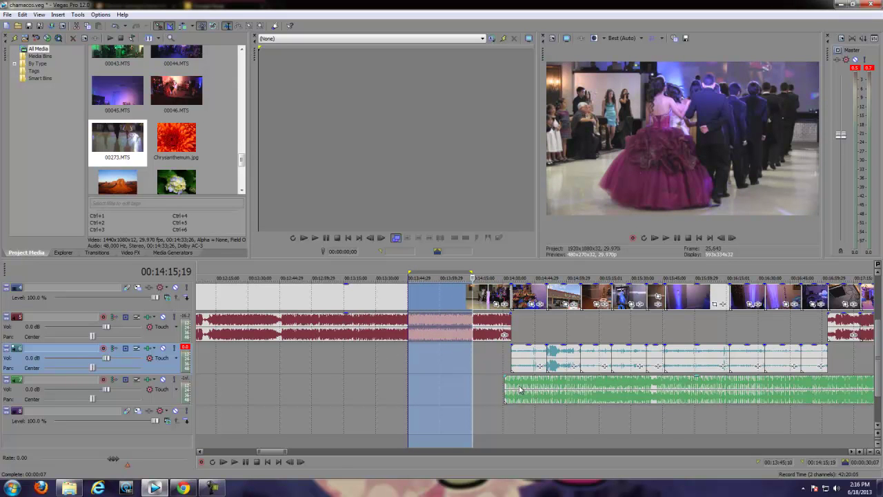
left_click_drag(518, 399, 525, 390)
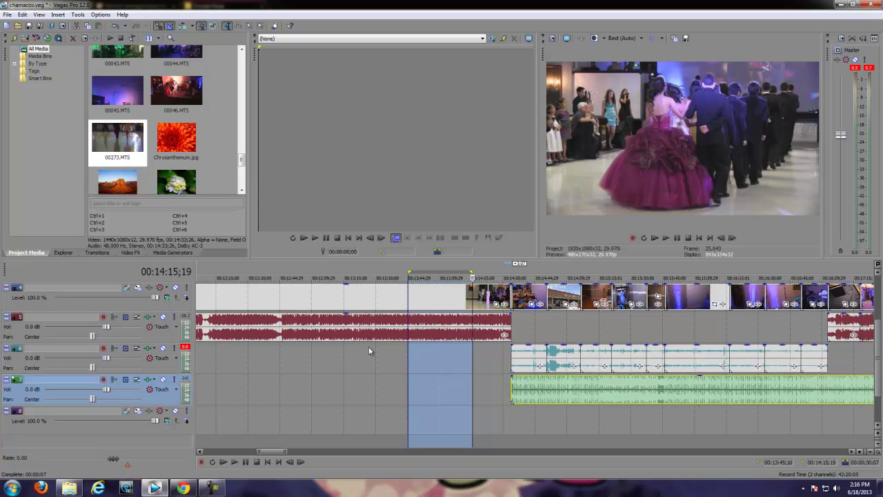
- Mute track 6 with the decoration audio and play across the cut to hear only the music under the footage
left_click(164, 348)
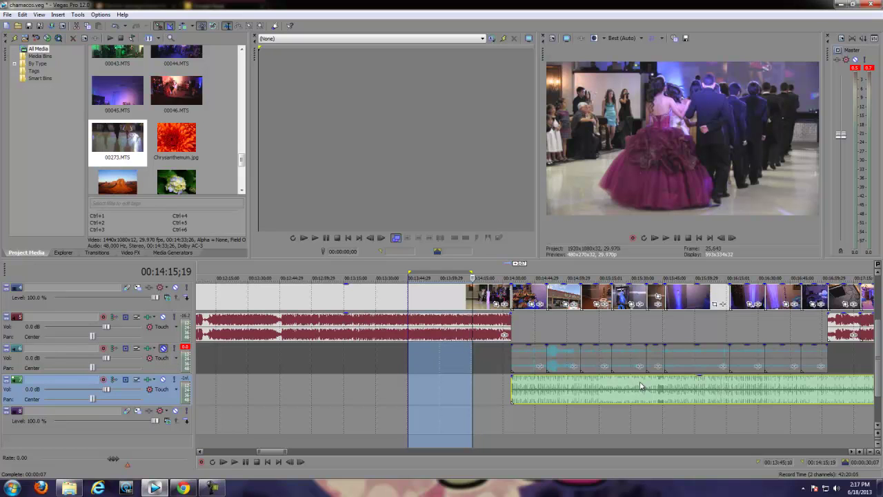
left_click(504, 358)
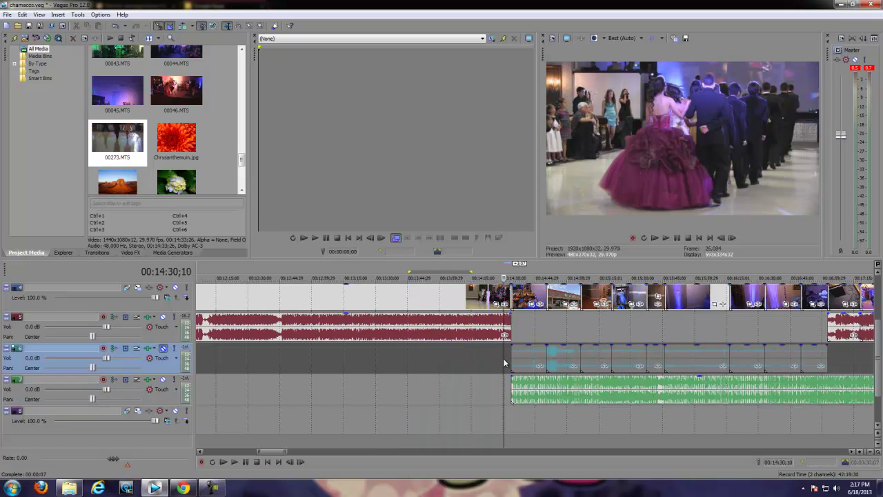
key("space")
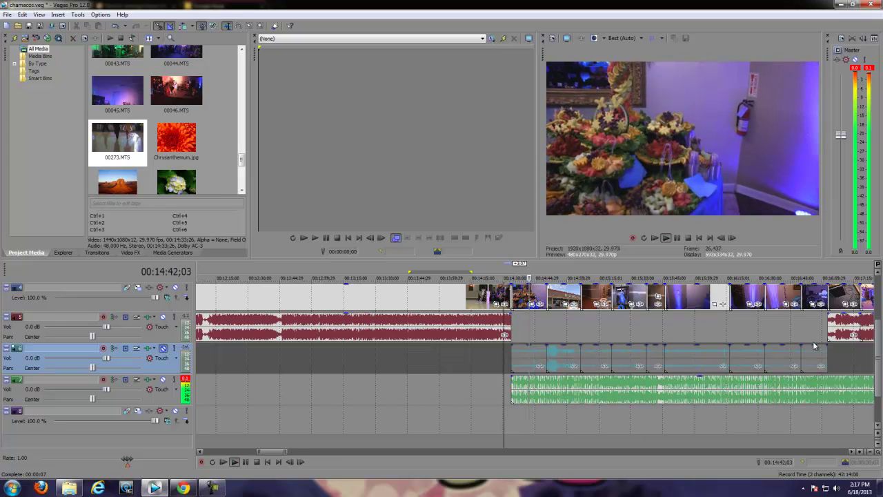
key("Return")
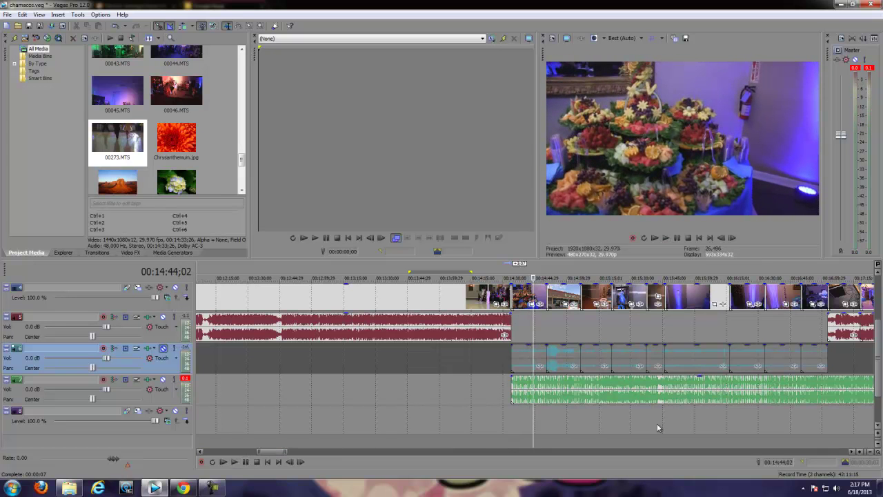
left_click(163, 348)
- Select the adjoining audio clips around 00:31:54;20 on track 5 and move them straight down to track 6
scroll(723, 367, "down", 8)
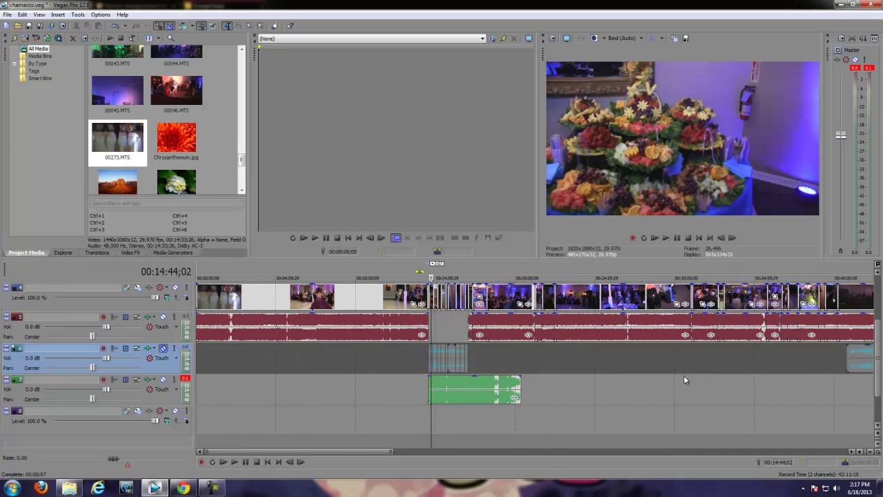
scroll(443, 398, "down", 1)
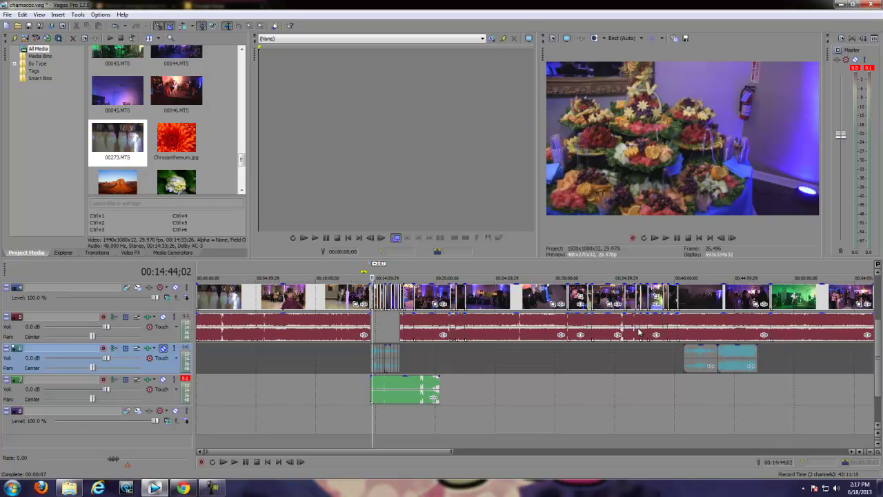
left_click(579, 324)
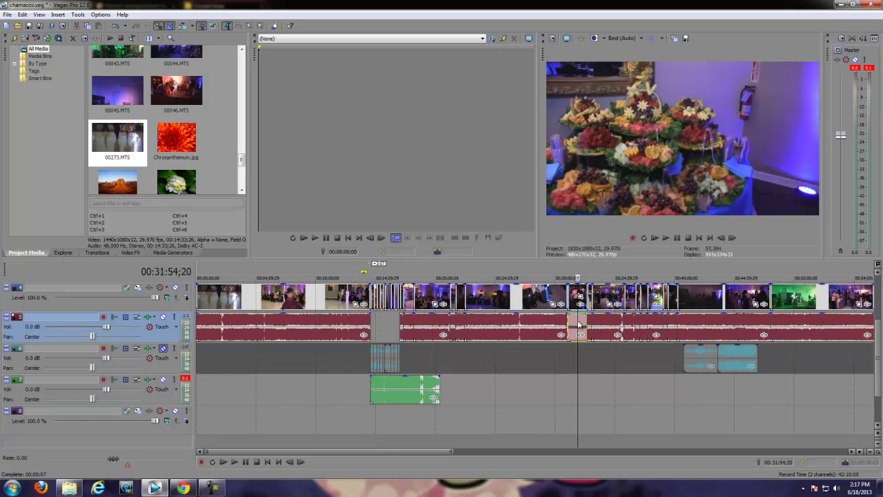
left_click(602, 327, "ctrl")
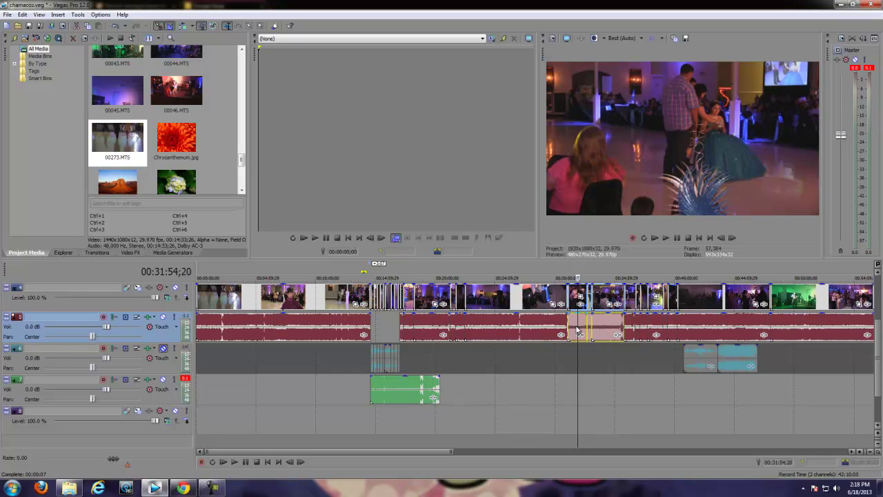
left_click_drag(589, 328, 575, 355)
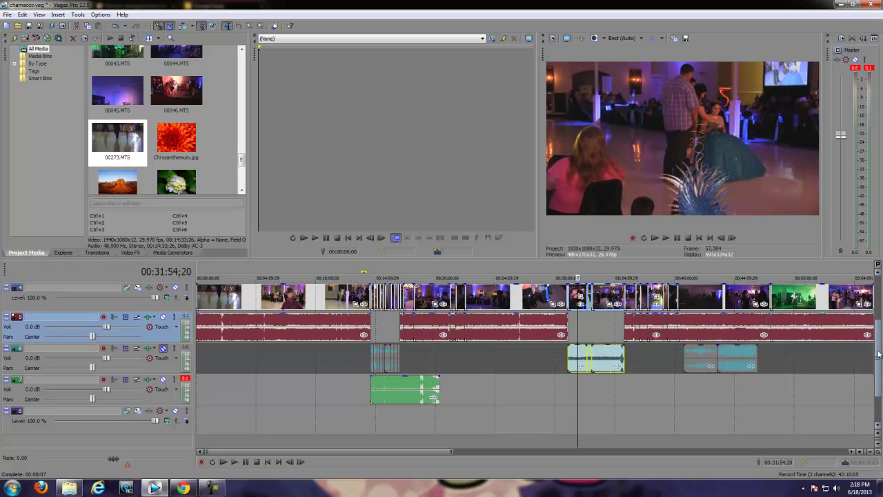
scroll(761, 371, "up", 2)
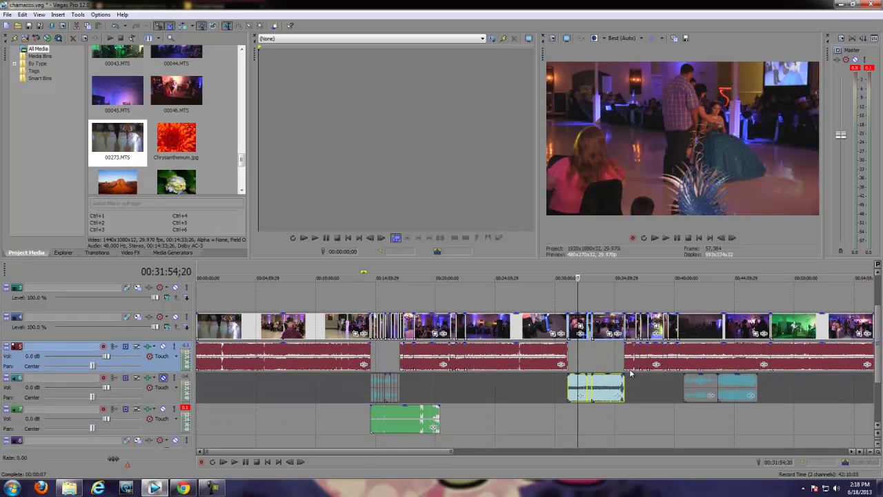